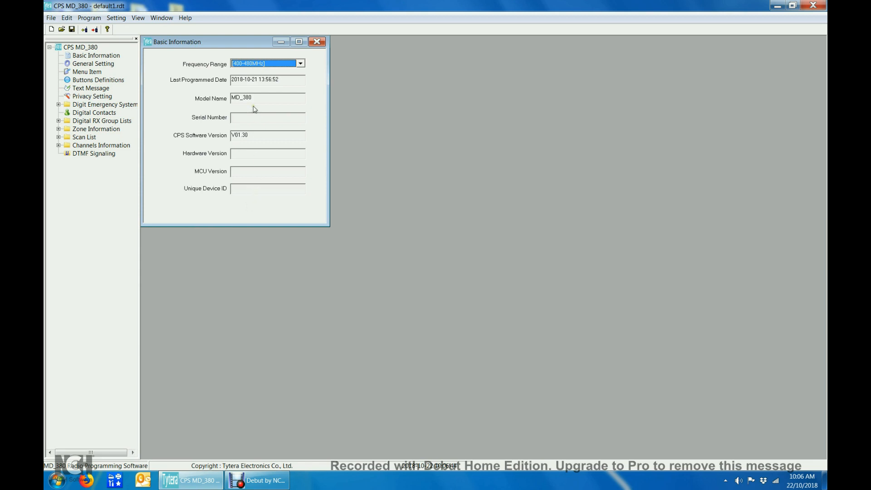
Review the radio name and radio ID in the general settings
left_click(91, 66)
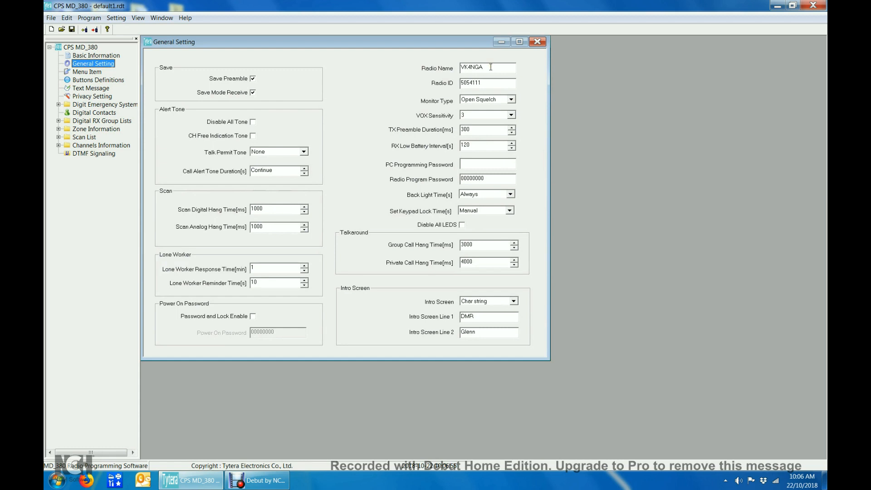
left_click_drag(491, 67, 459, 67)
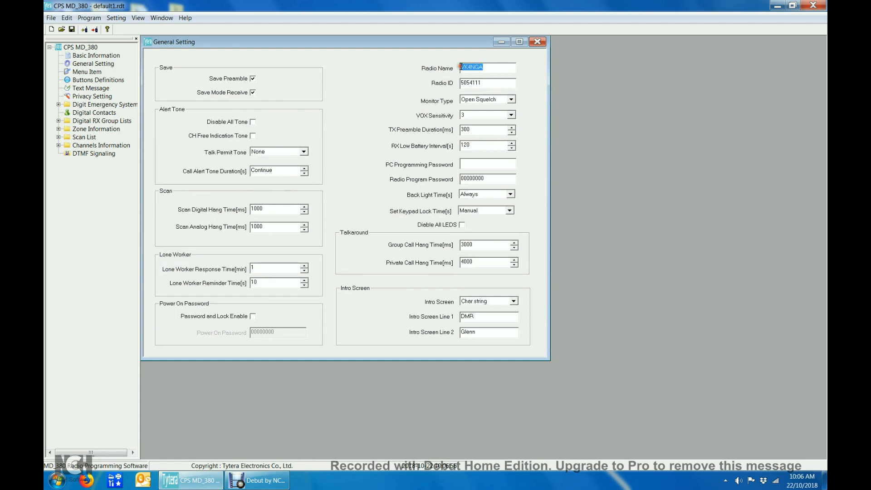
left_click(485, 67)
left_click_drag(490, 83, 458, 84)
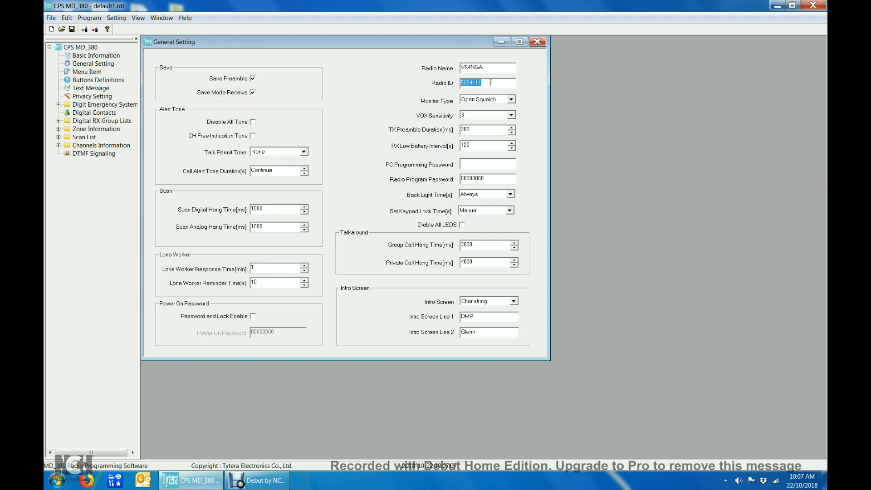
left_click(490, 83)
Switch the intro screen type to Picture and back to Char string, and close the general settings
left_click(514, 301)
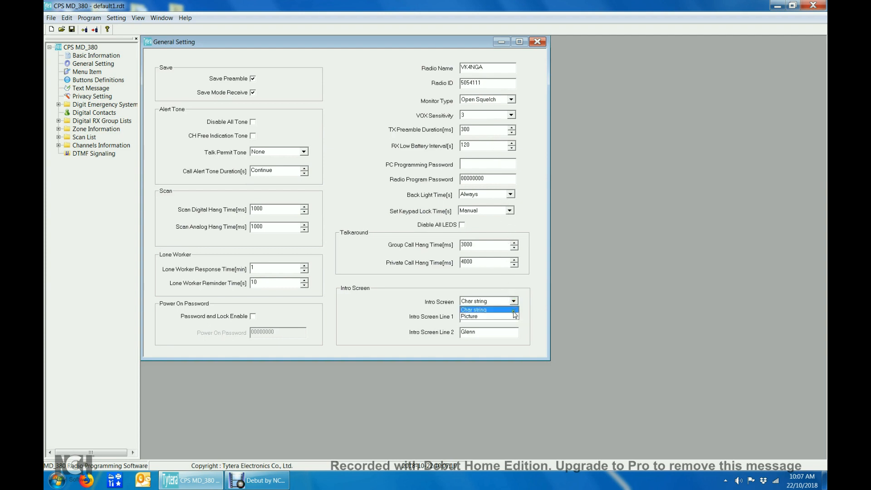
left_click(513, 316)
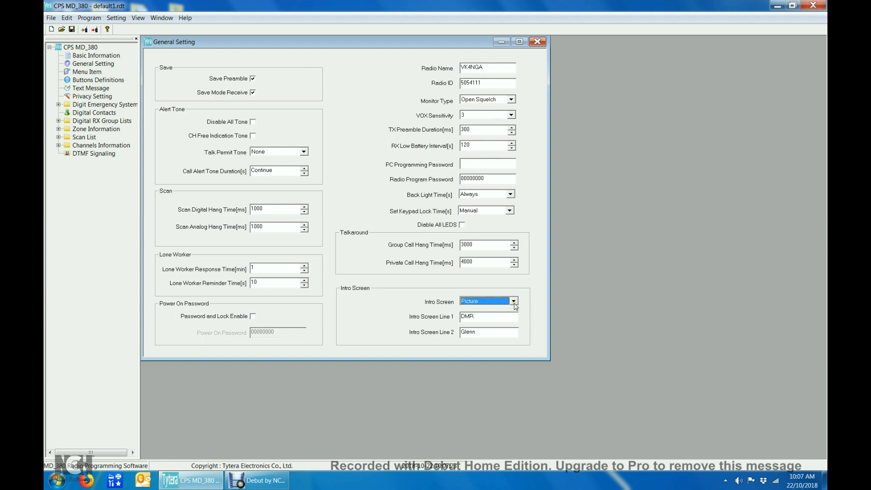
left_click(514, 301)
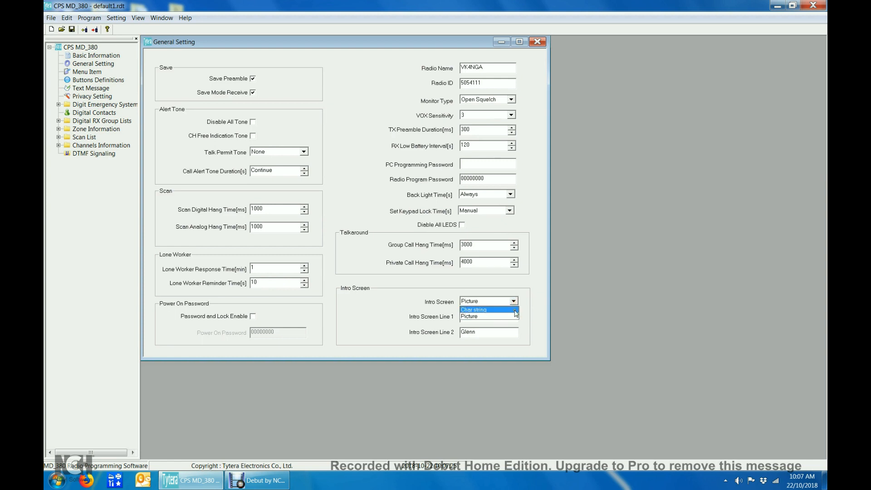
left_click(512, 309)
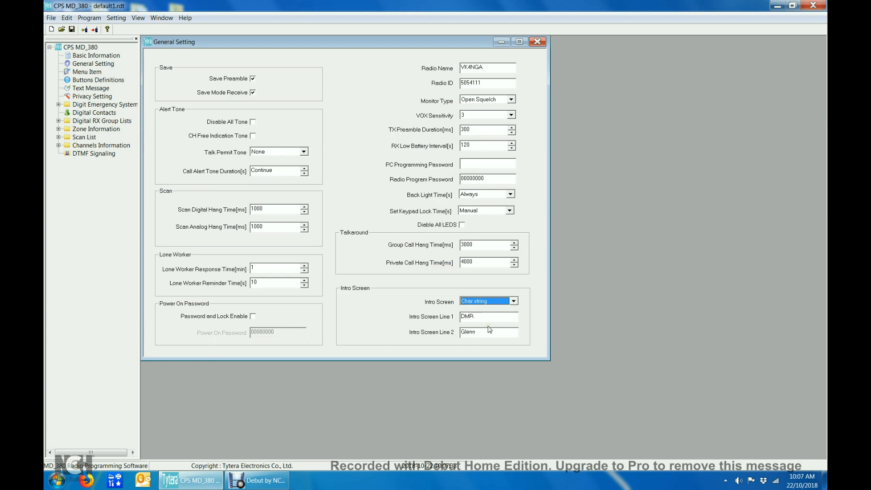
left_click(537, 42)
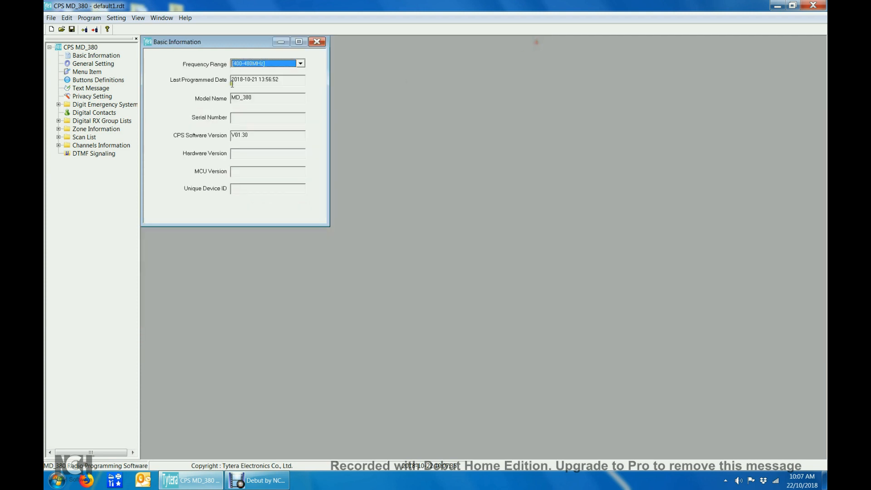
Review the menu item options and the short- and long-press functions available for Side Button1 and Side Button2
left_click(86, 73)
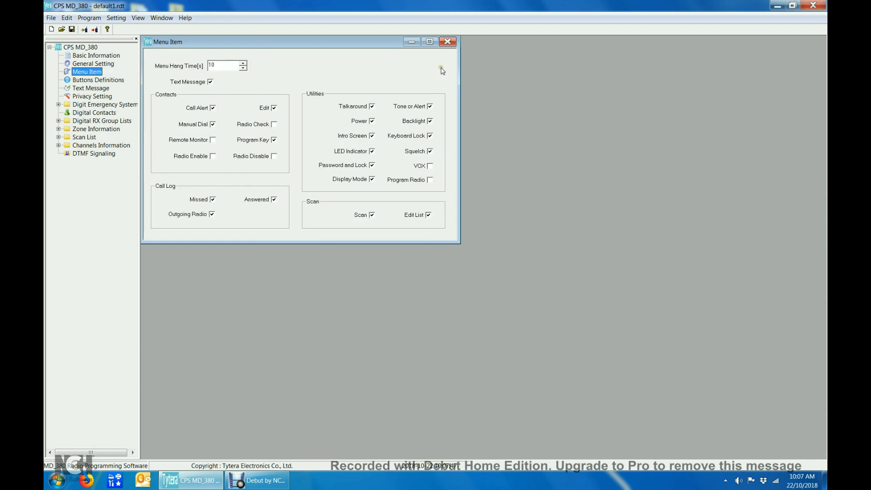
left_click(448, 41)
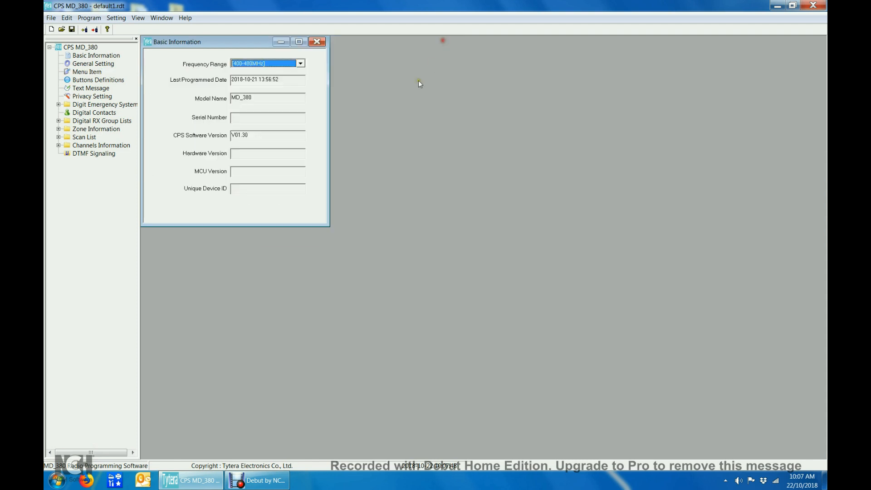
left_click(99, 80)
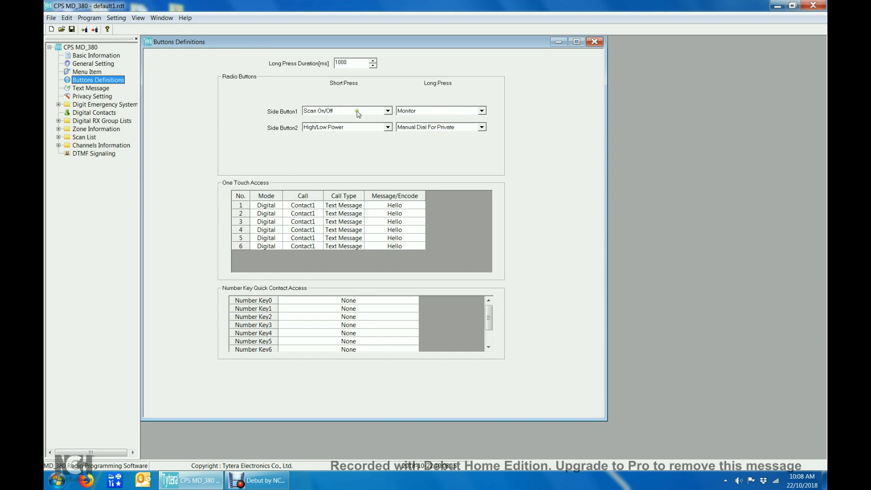
left_click(387, 111)
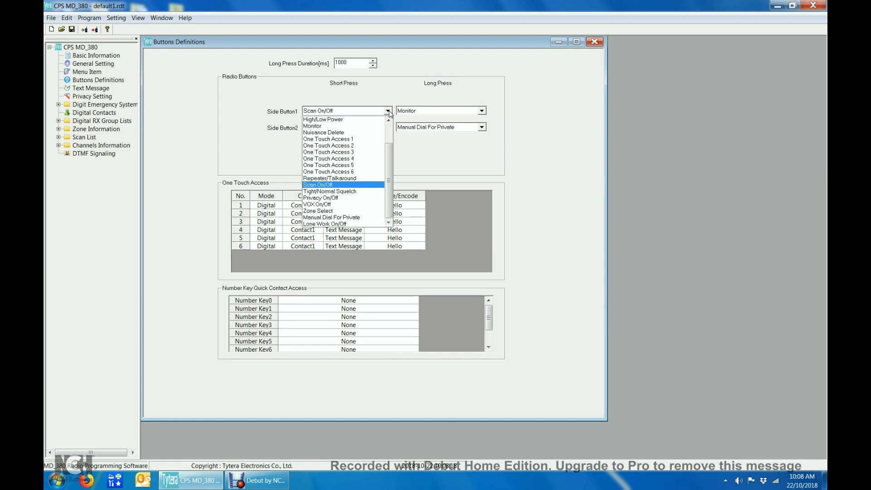
left_click(331, 185)
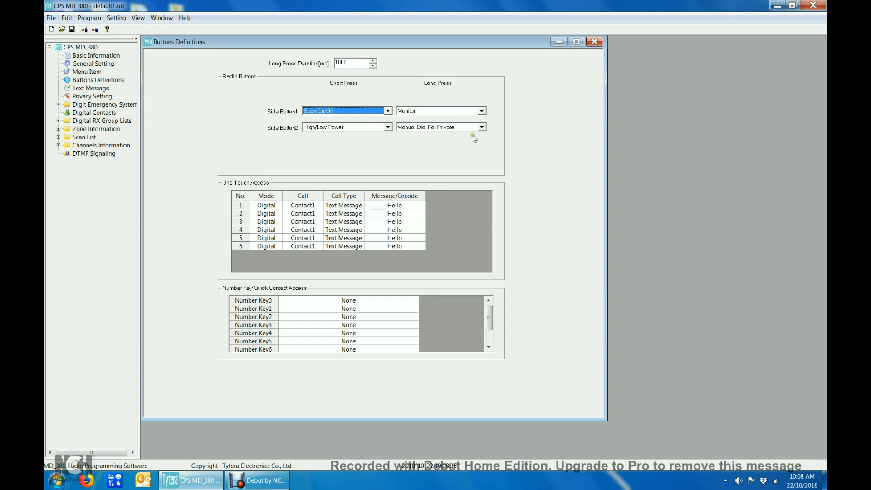
left_click(482, 128)
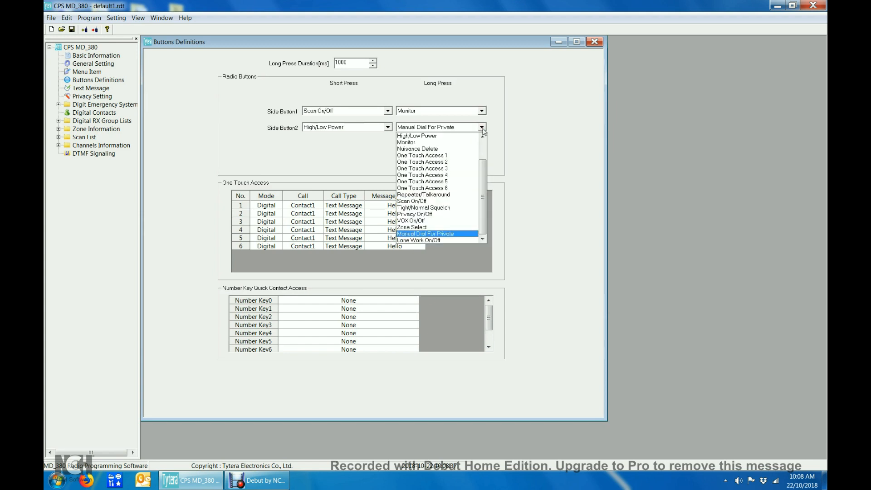
left_click(482, 129)
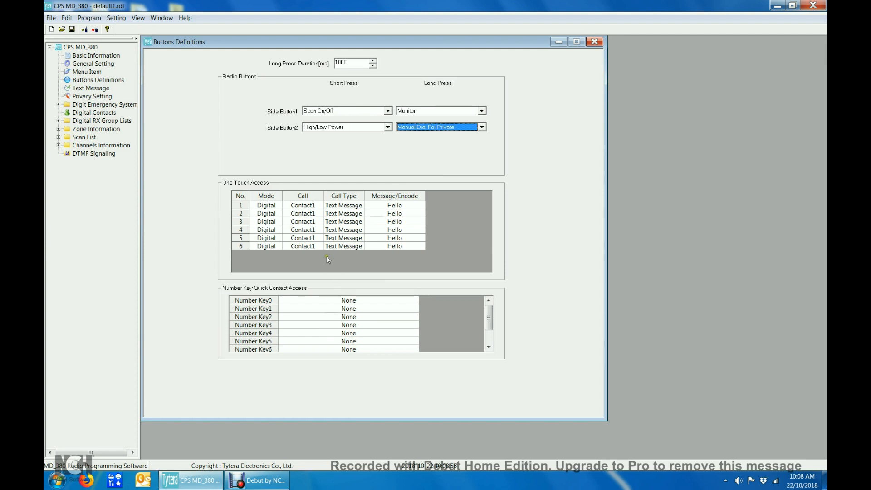
left_click(592, 44)
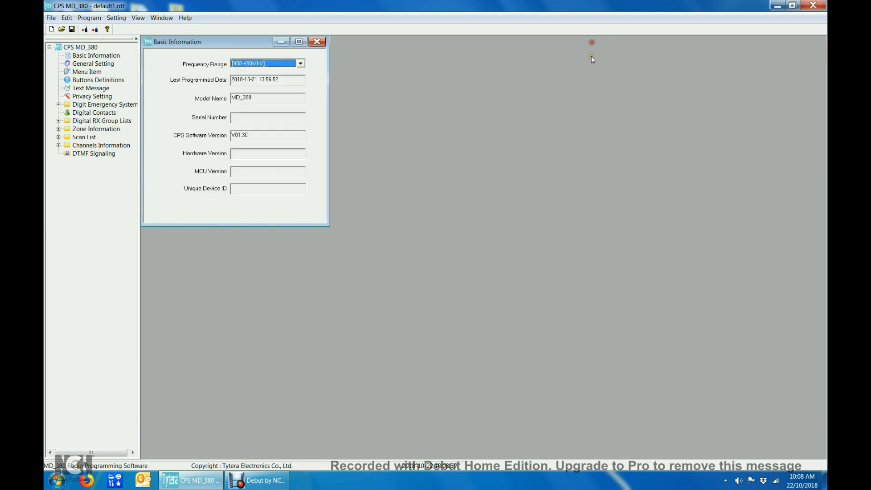
Review the stored text messages and the basic and enhanced privacy key tables
left_click(86, 88)
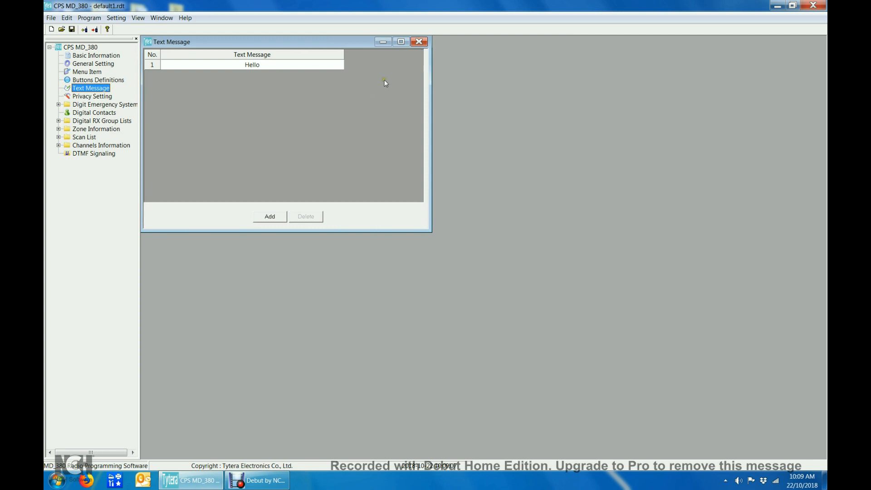
left_click(418, 42)
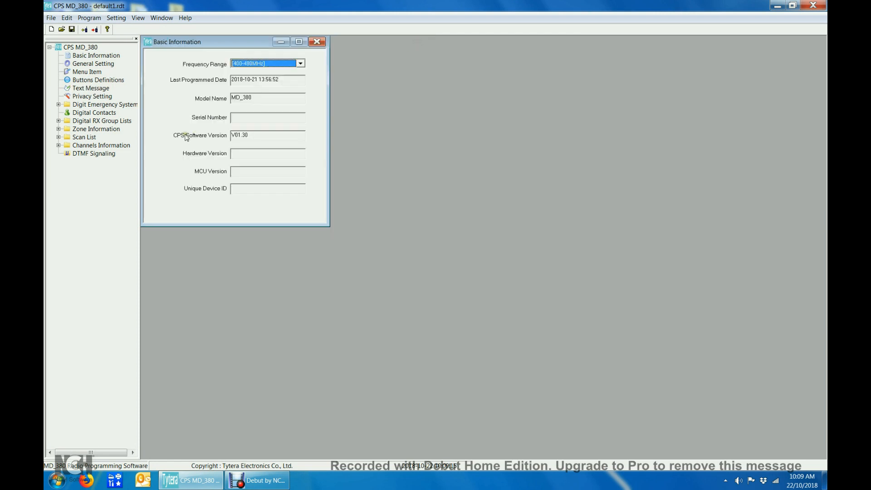
double_click(88, 97)
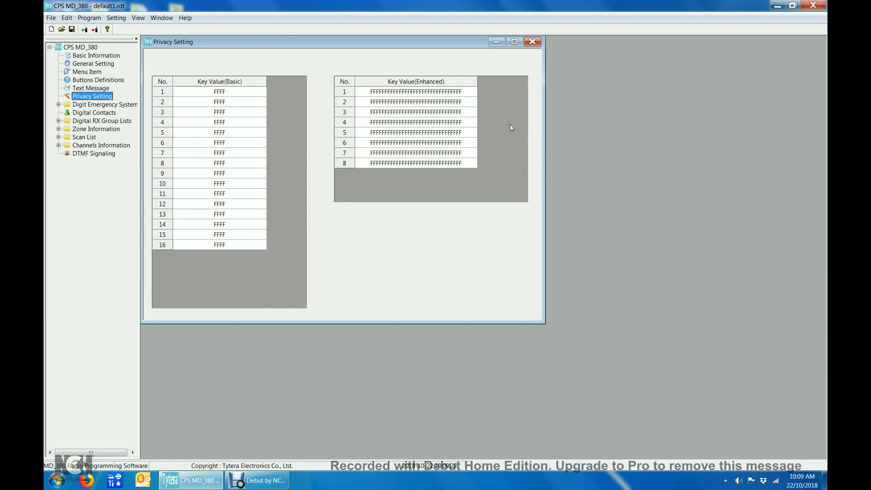
left_click(532, 41)
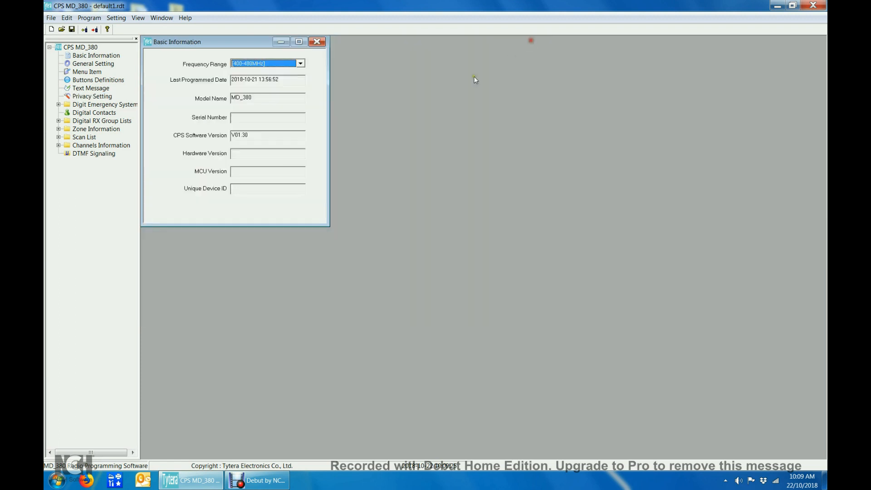
Look at the systems listed under Digit Emergency System
left_click(89, 107)
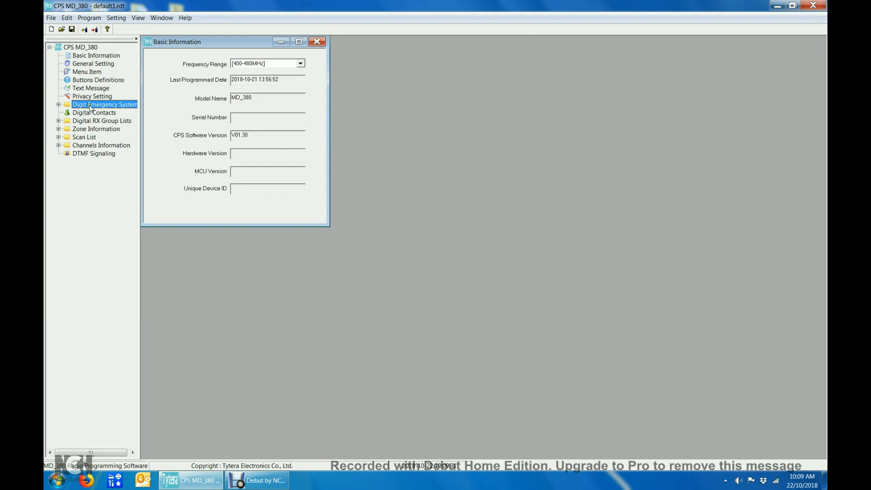
left_click(58, 104)
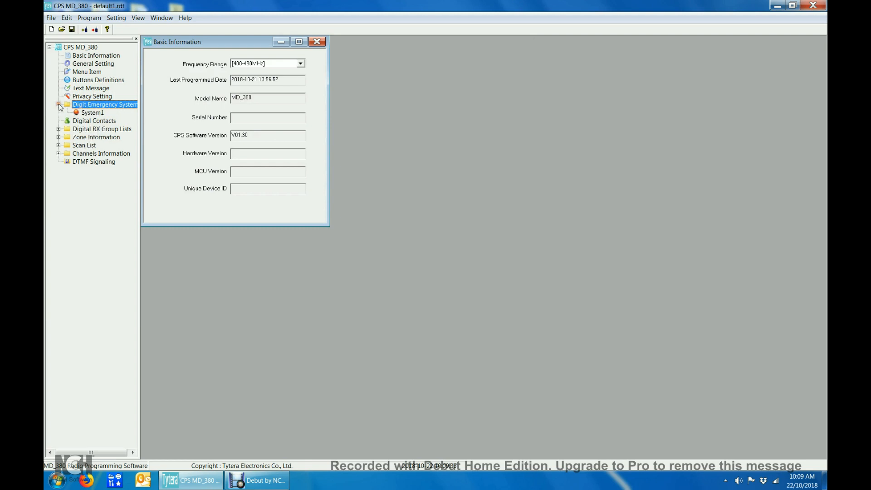
left_click(58, 104)
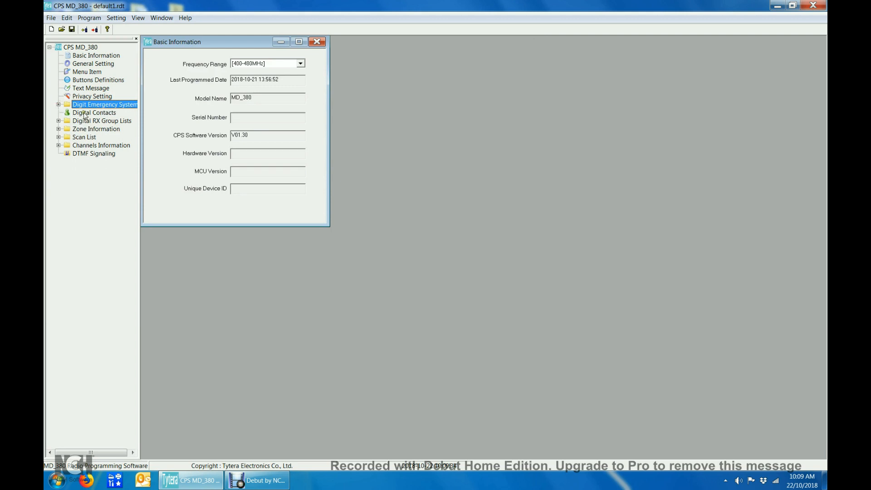
Rename the first digital contact Tg91 and set its call ID to 91, keeping Group Call and no receive tone
left_click(84, 113)
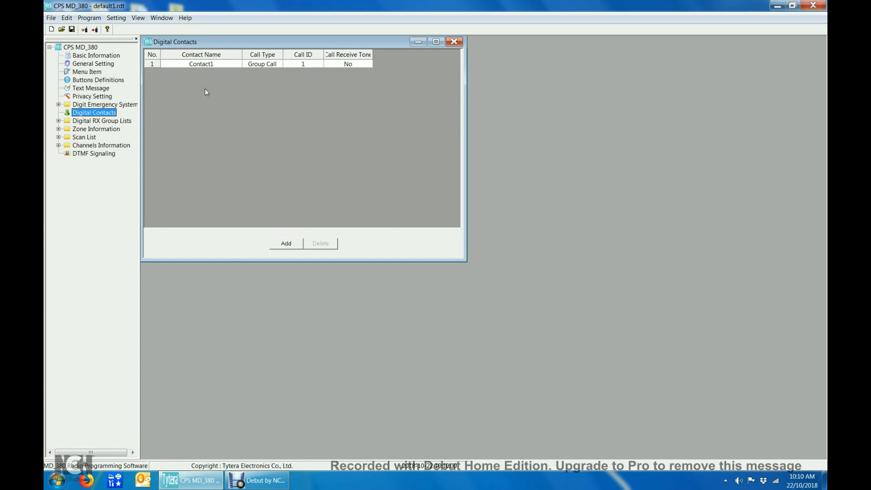
double_click(202, 65)
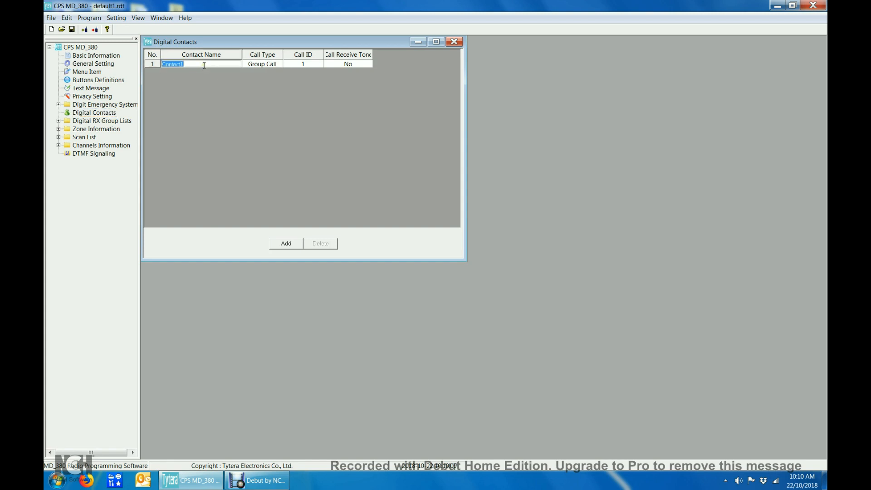
type("Tq")
type("91")
left_click(266, 64)
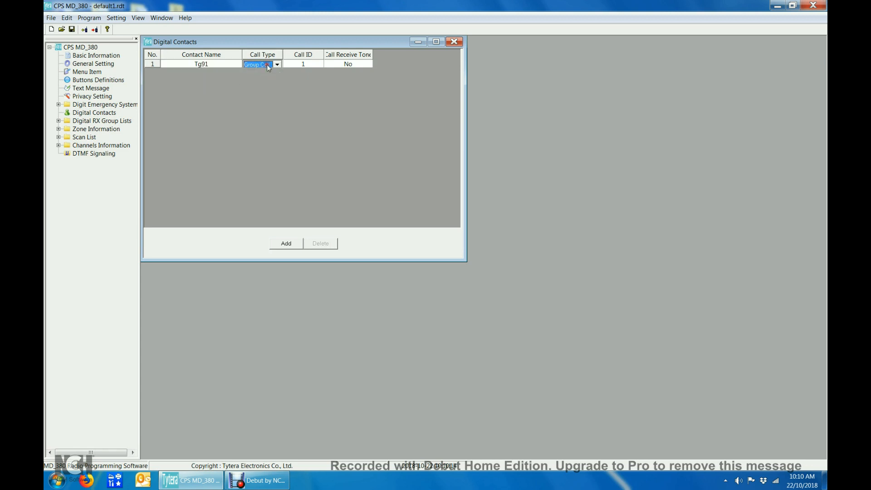
left_click(303, 65)
type("91")
left_click(338, 64)
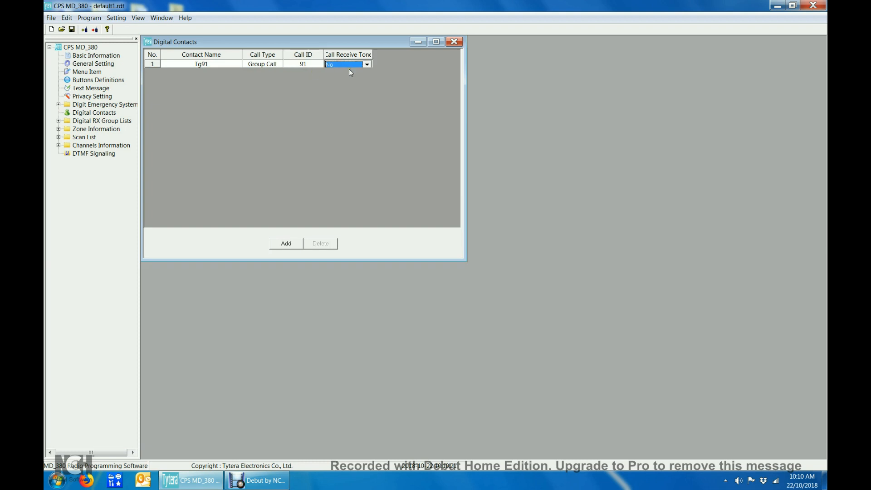
Add a second digital contact named Tg3100 with call ID 3100
left_click(288, 244)
left_click(213, 72)
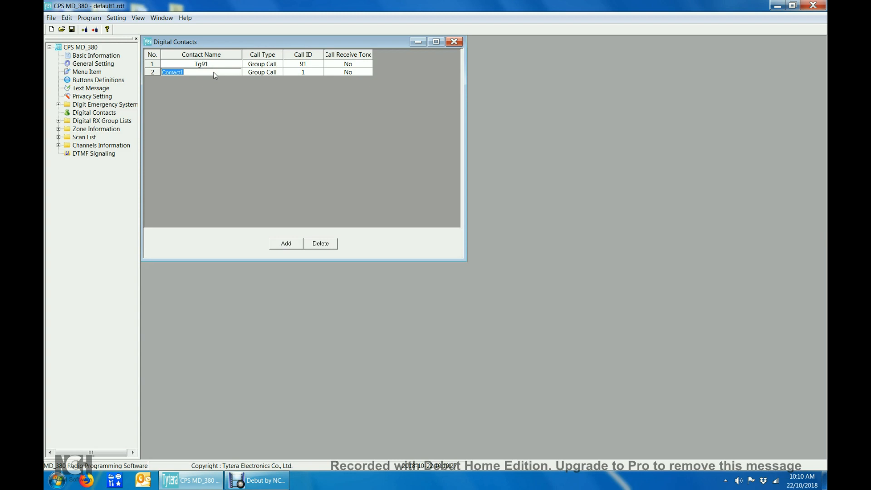
type("Tg3100")
left_click(305, 72)
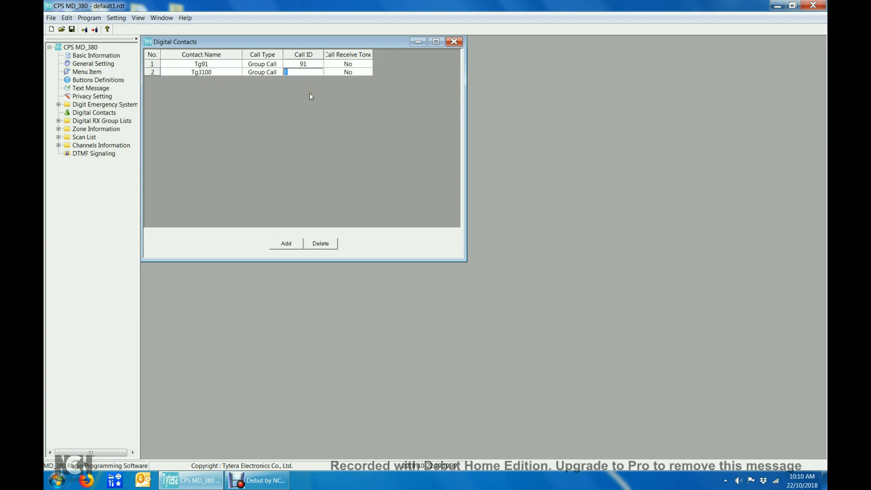
type("3100")
Add a third digital contact named Tg505 with call ID 505
left_click(284, 242)
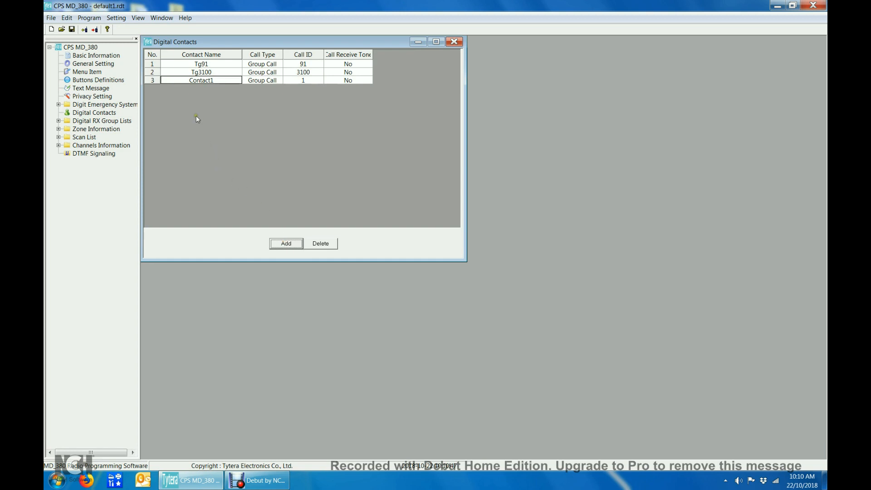
left_click(193, 80)
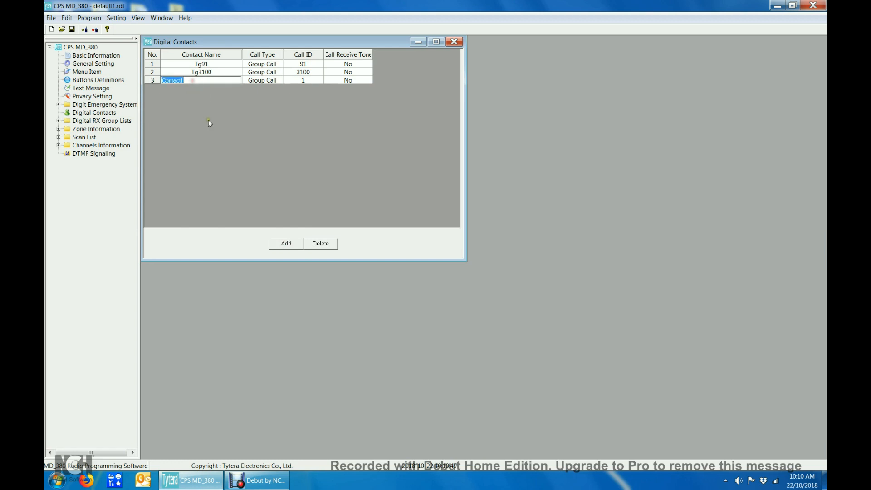
type("Tg505")
left_click(301, 81)
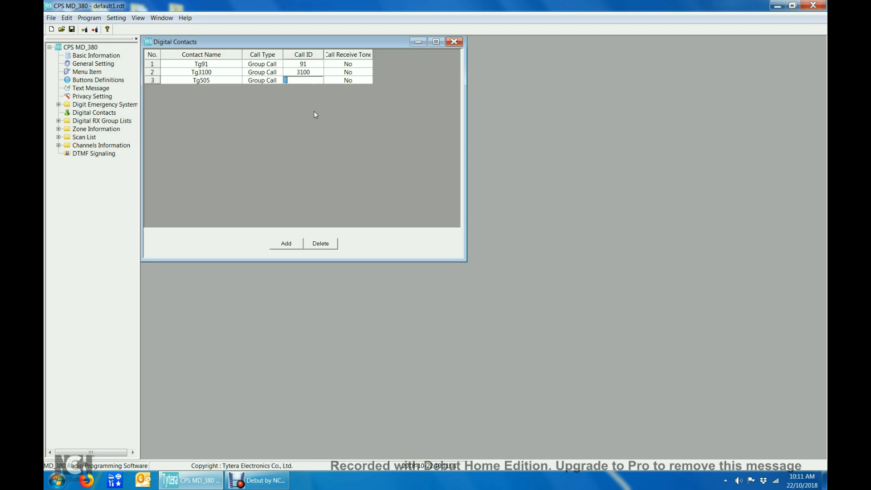
type("505")
Add a fourth digital contact named TAC310 with call ID 310
left_click(286, 243)
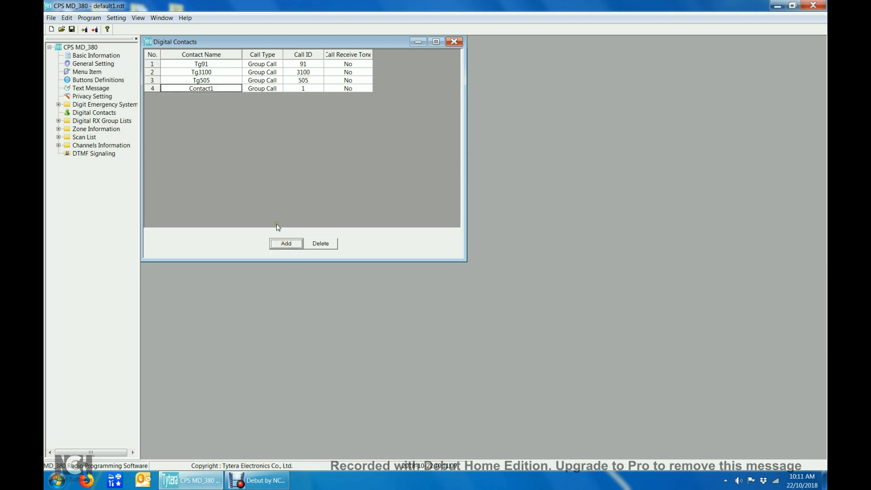
left_click(205, 88)
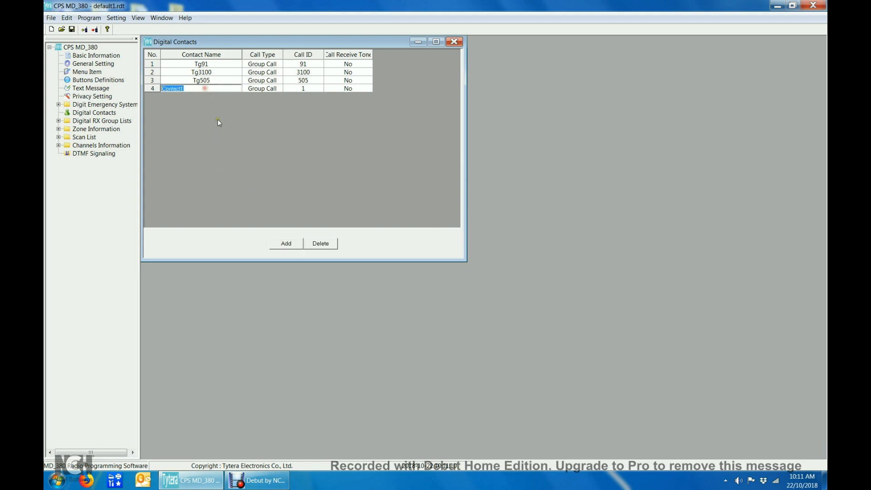
type("TAC310")
left_click(300, 90)
type("310")
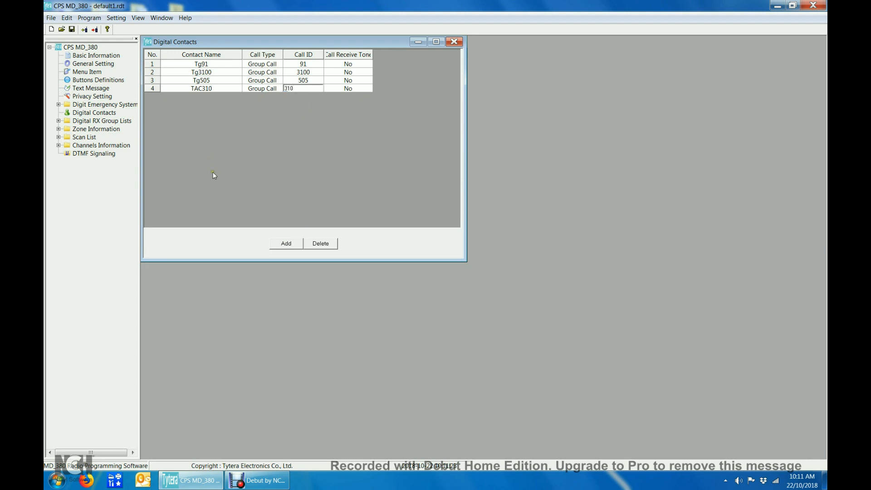
Add a fifth digital contact named Tg235 with call ID 235 and close the contacts window
left_click(274, 241)
left_click(198, 98)
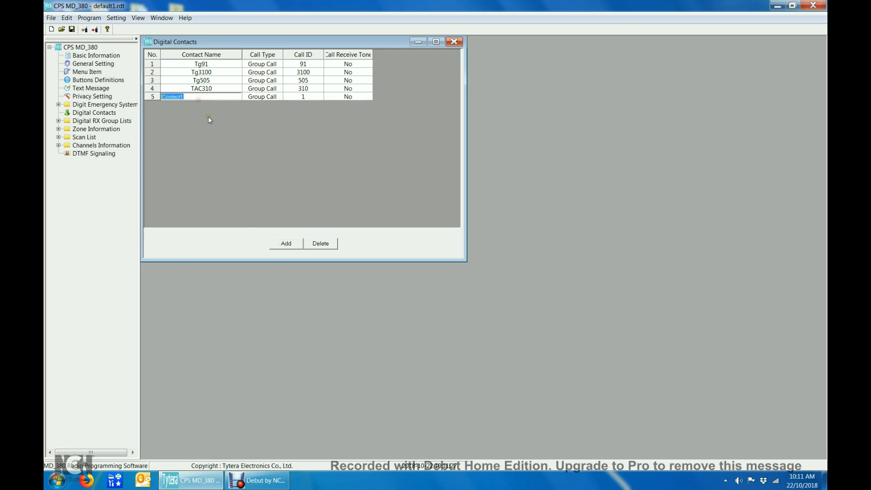
type("Tg235")
left_click(301, 95)
type("235")
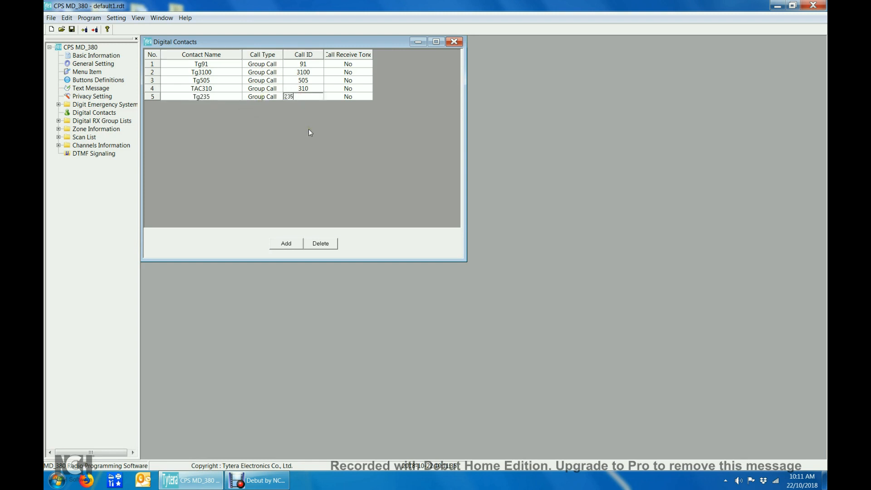
left_click(152, 96)
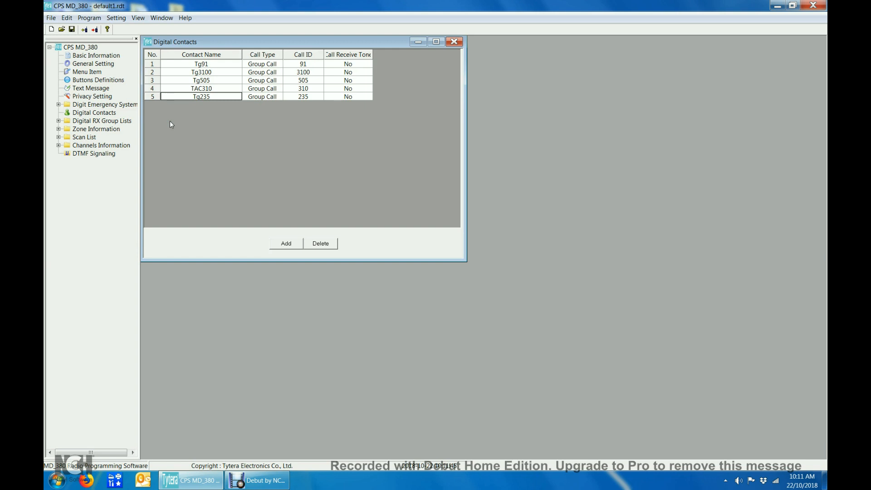
left_click(455, 42)
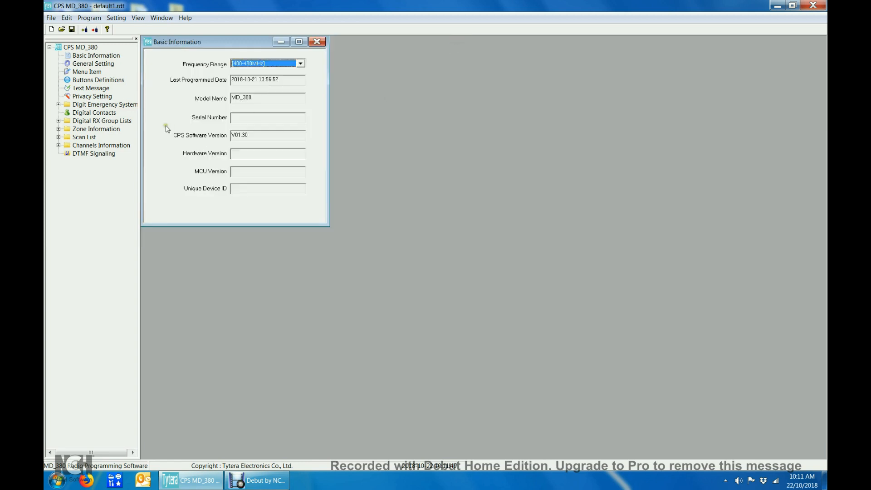
Add a sixth digital contact named Tg9 with call ID 9
left_click(58, 120)
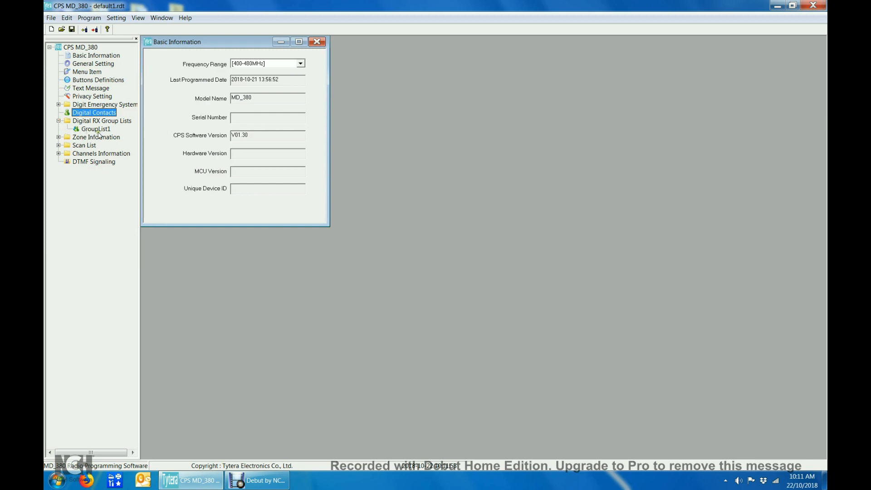
double_click(87, 114)
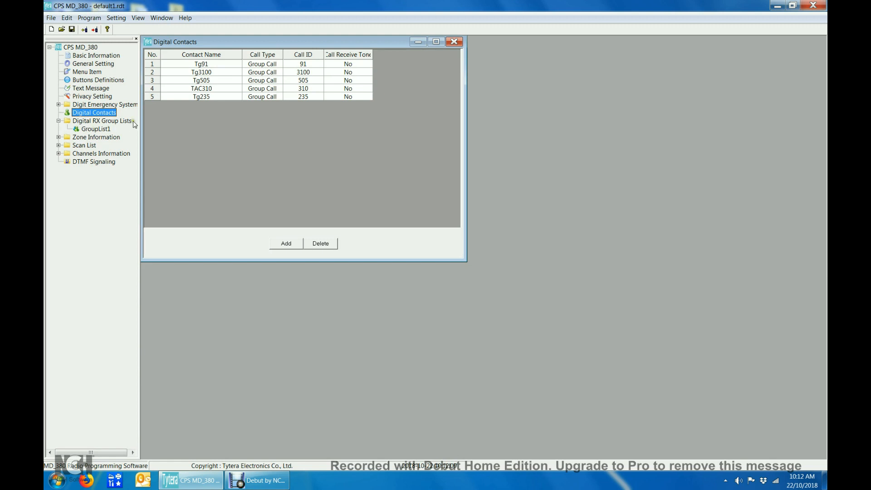
left_click(295, 245)
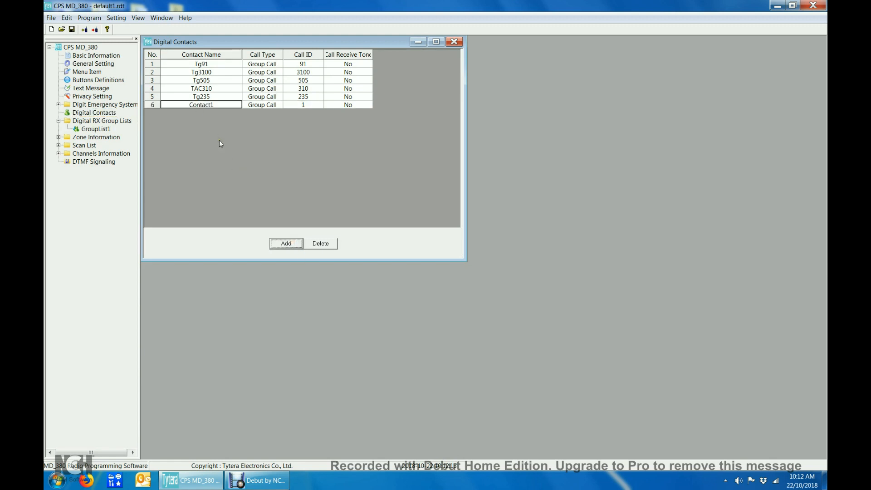
double_click(218, 104)
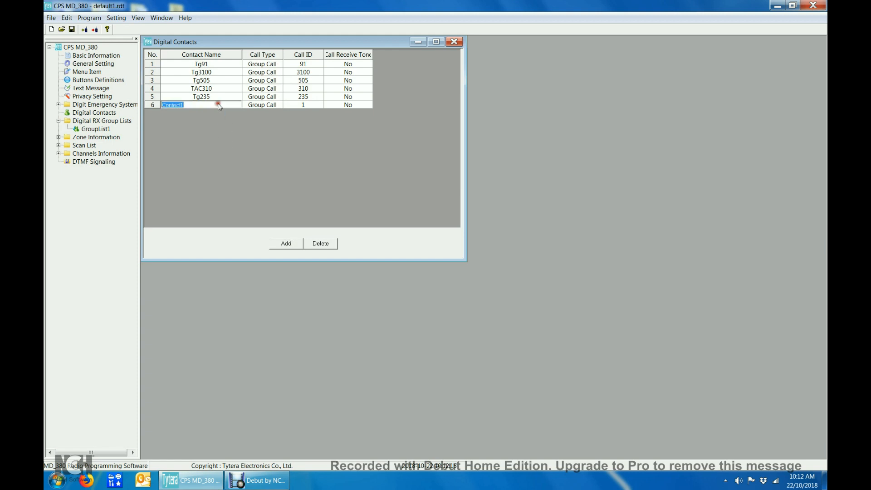
type("Tg")
left_click(180, 105)
left_click(307, 105)
type("9")
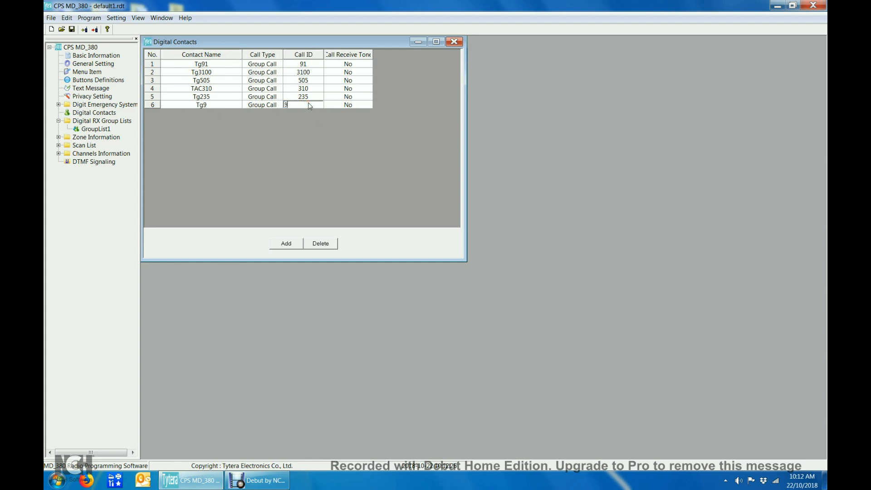
left_click(155, 97)
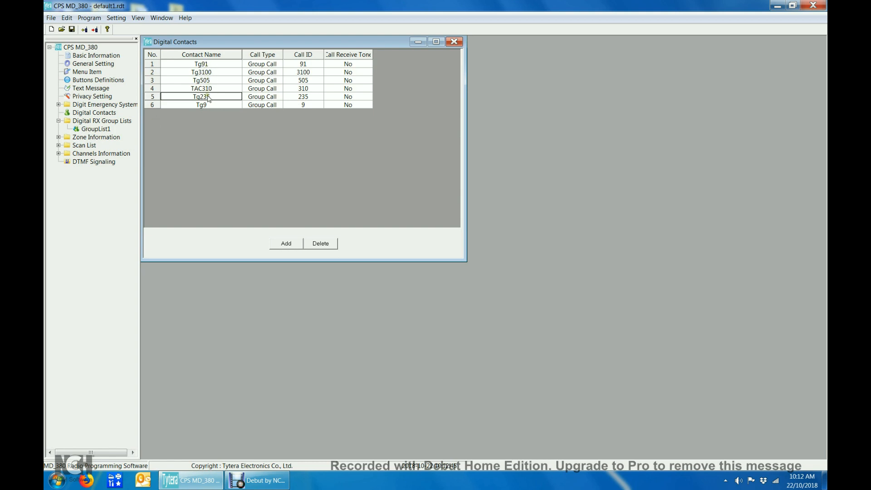
Rename the first digital RX group list Tg91, keeping contact Tg91 as its member
left_click(106, 130)
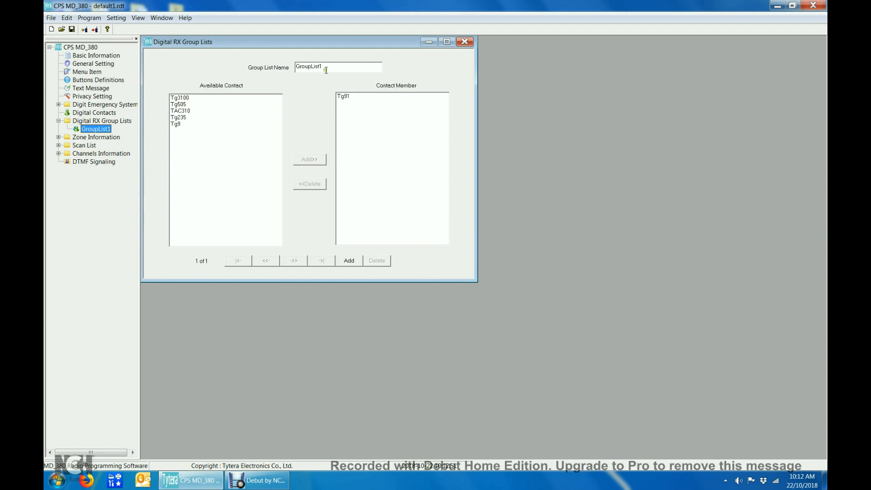
left_click_drag(327, 67, 282, 69)
double_click(89, 113)
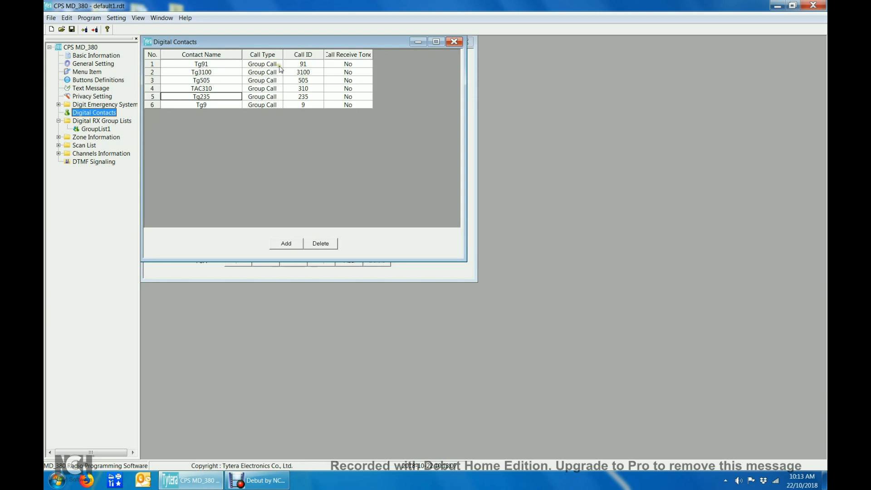
left_click(90, 129)
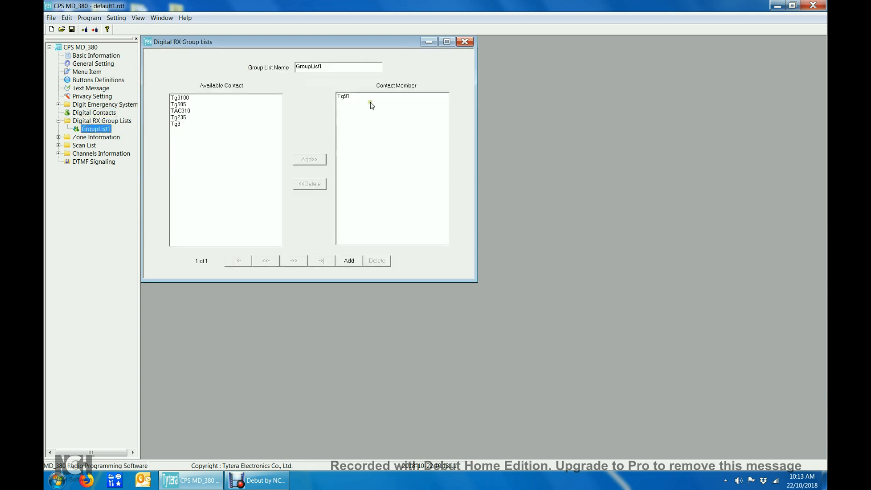
left_click_drag(331, 67, 282, 68)
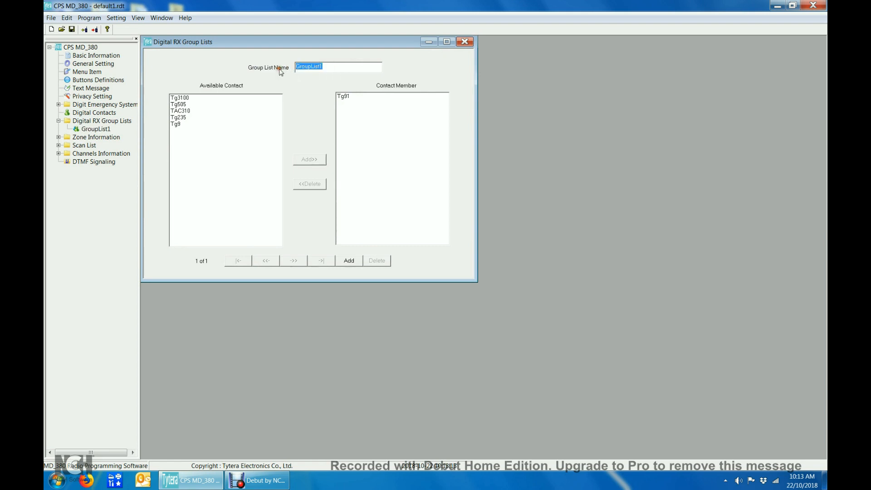
type("Tg91")
left_click(261, 141)
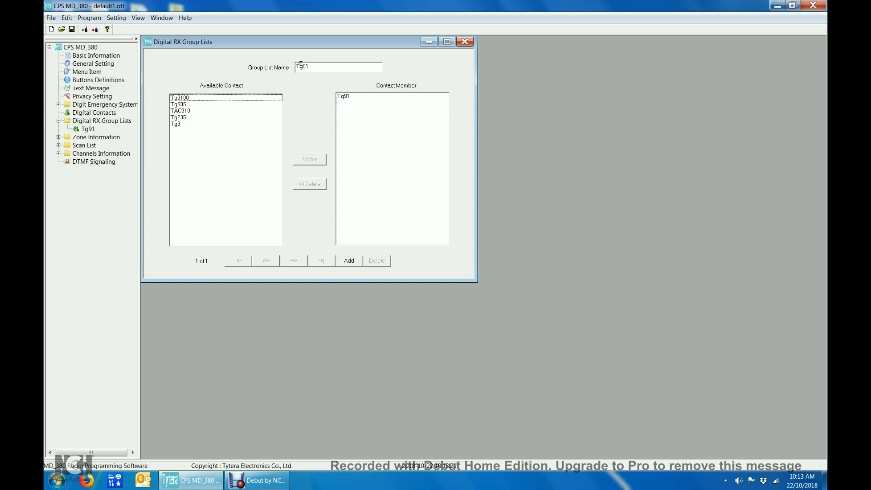
Add a second digital RX group list named Tg3100 with contact Tg3100 as its member
left_click(350, 261)
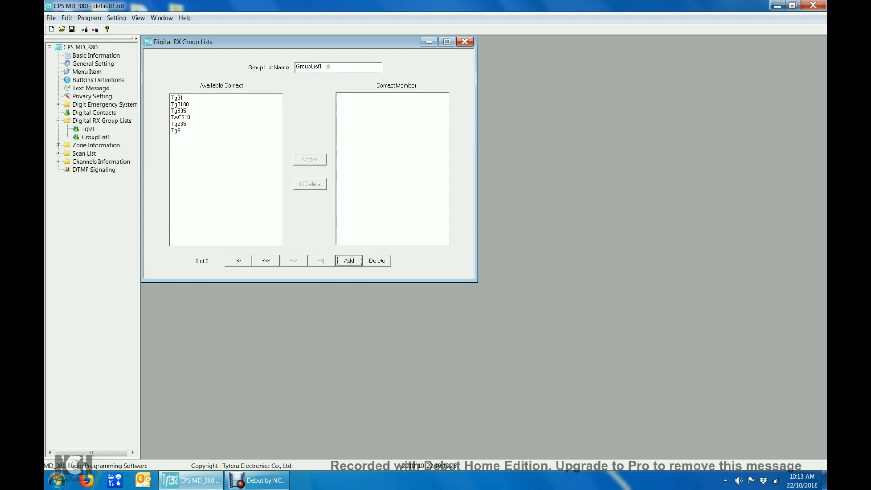
left_click_drag(329, 66, 279, 67)
type("Tg3100")
left_click(178, 105)
left_click(313, 161)
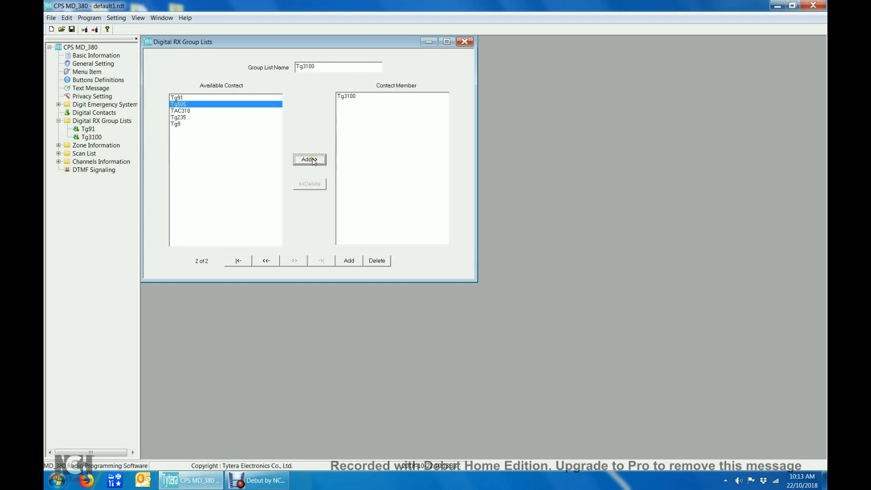
Add a third digital RX group list named Tg505 with contact Tg505 as its member
left_click(349, 261)
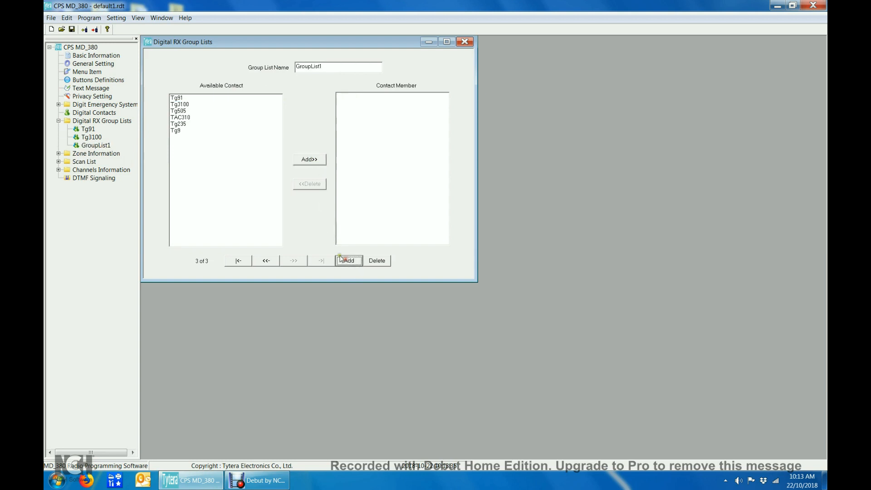
left_click_drag(339, 68, 282, 68)
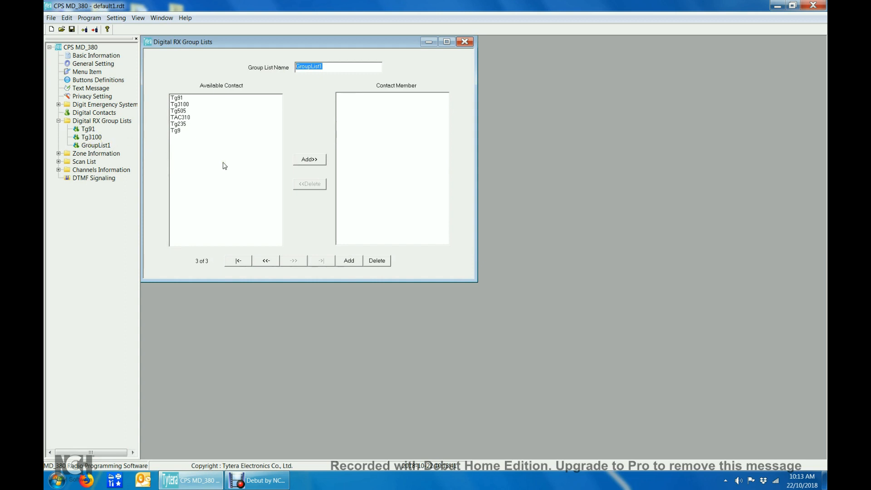
type("Tg505")
left_click(177, 110)
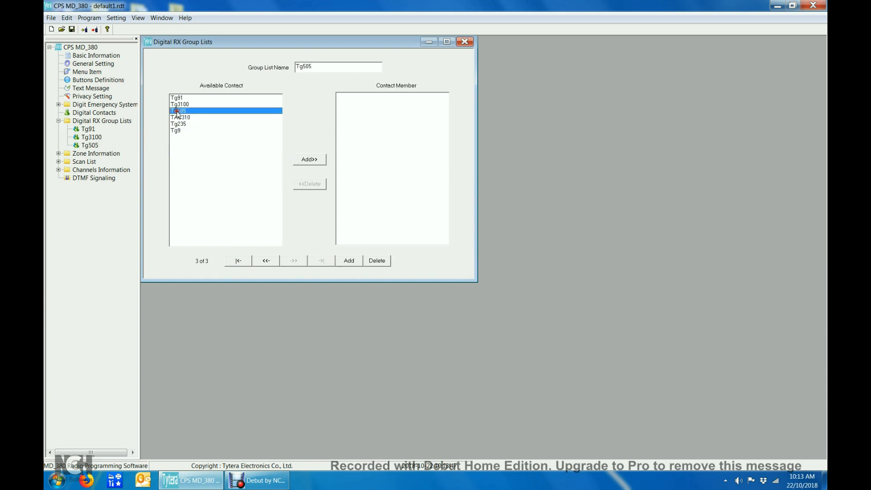
left_click(308, 160)
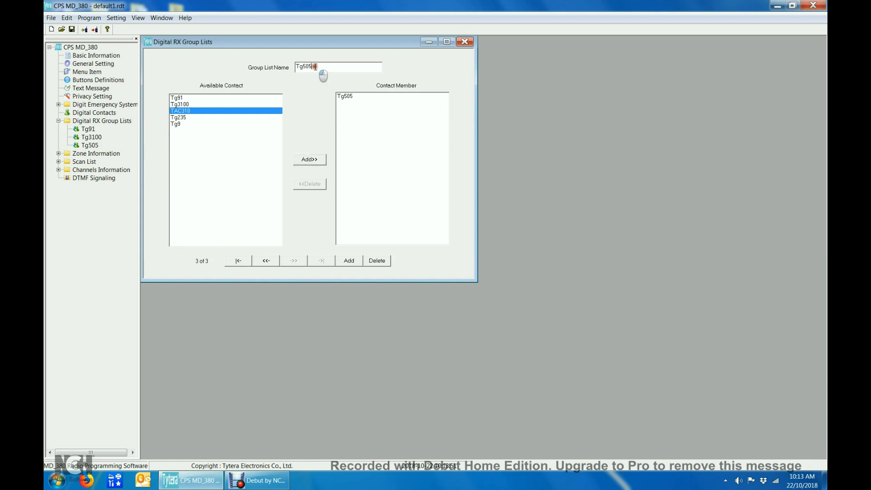
Add a fourth digital RX group list named TAC310 with contact TAC310 as its member, and close the group list and contacts windows
left_click(349, 262)
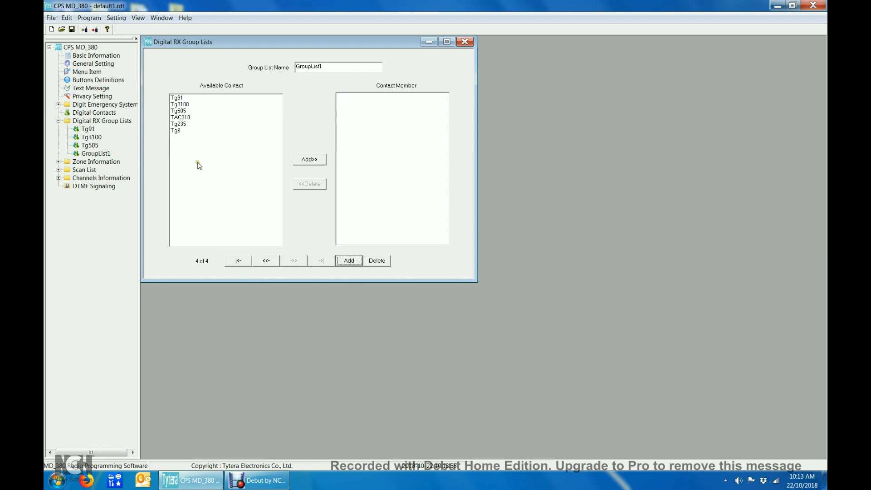
left_click_drag(323, 67, 280, 67)
type("TAC310")
left_click(179, 117)
left_click(305, 159)
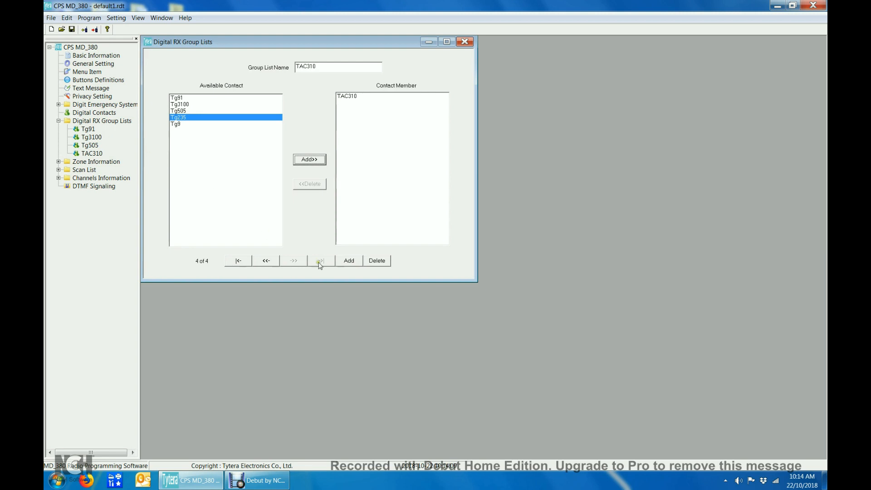
left_click(464, 42)
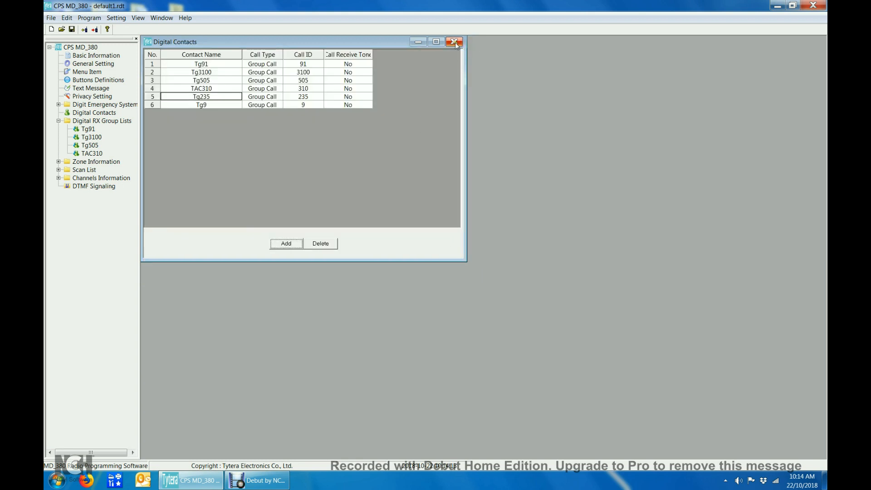
left_click(455, 43)
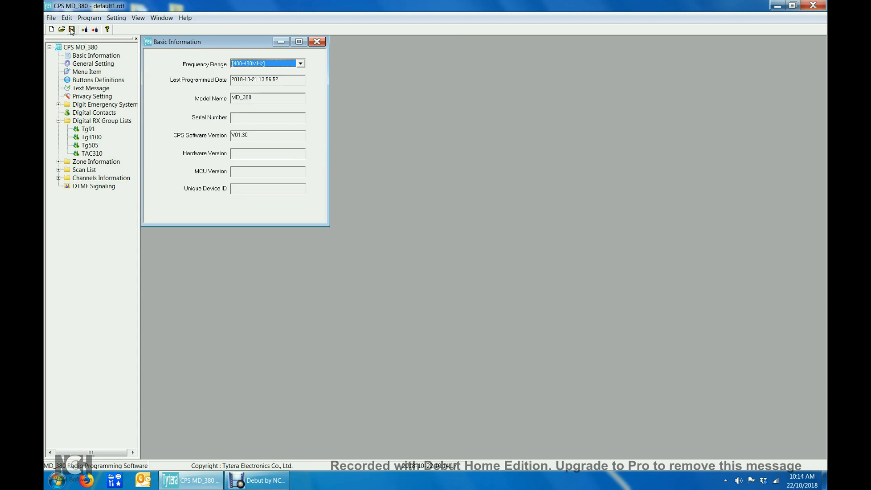
Add a fifth digital RX group list named Tg235 with contact Tg235 as its member, and close the group list and contacts windows
left_click(93, 112)
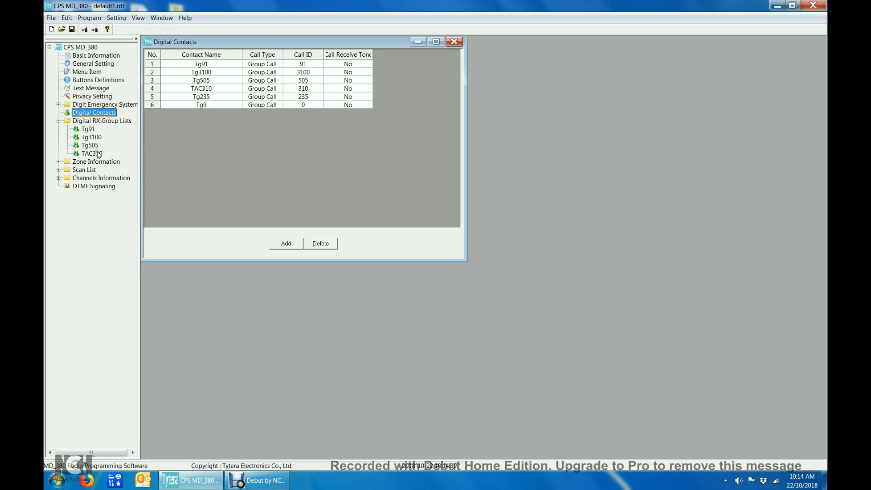
left_click(92, 122)
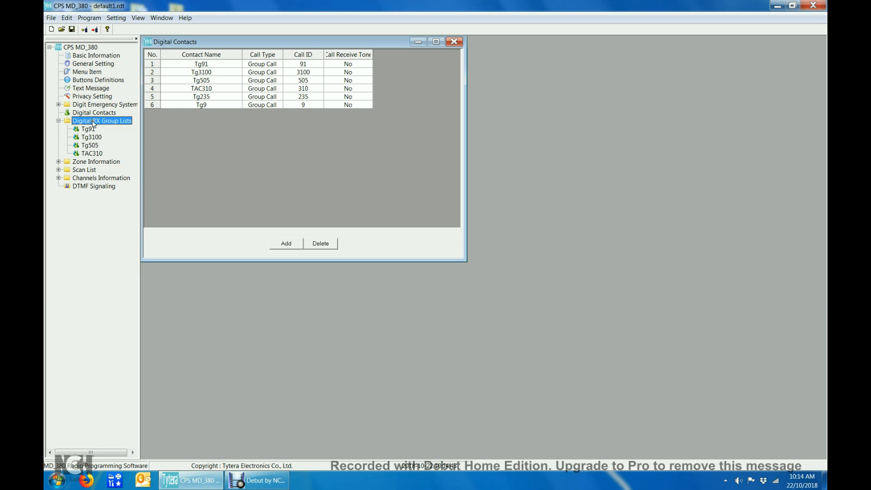
left_click(89, 130)
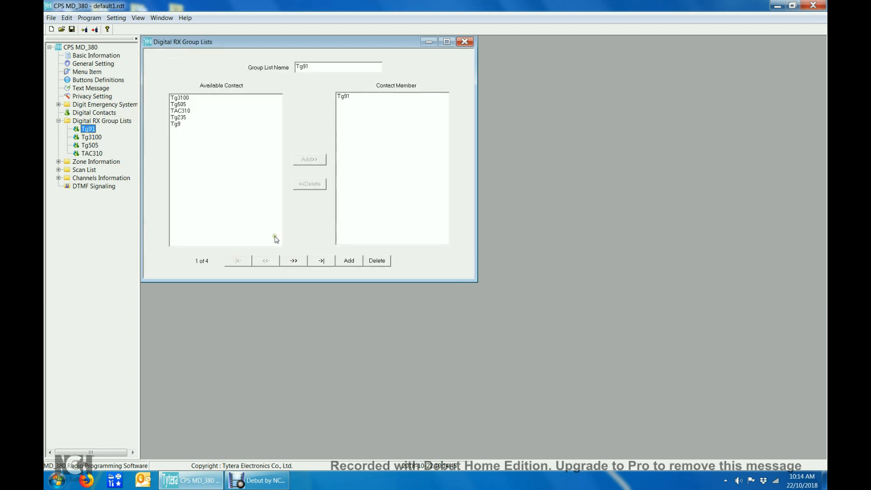
left_click(349, 261)
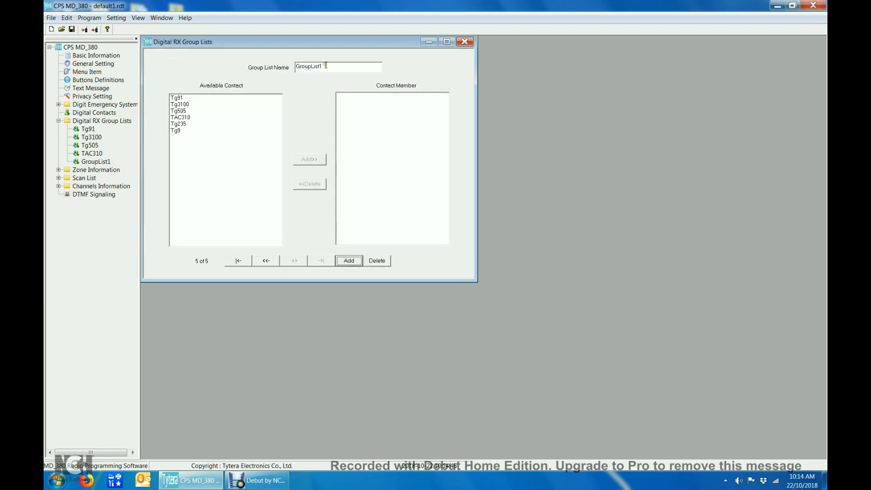
left_click_drag(333, 69, 278, 71)
type("Tg235")
left_click(180, 124)
left_click(305, 161)
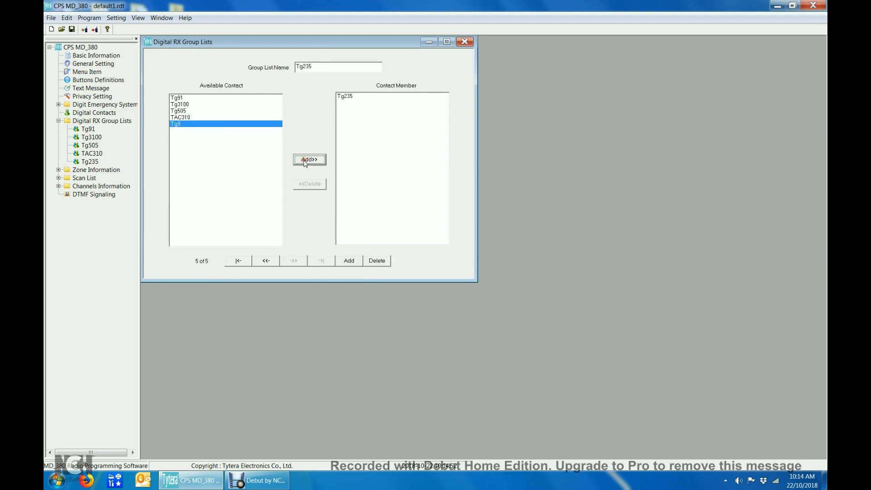
left_click(467, 43)
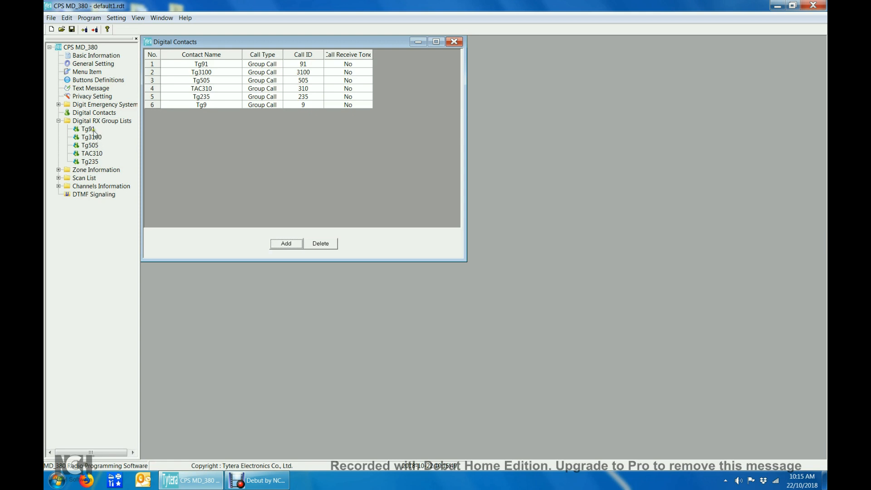
left_click(58, 121)
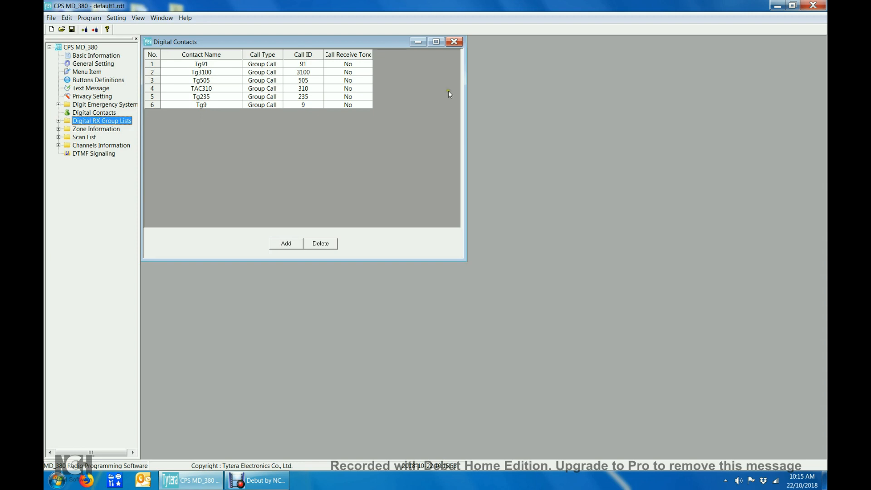
left_click(454, 41)
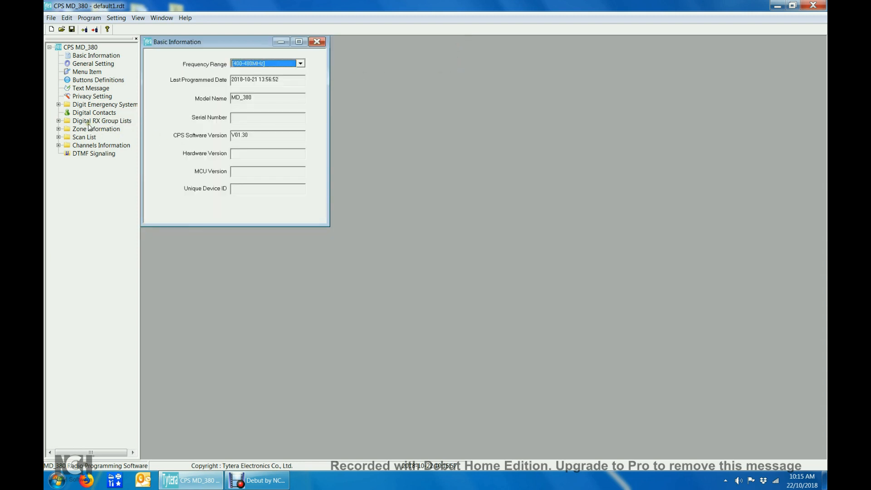
Look through the zone and scan list entries, view the member channels of ScanList1, and close the scan list window
left_click(58, 129)
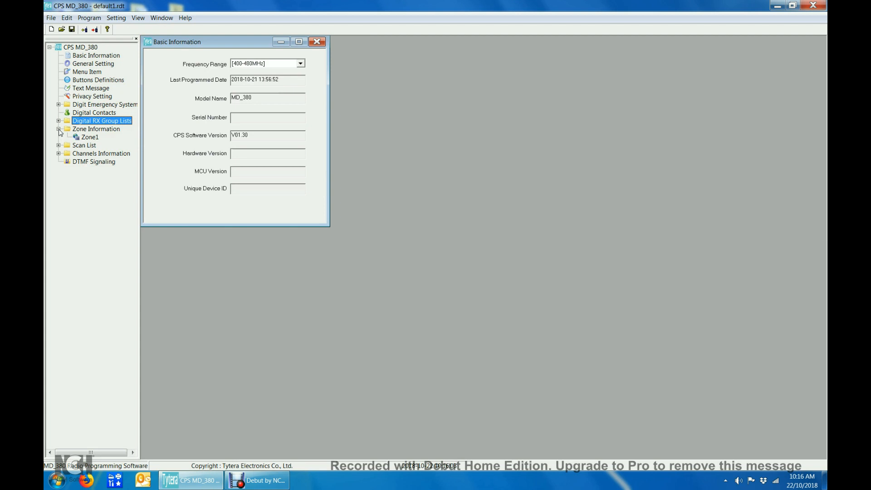
left_click(58, 129)
left_click(59, 137)
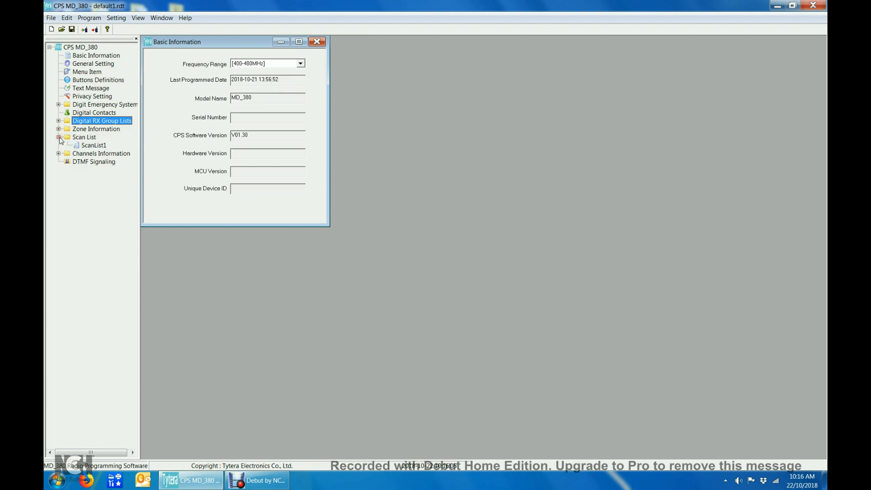
left_click(94, 146)
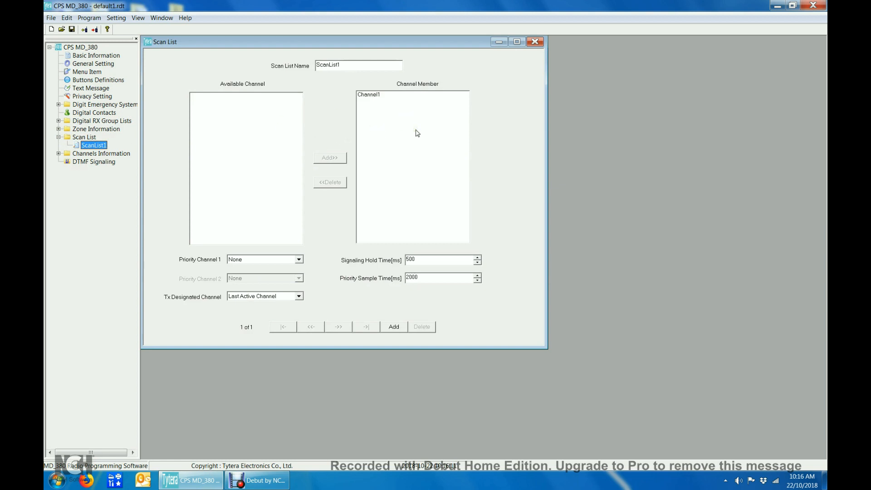
left_click(58, 137)
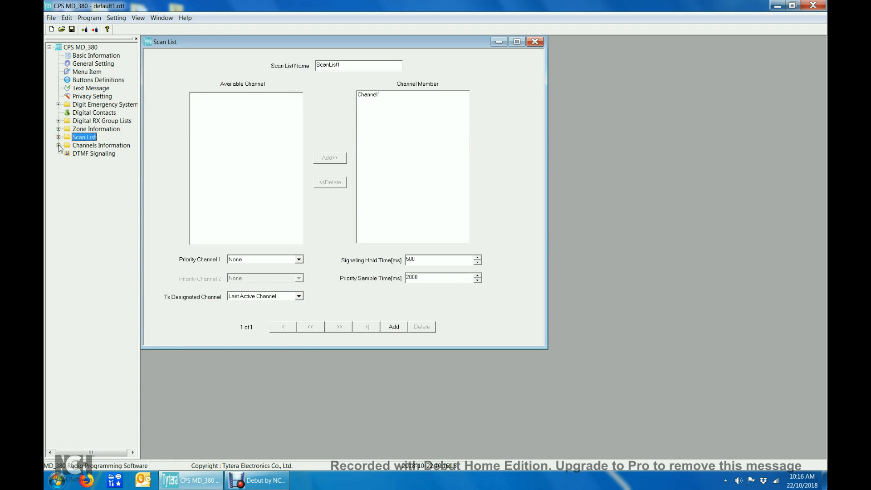
left_click(59, 145)
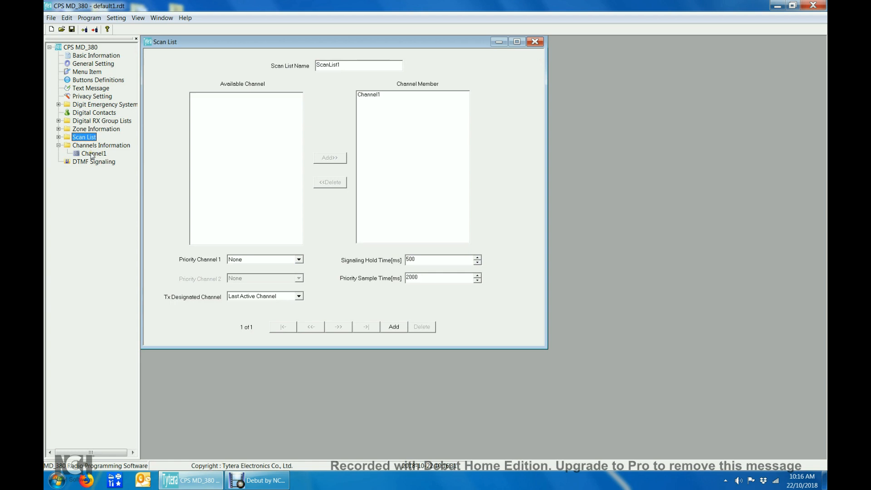
left_click(535, 41)
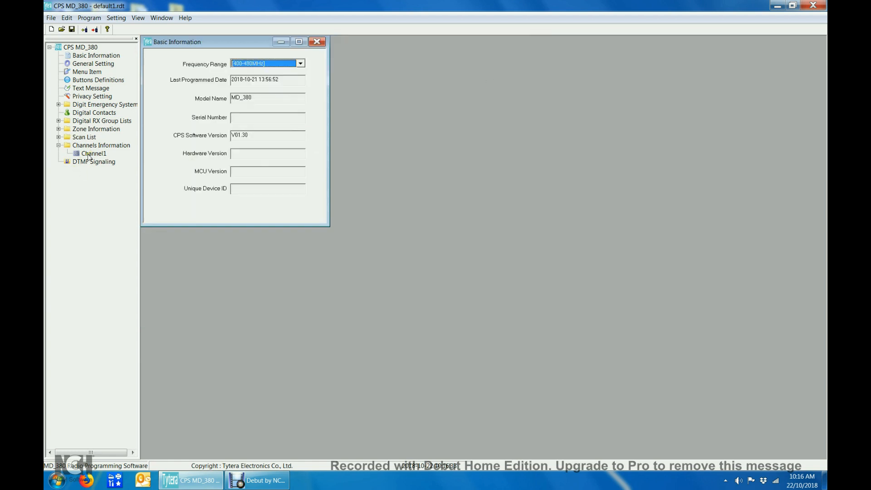
Open the settings of Channel1, leave its scan list at None, and set its power to Low
double_click(90, 154)
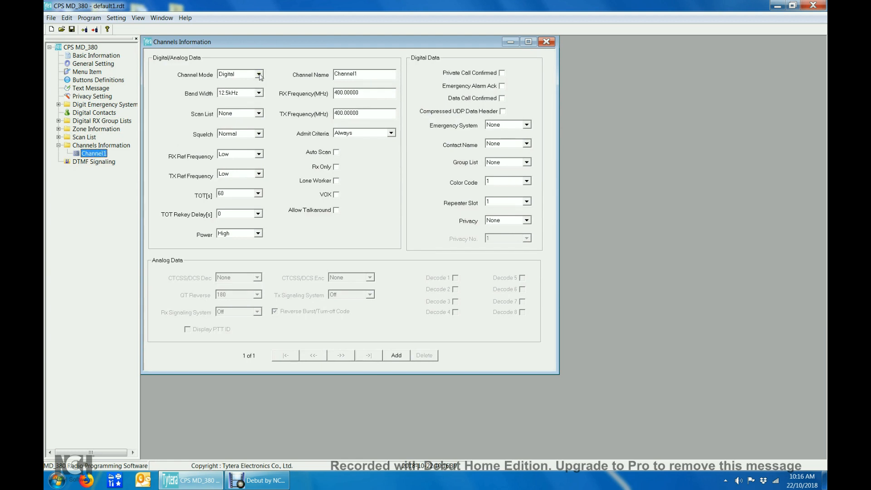
left_click(258, 113)
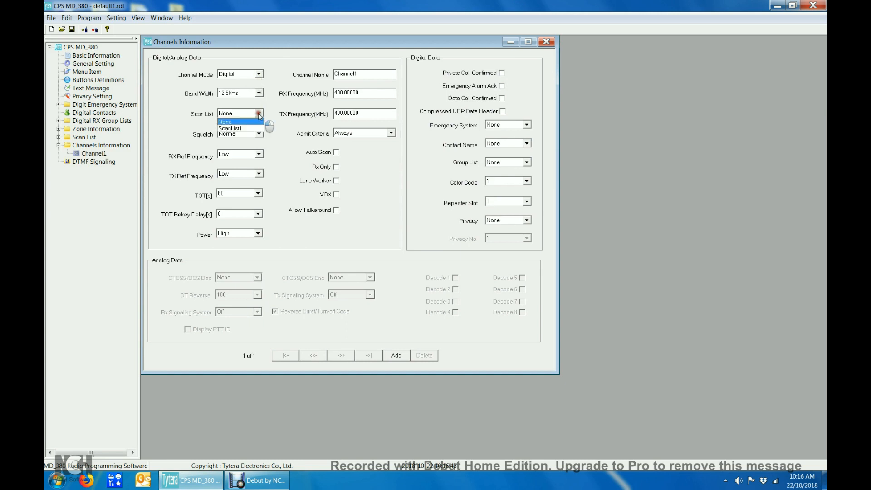
left_click(260, 116)
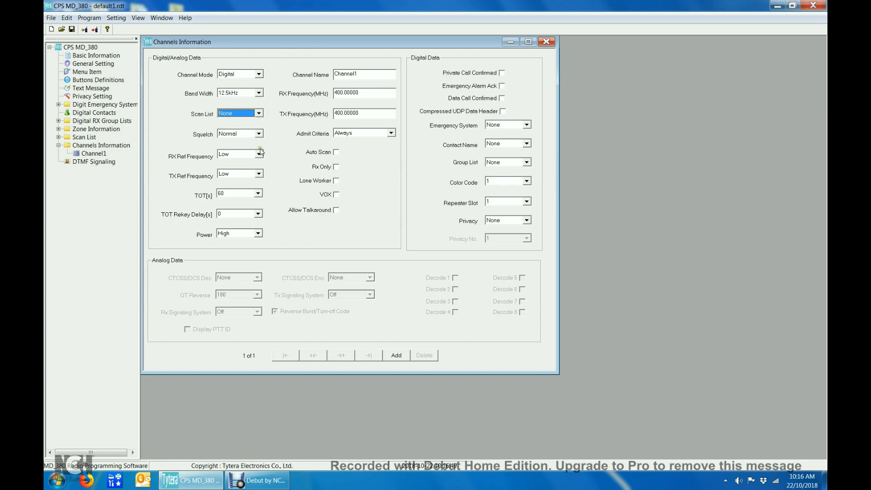
left_click(258, 233)
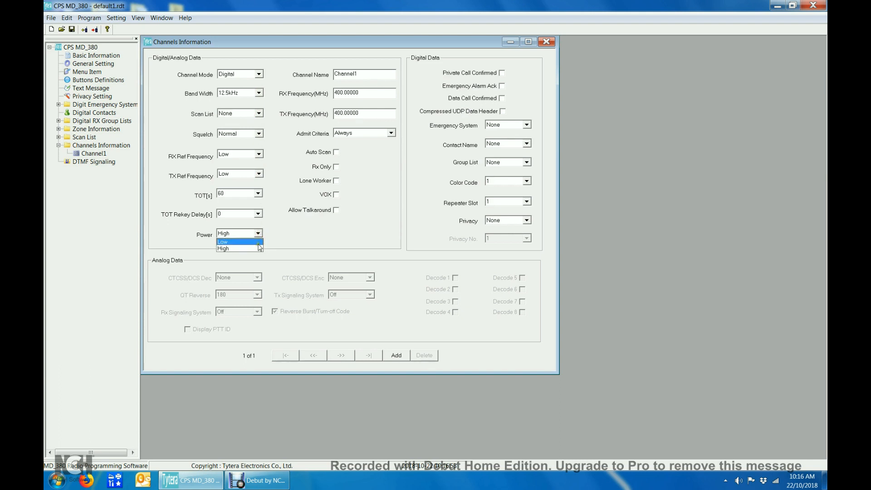
left_click(259, 245)
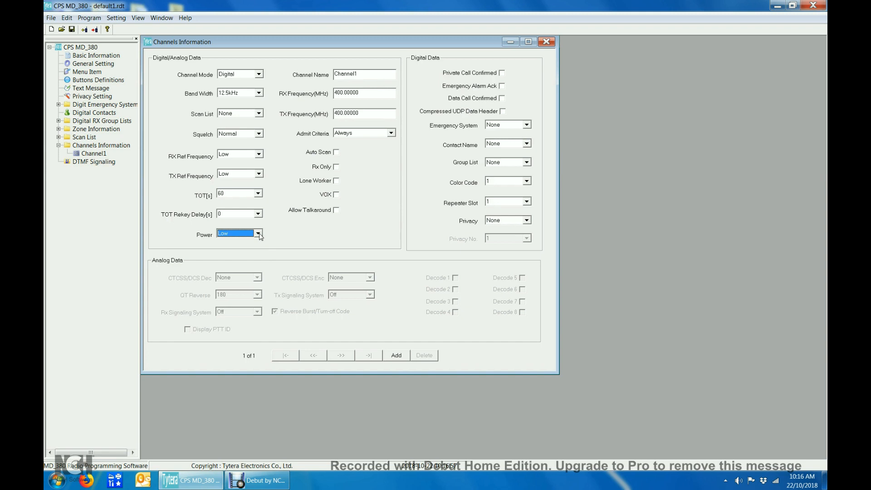
Rename the first channel as BMtg91
left_click(362, 74)
left_click_drag(362, 74, 334, 73)
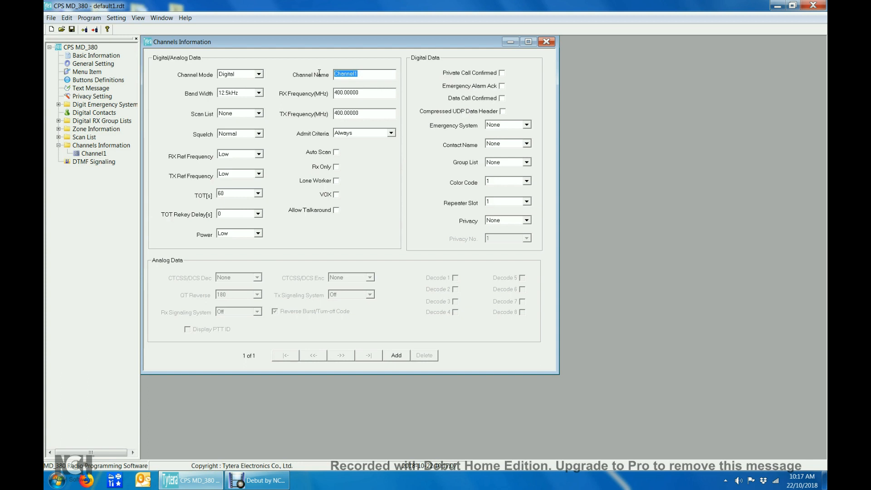
type("B")
type("MTg")
key("BackSpace")
type("tg91")
key("Tab")
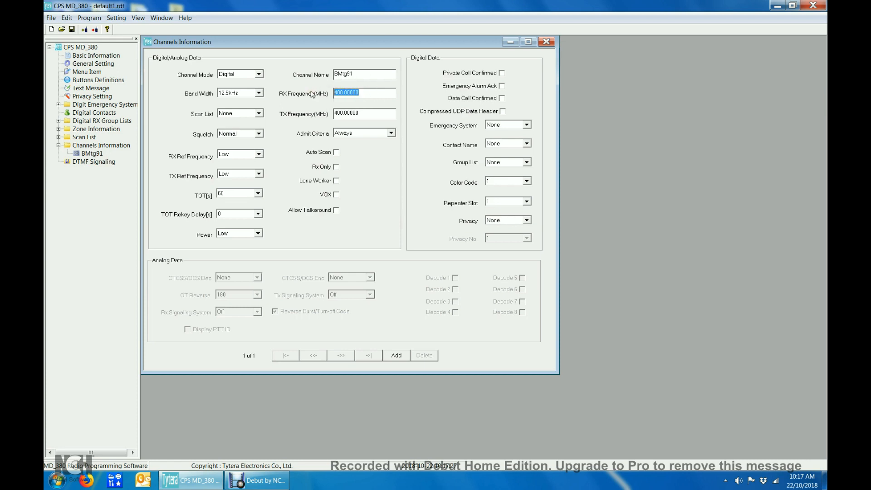
Set both the RX and TX frequencies of channel BMtg91 to 439.12500 MHz, keeping the admit criteria at Always
type("439.125")
left_click(366, 113)
double_click(366, 113)
type("439.12500")
left_click(361, 92)
left_click(391, 134)
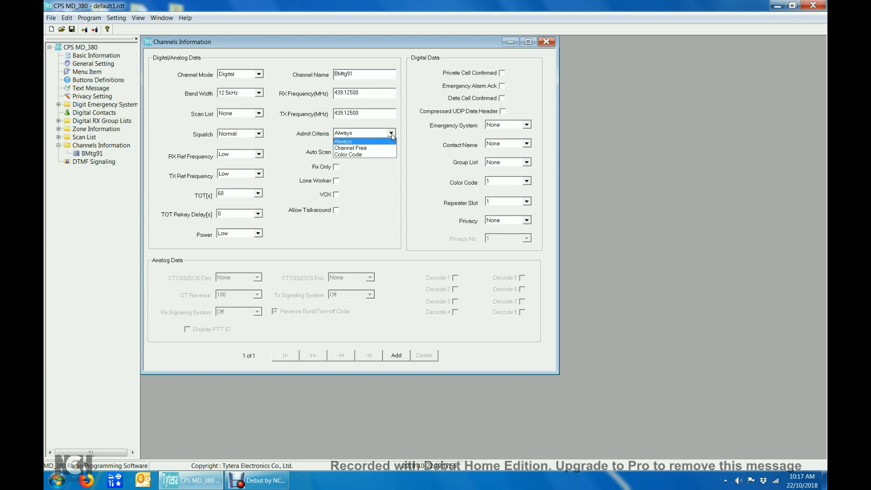
left_click(391, 133)
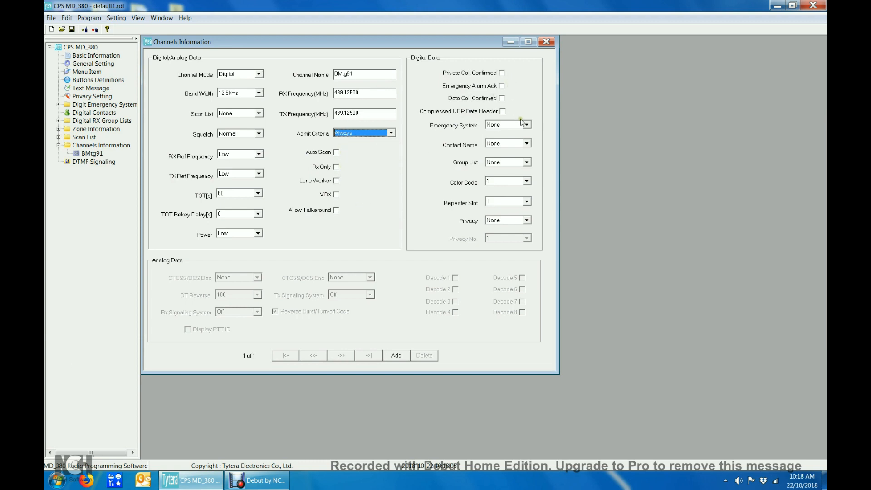
Assign contact Tg91 and group list Tg91 to channel BMtg91, and set its repeater slot to 2
left_click(527, 143)
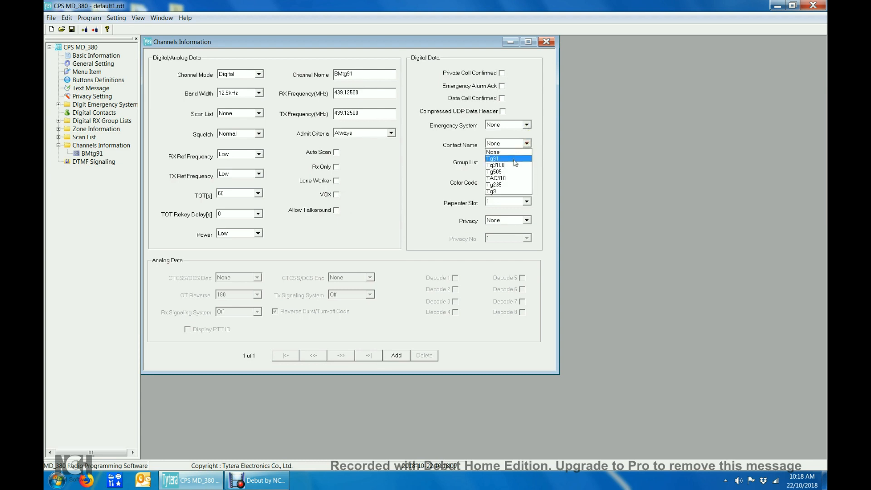
left_click(515, 159)
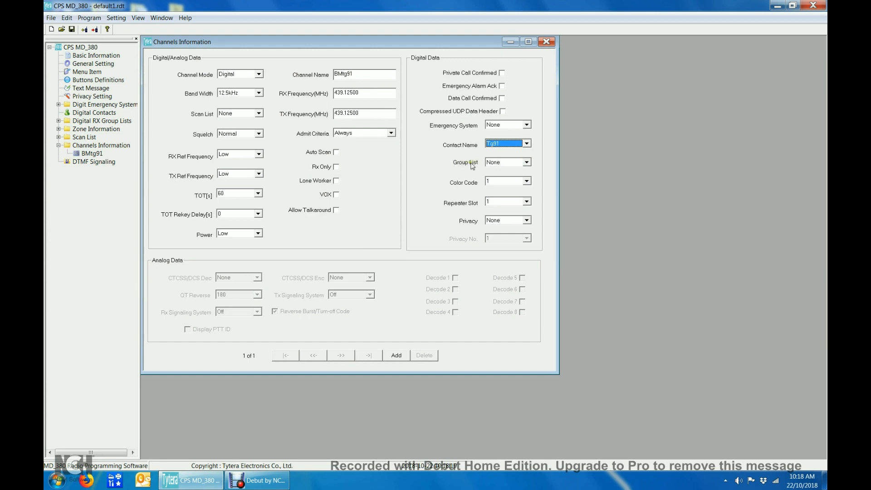
left_click(526, 163)
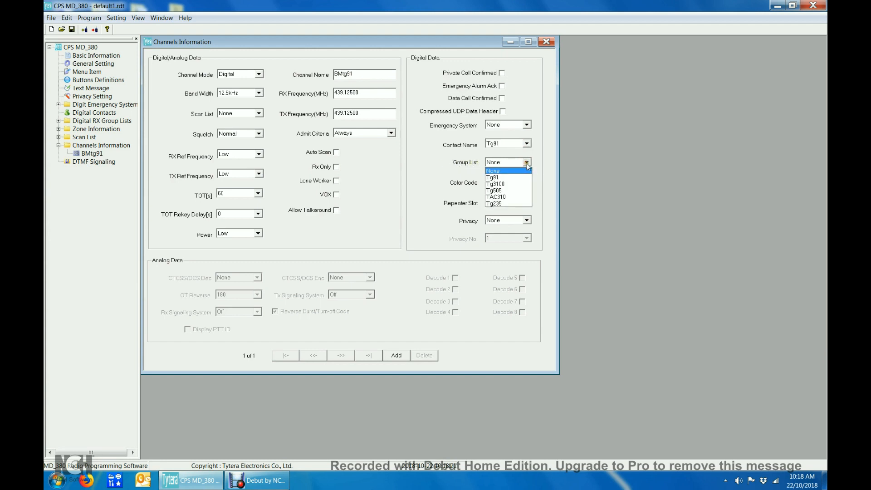
left_click(523, 178)
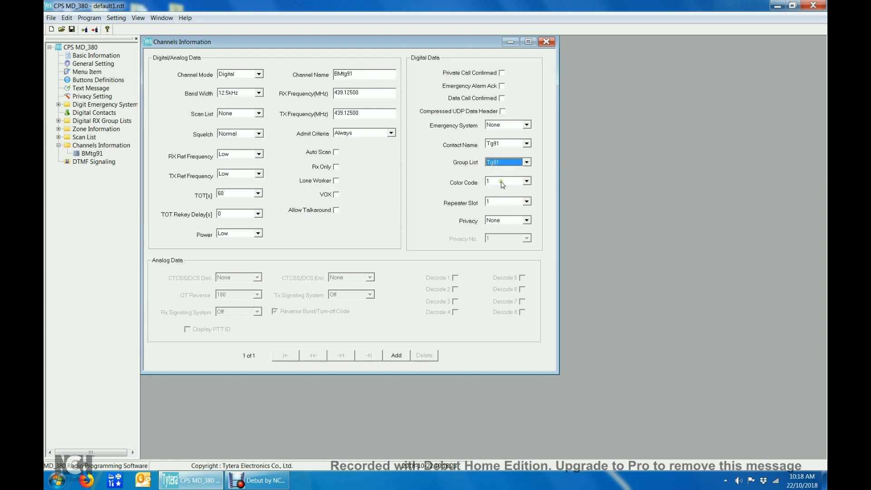
left_click(526, 202)
left_click(525, 216)
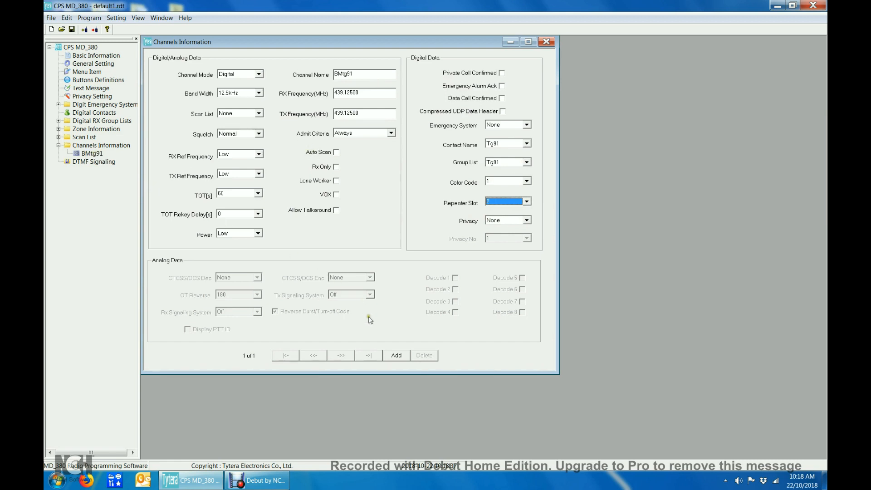
Add a second channel and copy the settings of channel BMtg91 into it
left_click(395, 356)
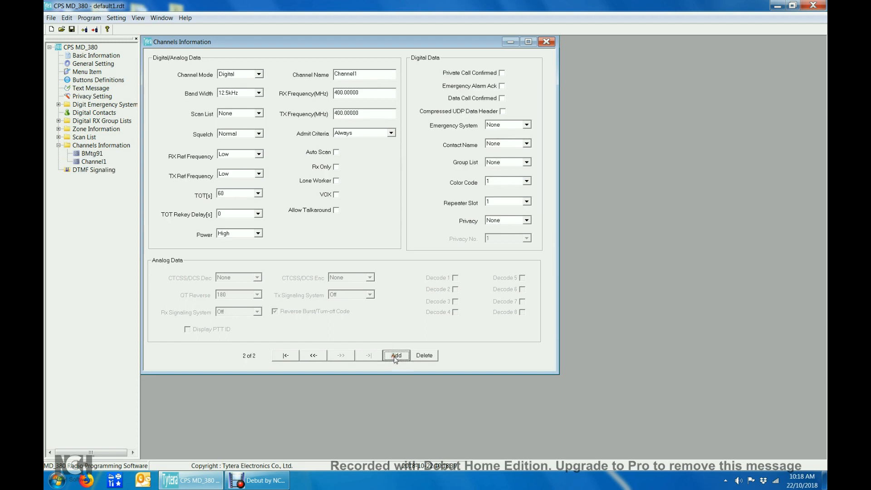
left_click(88, 154)
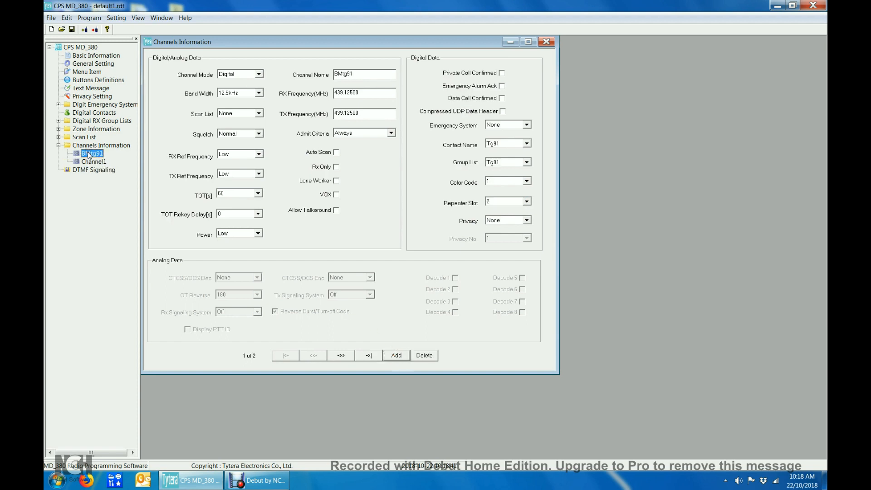
right_click(89, 155)
left_click(112, 162)
left_click(95, 161)
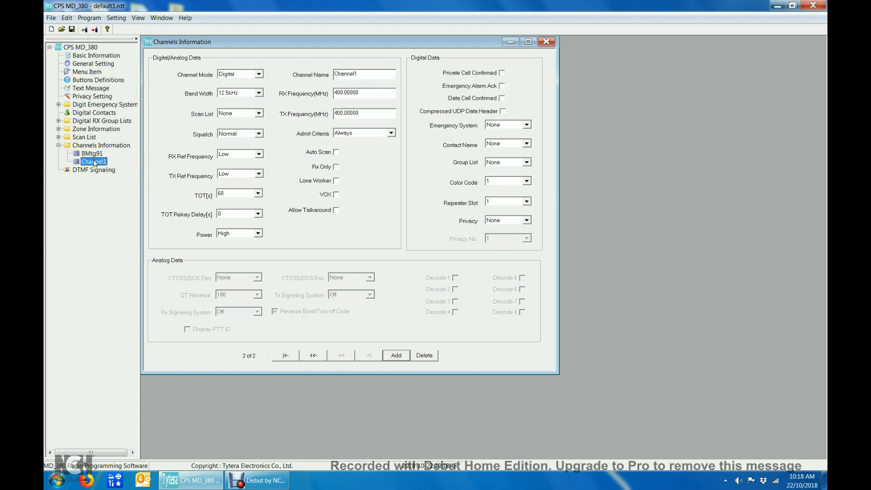
right_click(94, 162)
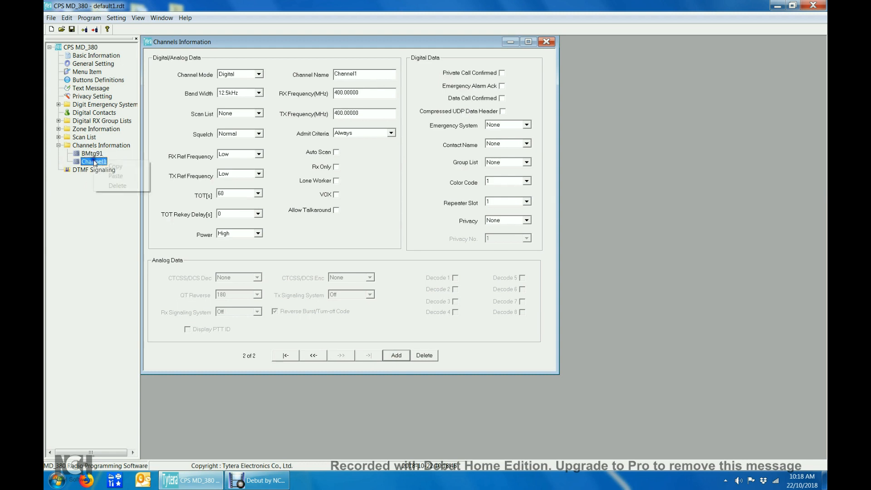
left_click(110, 177)
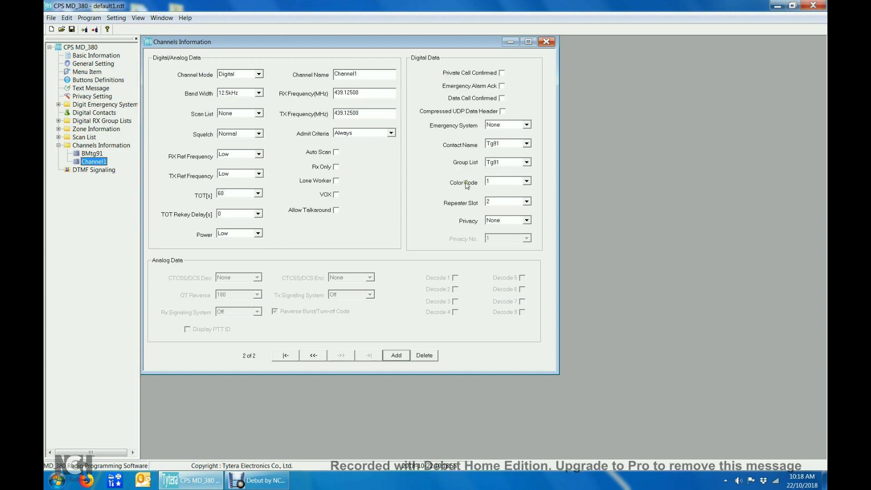
Rename the second channel as BMtg3100 and set both its contact and group list to Tg3100
left_click_drag(367, 73, 321, 73)
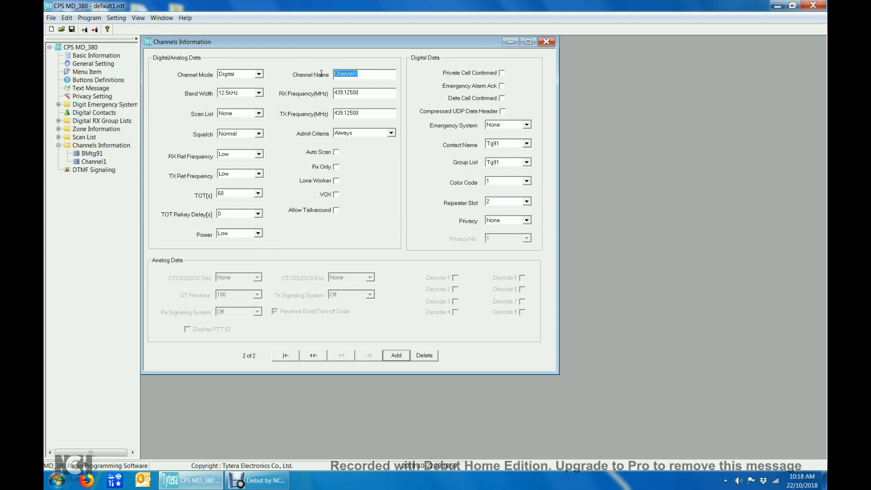
type("M")
type("M")
left_click(527, 144)
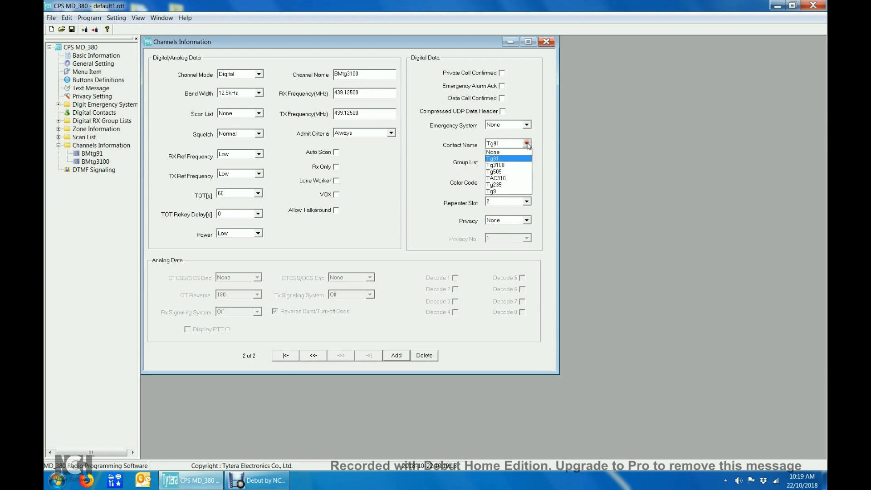
left_click(517, 166)
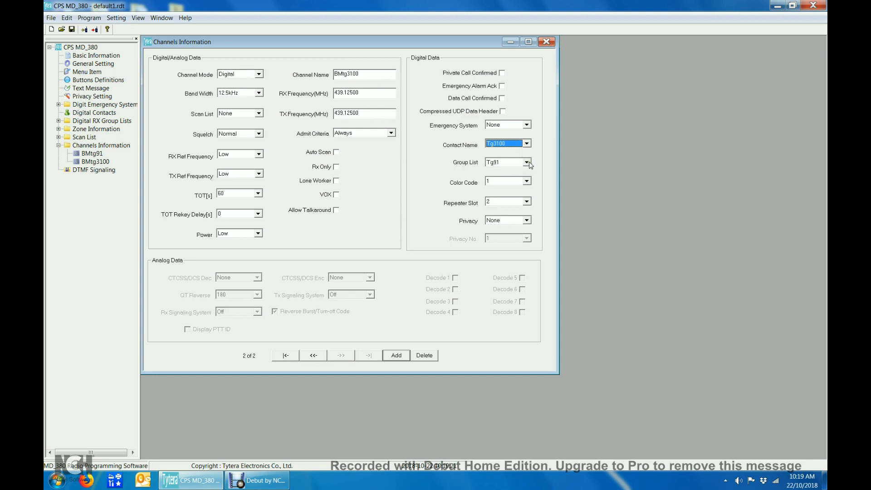
left_click(527, 162)
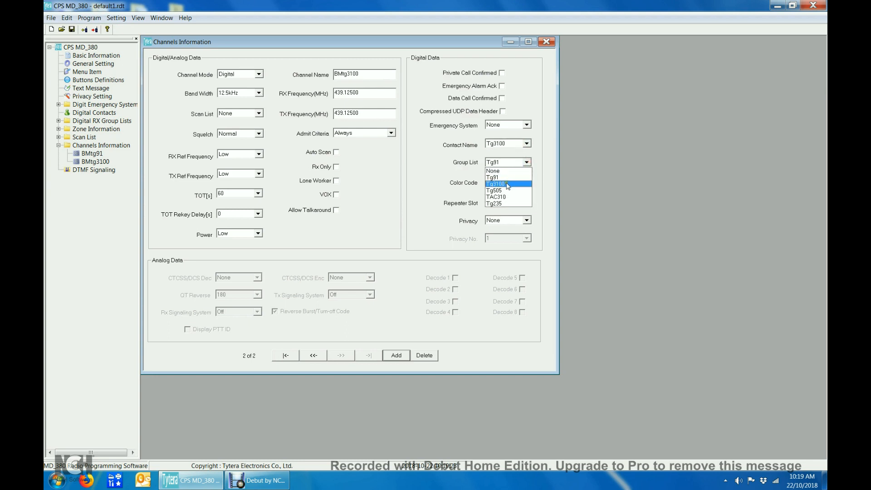
left_click(525, 189)
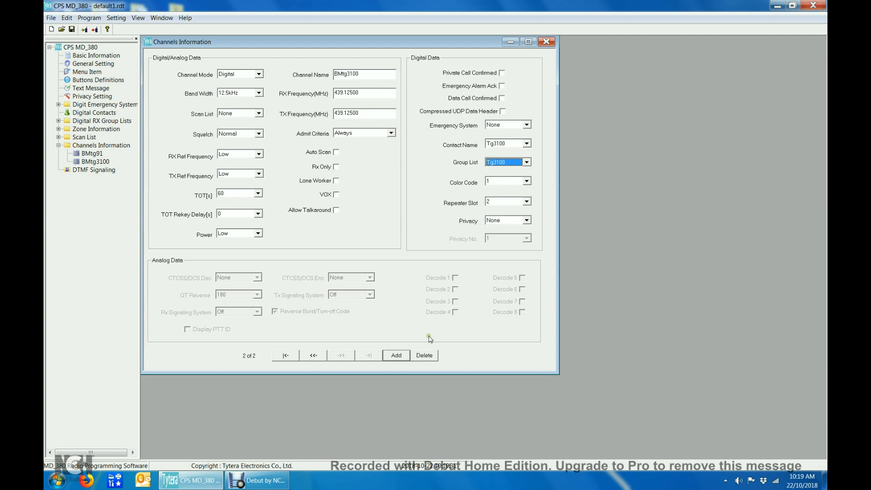
Add a third channel and paste the copied BMtg91 settings into it
left_click(396, 356)
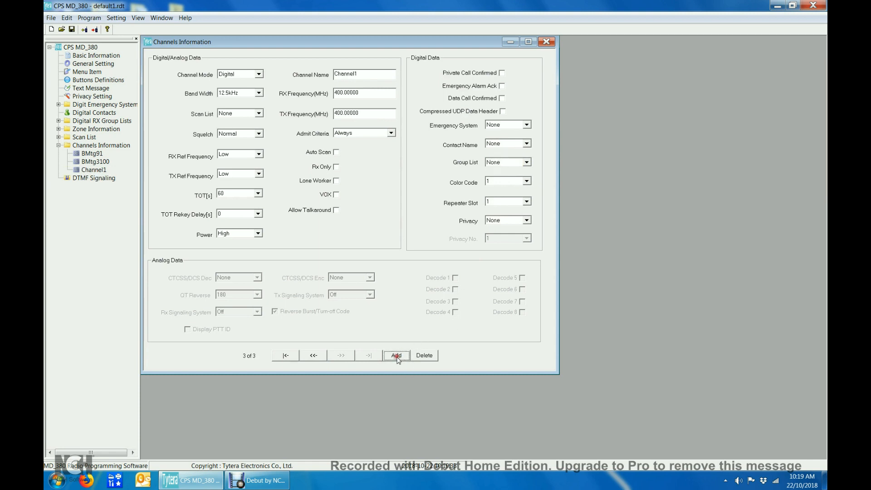
left_click(94, 171)
right_click(96, 171)
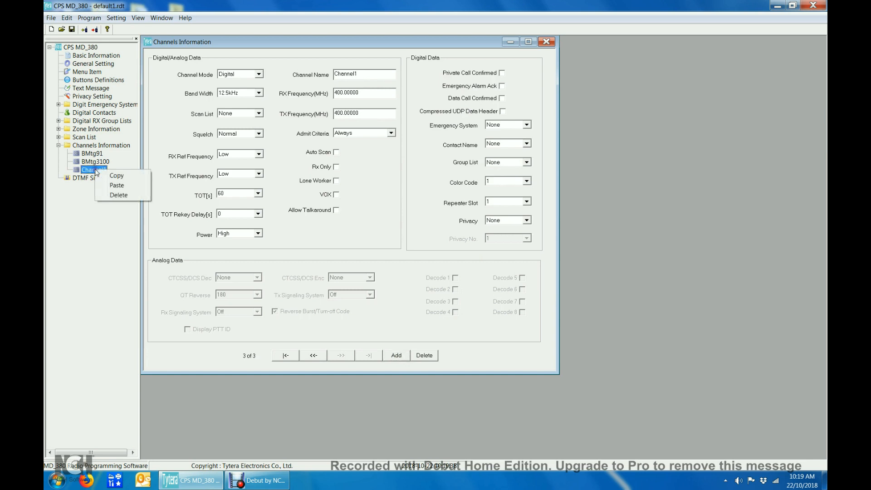
left_click(114, 185)
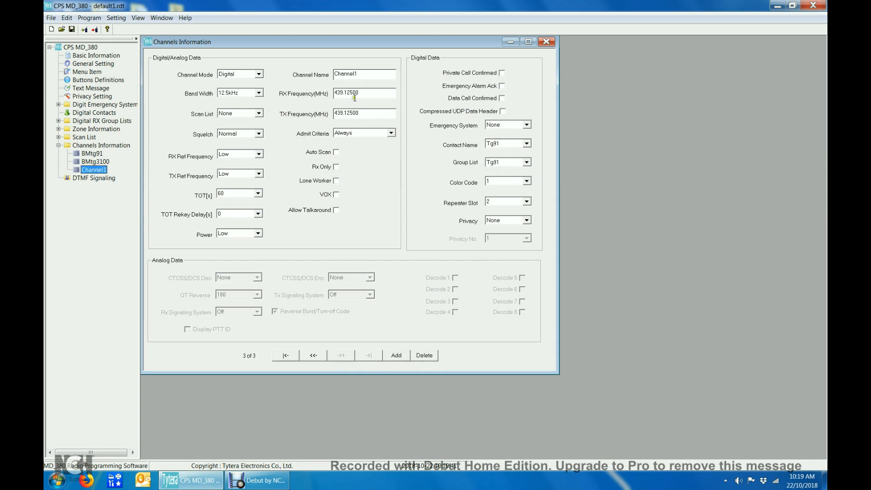
Rename the third channel as BMtg505 and set both its contact and group list to Tg505
left_click_drag(365, 75, 308, 73)
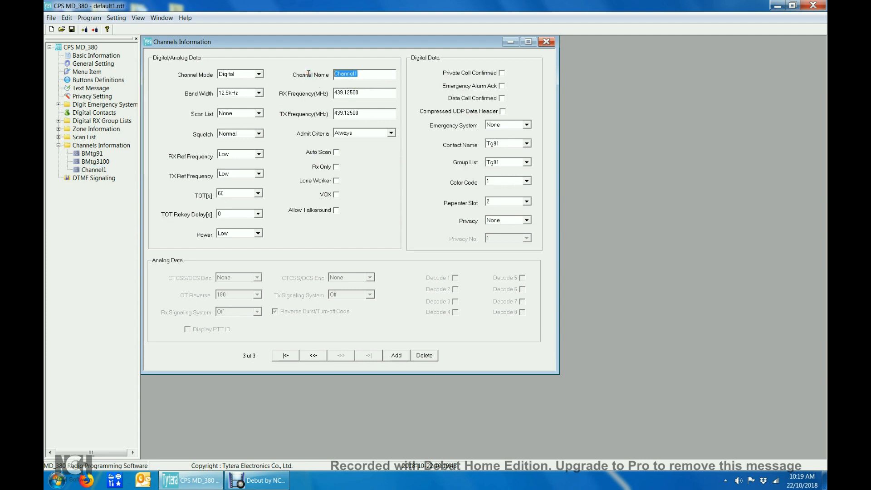
type("BMtg505")
left_click(526, 143)
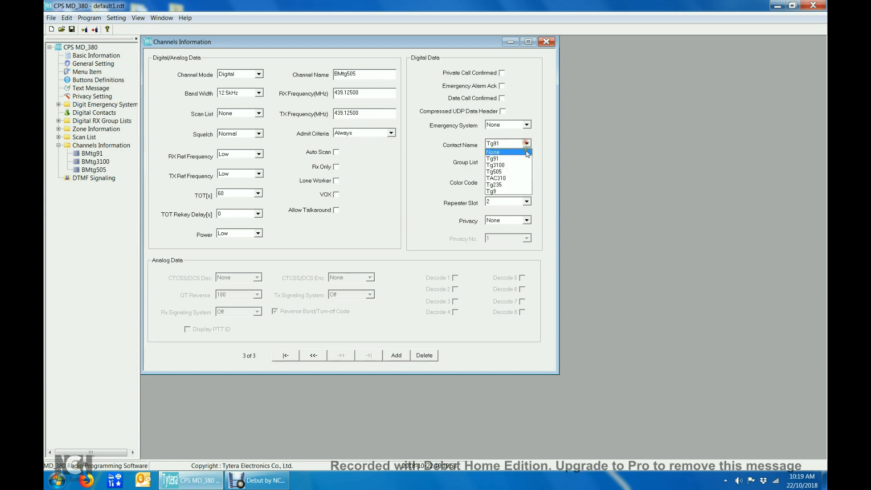
left_click(527, 171)
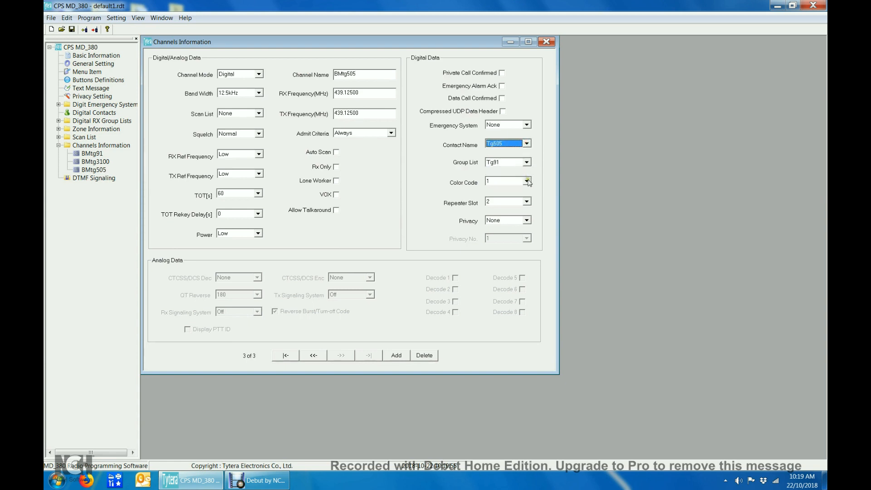
left_click(527, 163)
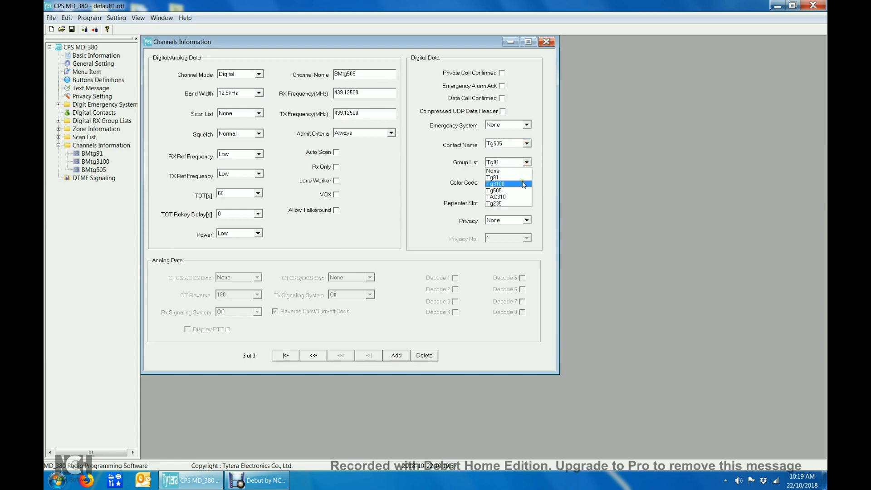
left_click(522, 191)
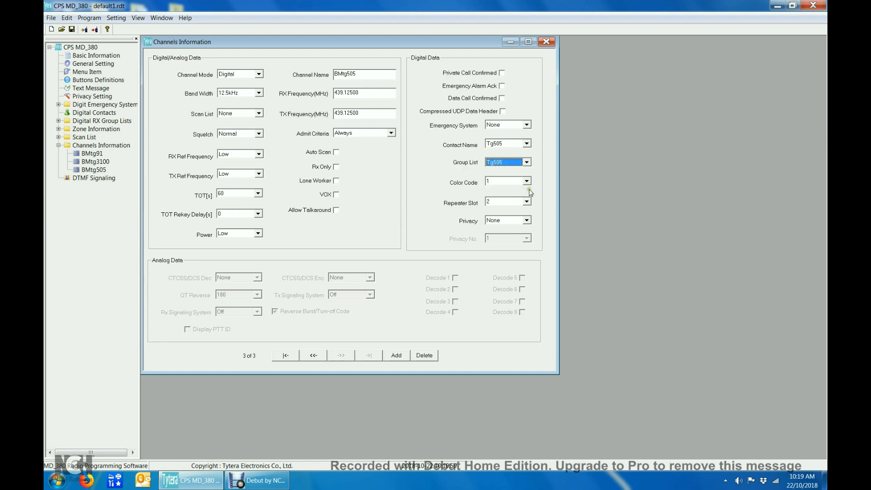
Add a fourth channel and paste the copied BMtg91 settings into it
left_click(395, 355)
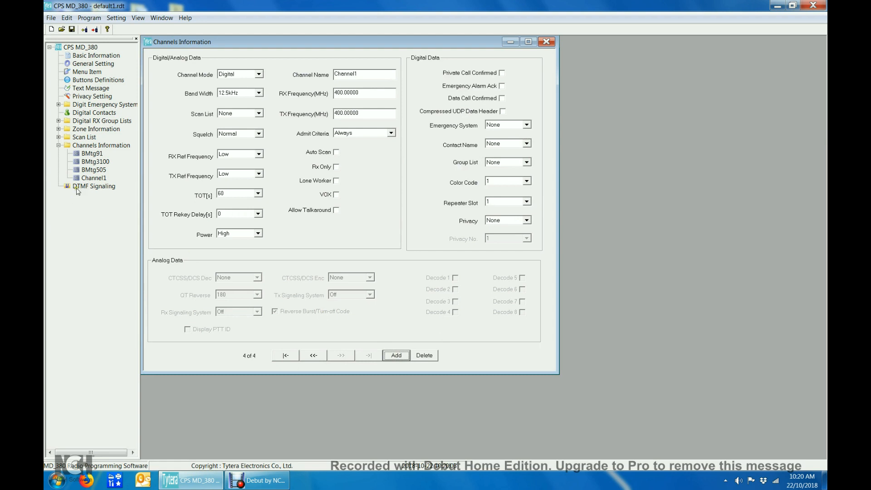
left_click(88, 179)
right_click(89, 178)
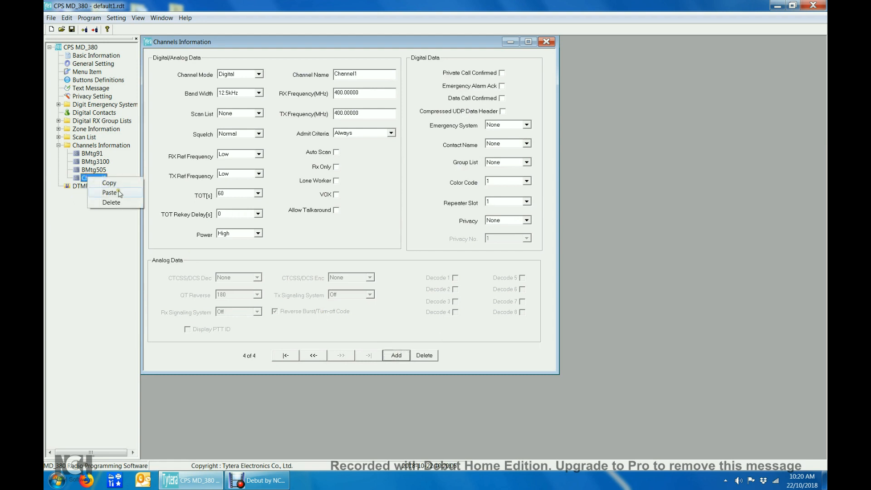
left_click(112, 195)
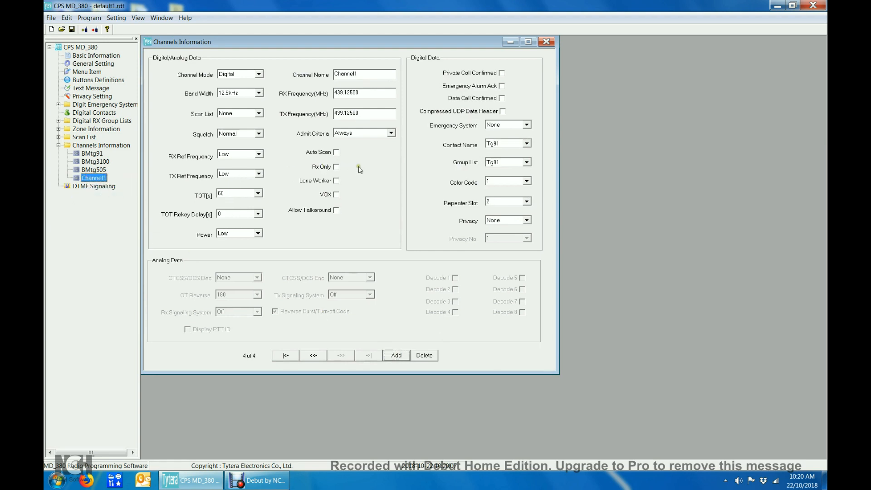
Rename the fourth channel as BMTAC310 and set both its contact and group list to TAC310
left_click_drag(365, 73, 319, 75)
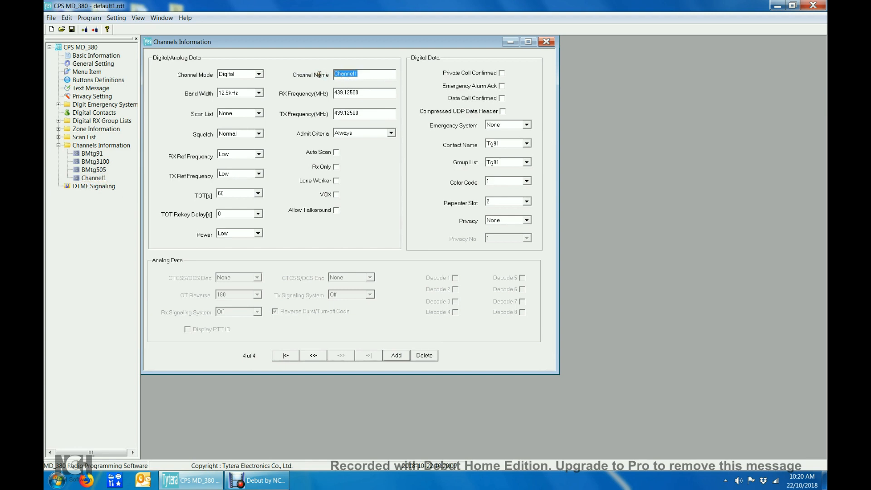
type("BMtg")
left_click(59, 121)
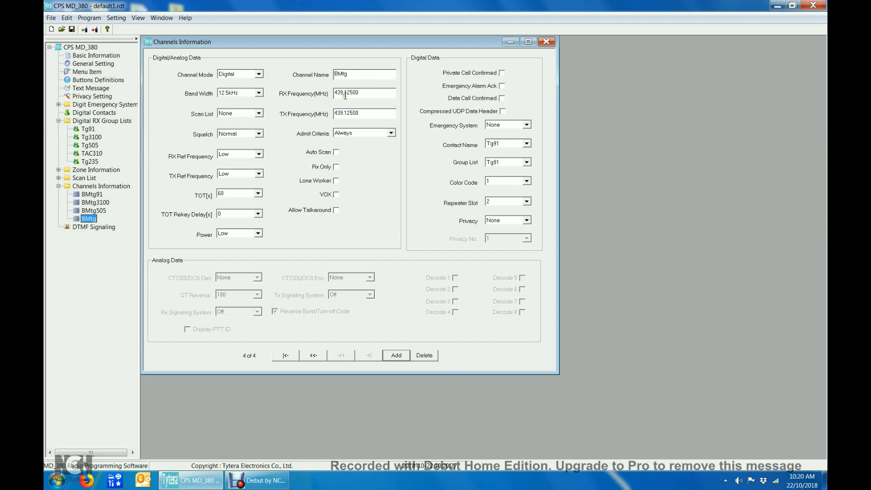
left_click_drag(355, 75, 343, 75)
left_click(526, 145)
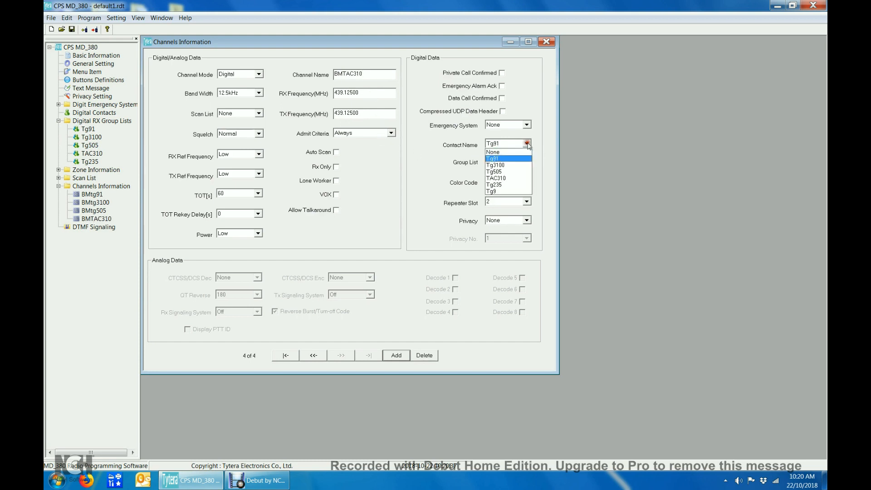
left_click(519, 178)
left_click(526, 162)
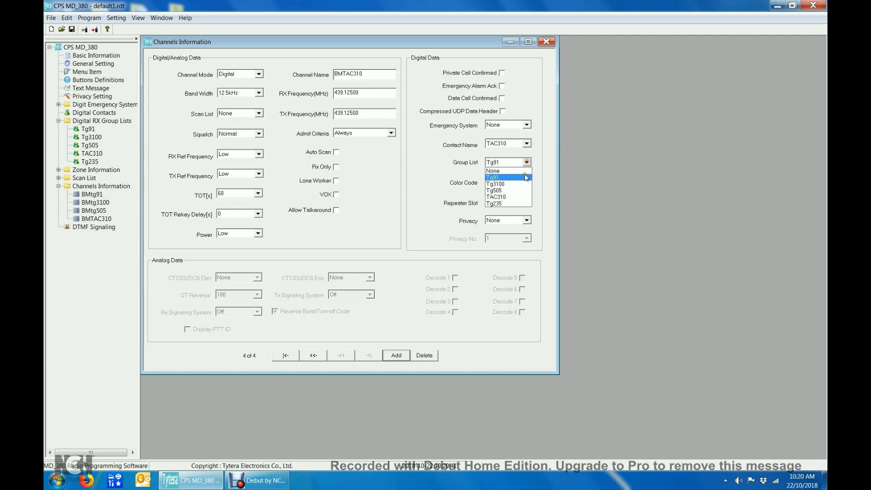
left_click(519, 197)
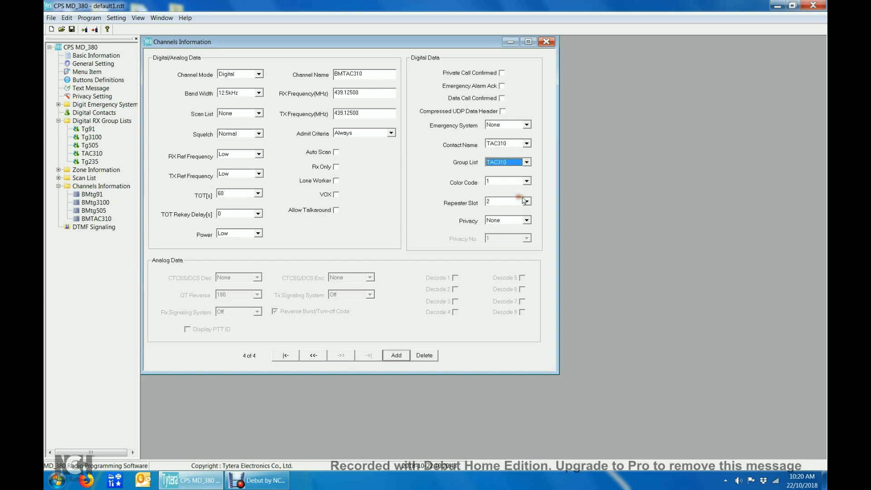
Add a fifth channel and paste the copied BMtg91 settings into it
left_click(396, 355)
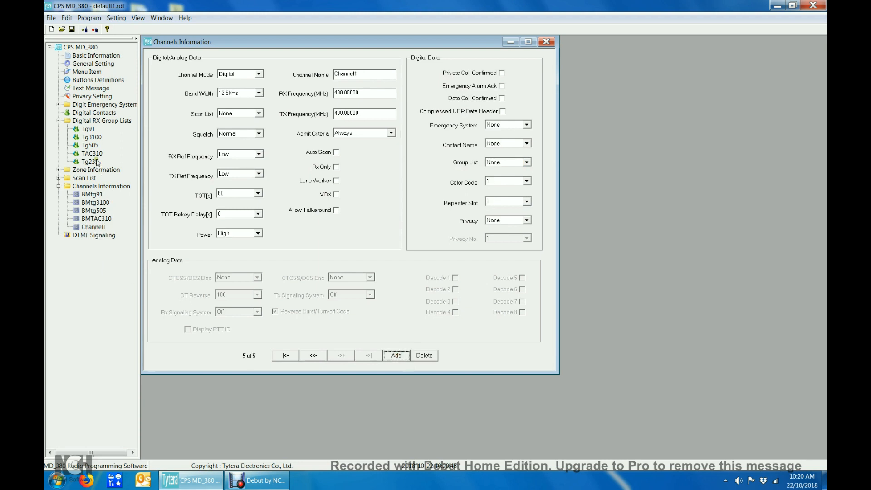
left_click(93, 228)
right_click(92, 230)
left_click(109, 244)
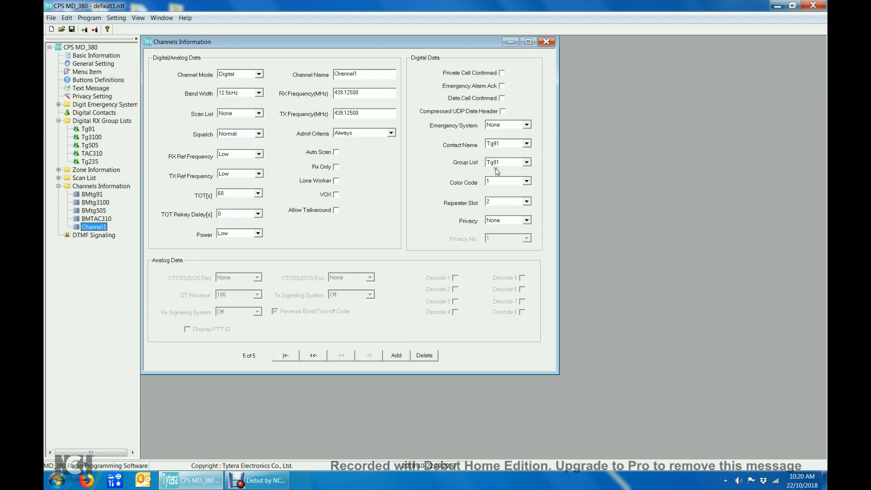
Rename the fifth channel as BMtg235, set both its contact and group list to Tg235, and close the channel settings
double_click(375, 75)
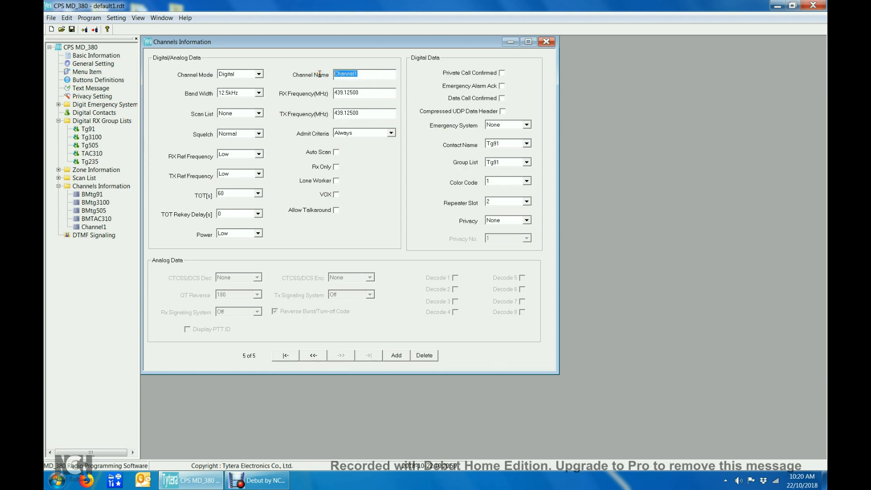
type("BMtg235")
left_click(527, 144)
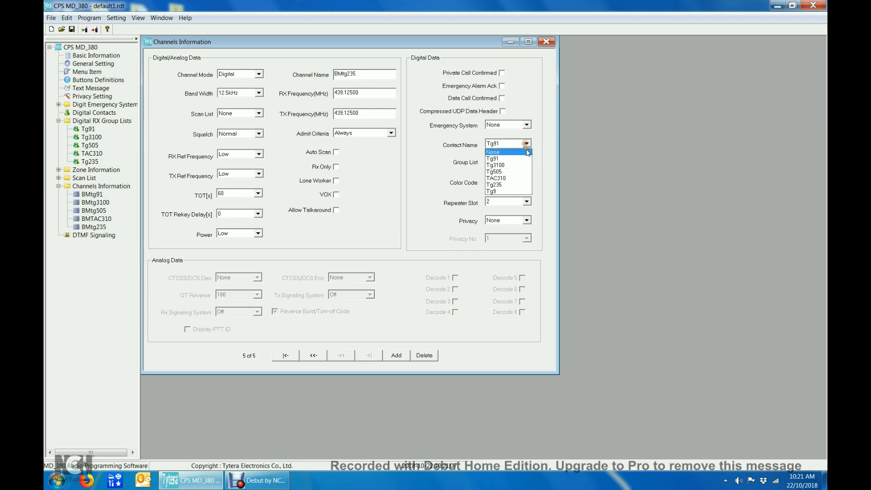
left_click(519, 184)
left_click(526, 163)
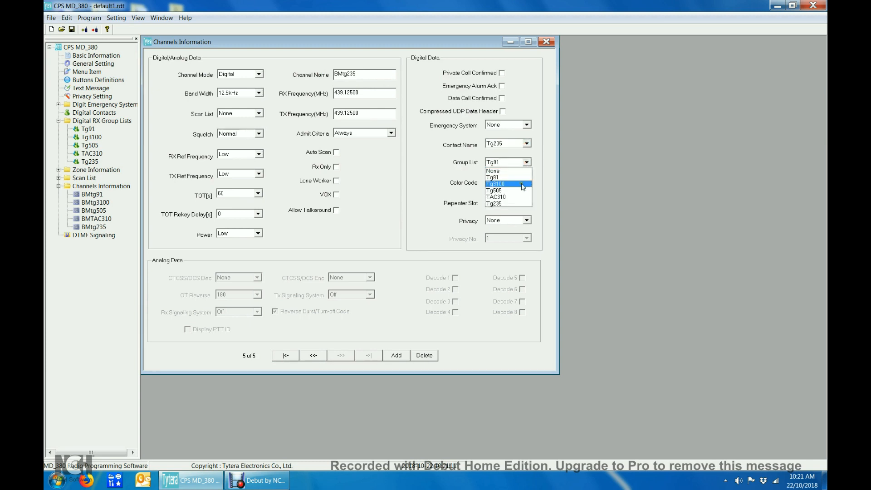
left_click(521, 204)
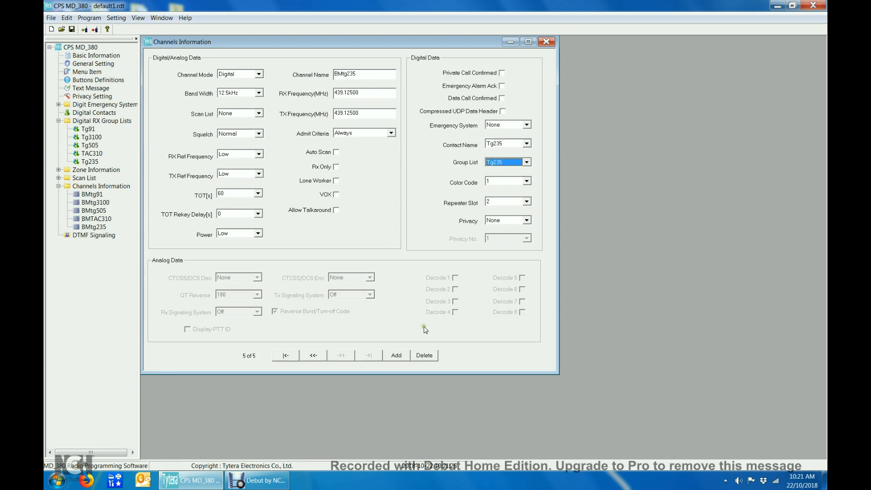
left_click(544, 42)
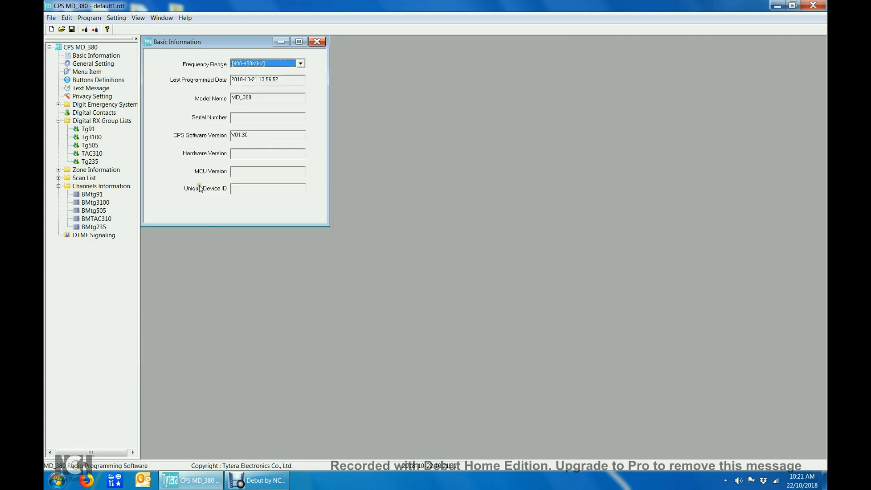
Open Zone1 in the zone information and rename it as Brandmeister
left_click(59, 170)
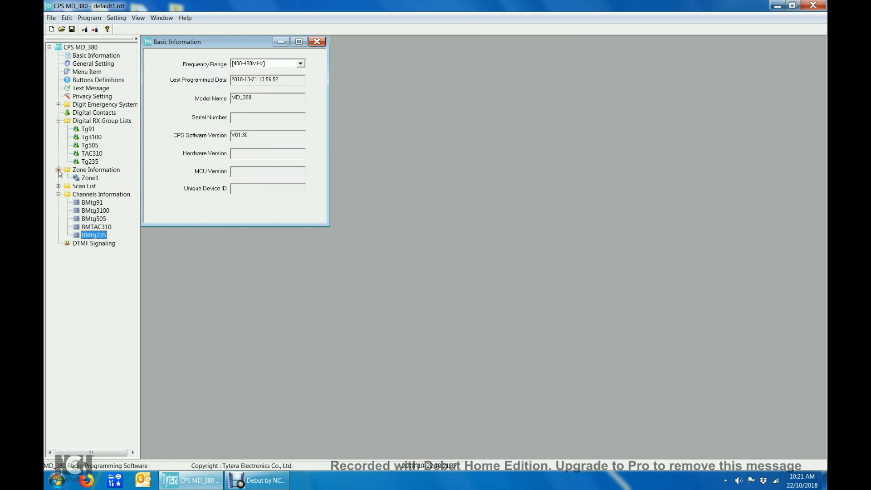
left_click(90, 178)
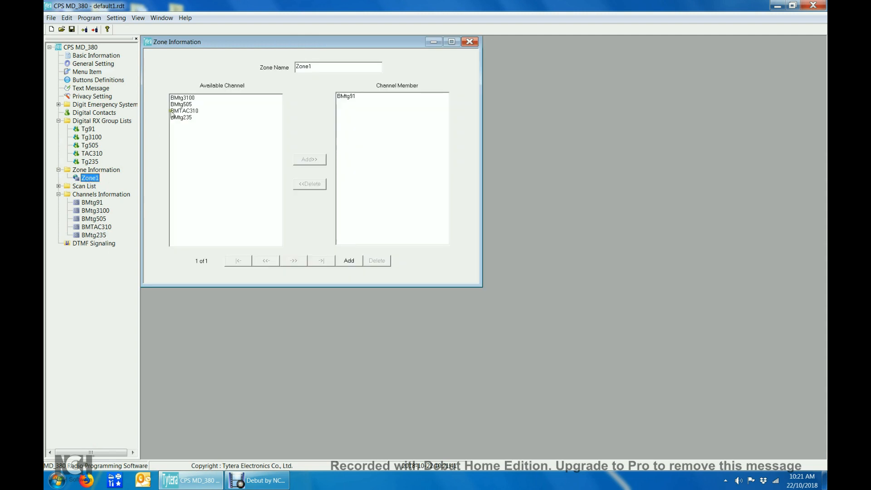
double_click(318, 68)
type("Brandmeister")
Add channels BMtg3100, BMtg505, BMTAC310 and BMtg235 to the Brandmeister zone and close the zone settings
left_click(183, 98)
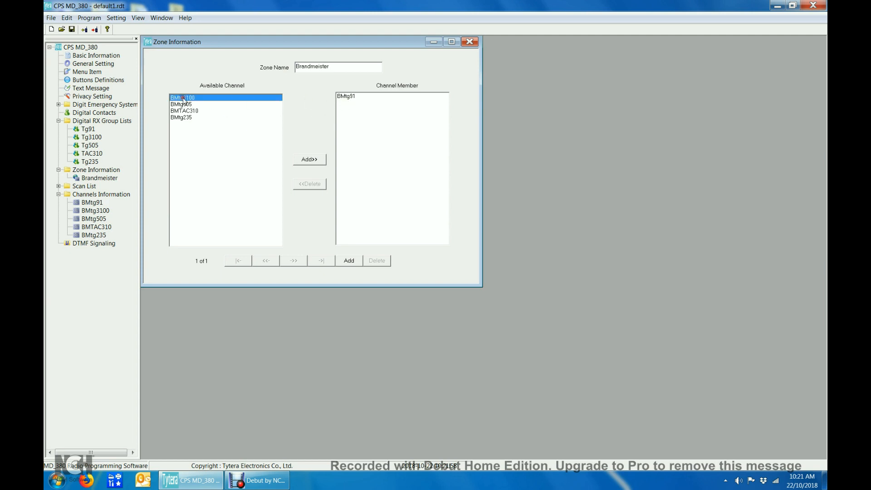
left_click(311, 160)
left_click(311, 160)
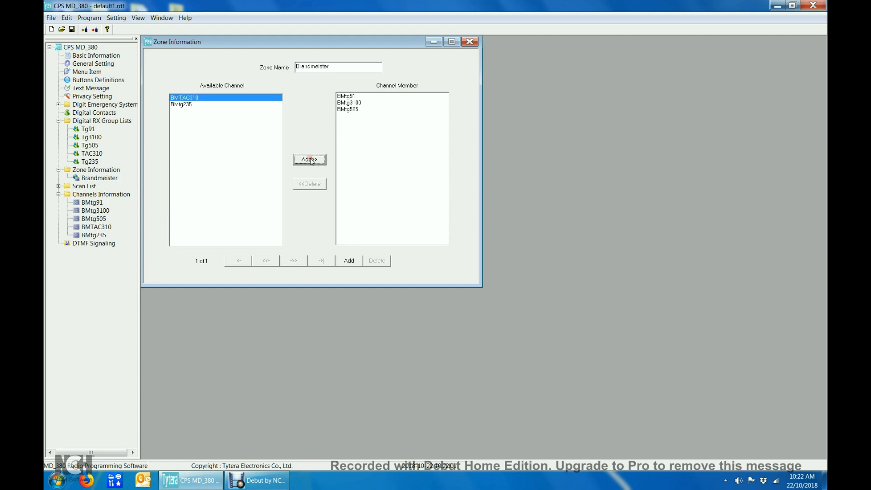
left_click(311, 160)
left_click(311, 160)
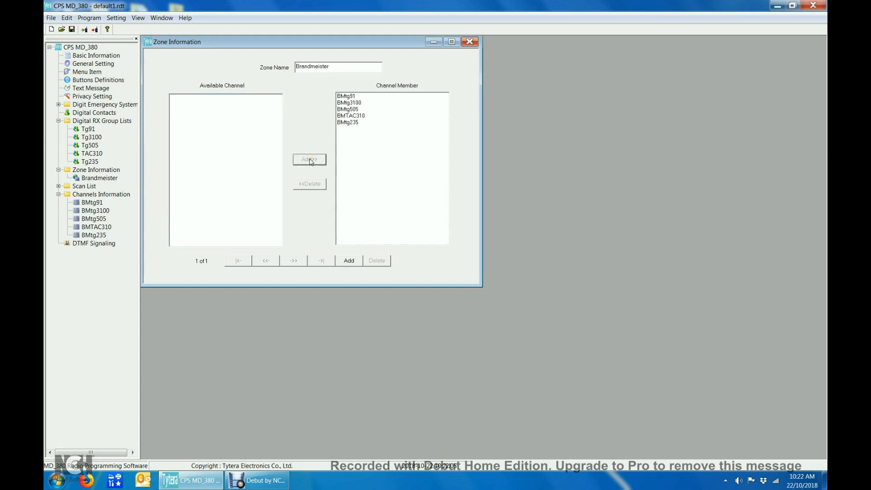
left_click(465, 43)
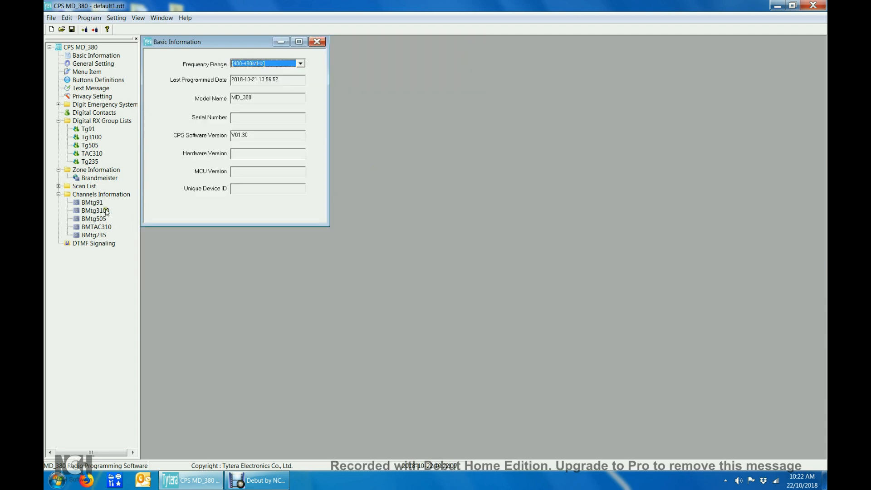
Reopen the Brandmeister zone and review each of its channel members in order
double_click(99, 179)
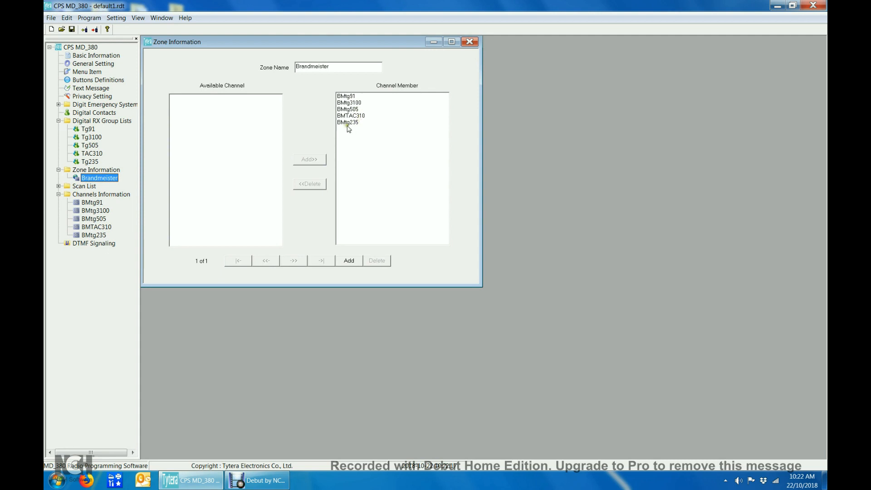
left_click(354, 97)
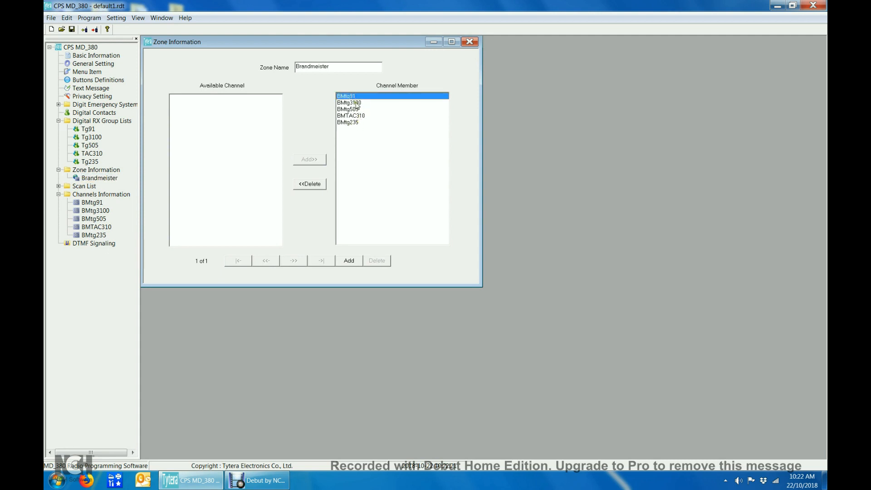
left_click(356, 103)
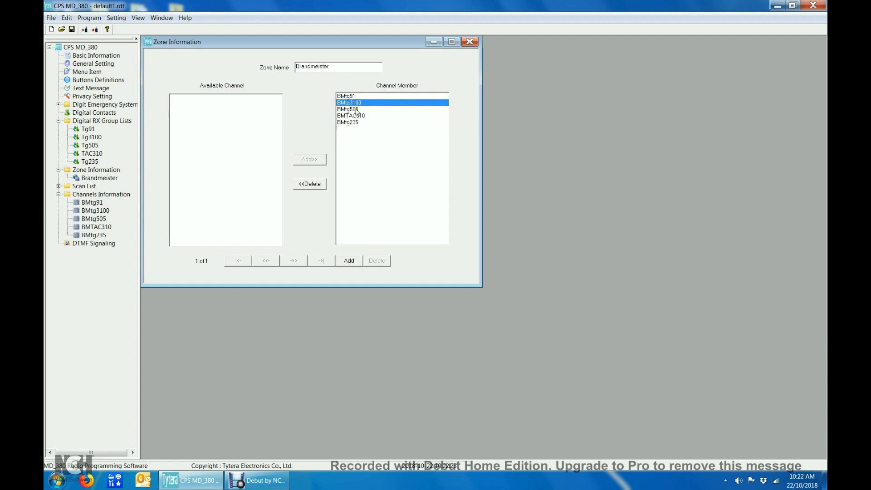
left_click(357, 110)
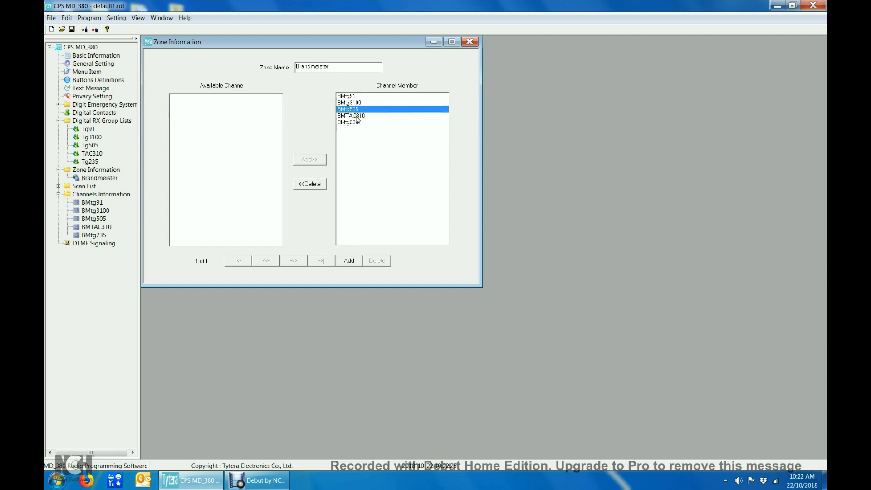
left_click(356, 117)
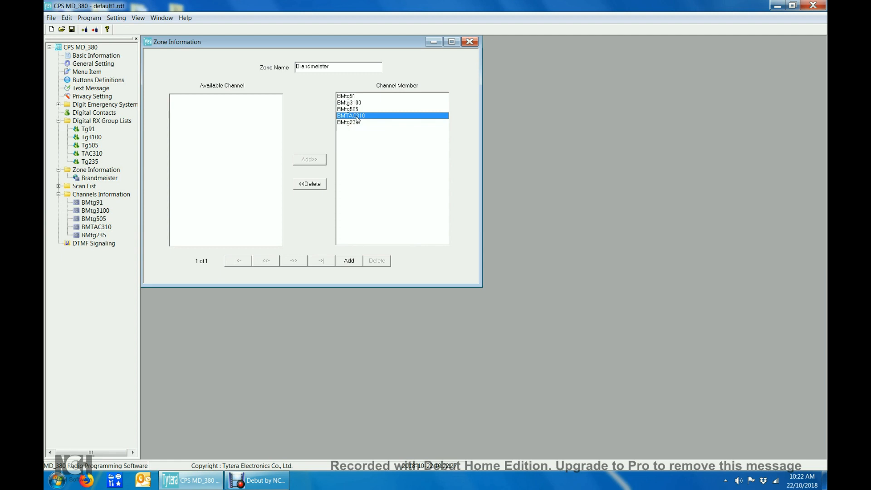
left_click(354, 123)
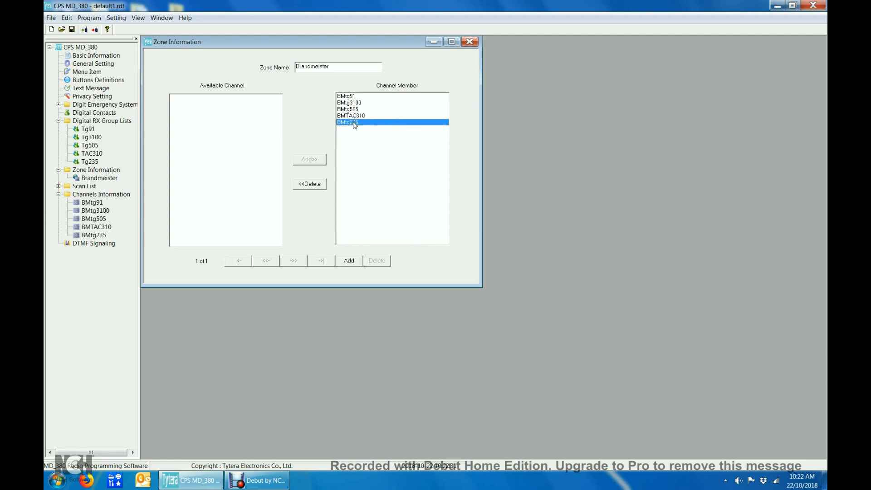
left_click(469, 42)
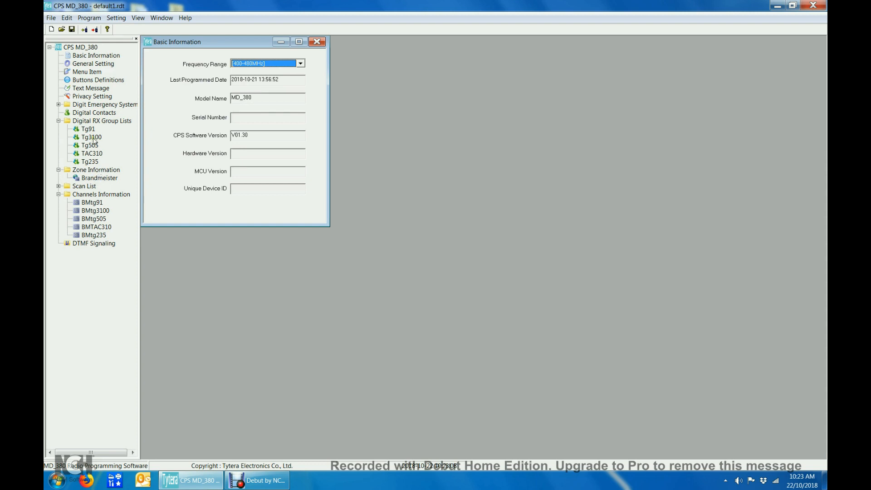
Add a digital contact named Tg3809 with call ID 3809
left_click(89, 113)
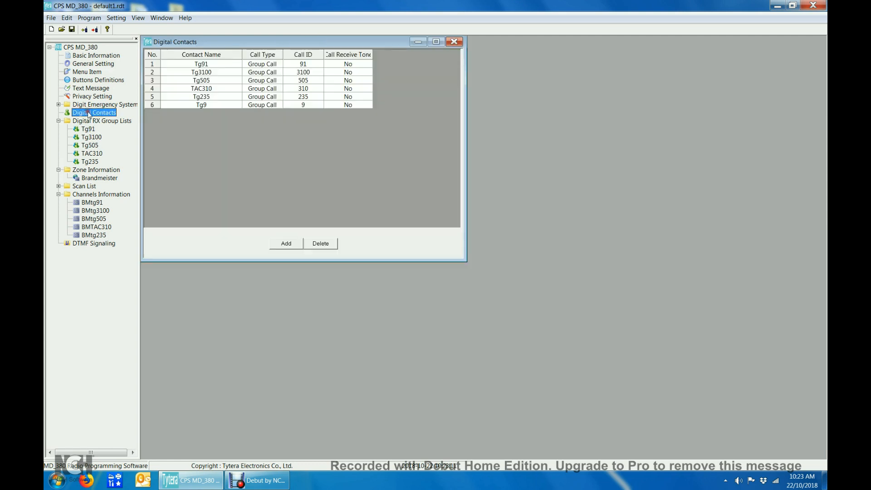
left_click(209, 83)
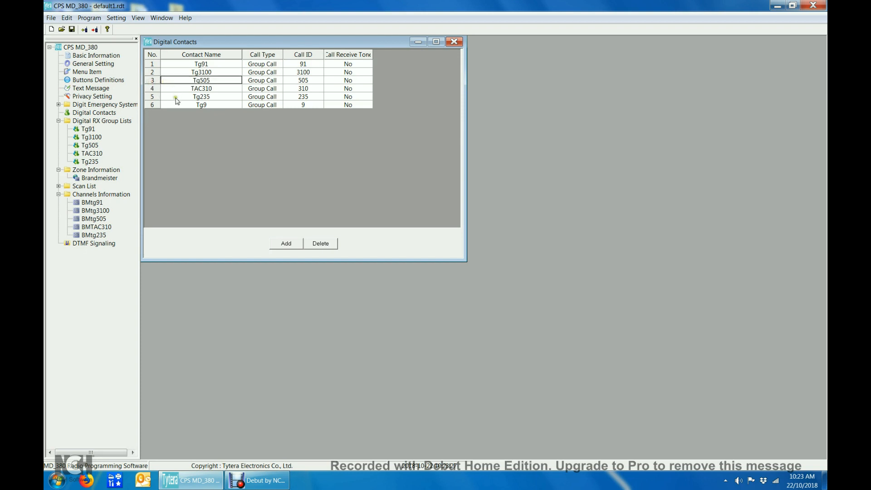
left_click(286, 245)
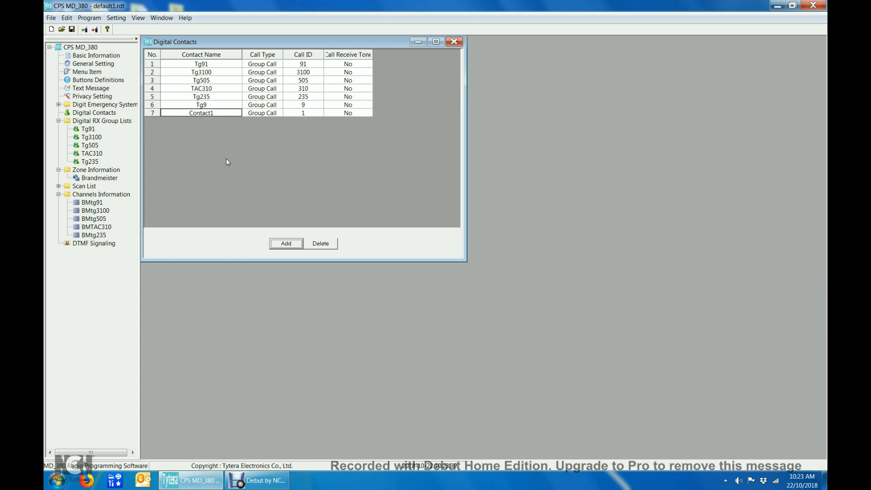
left_click(219, 112)
type("T")
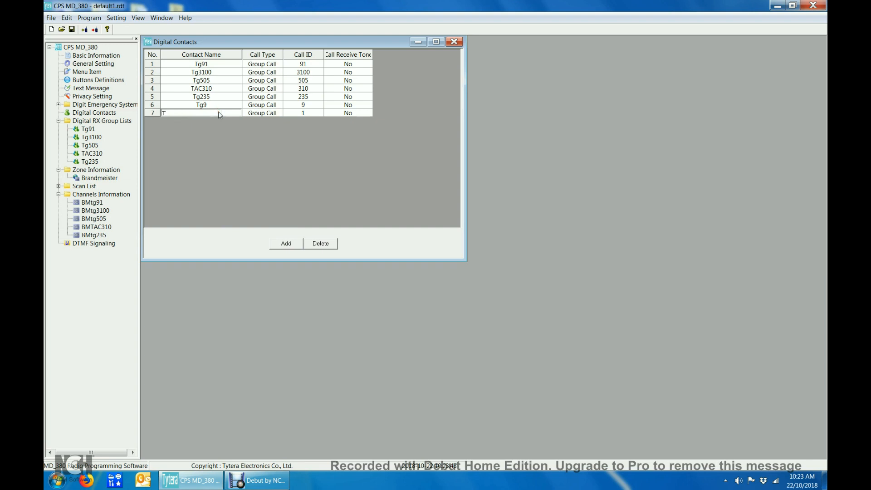
type("g3809")
left_click(309, 113)
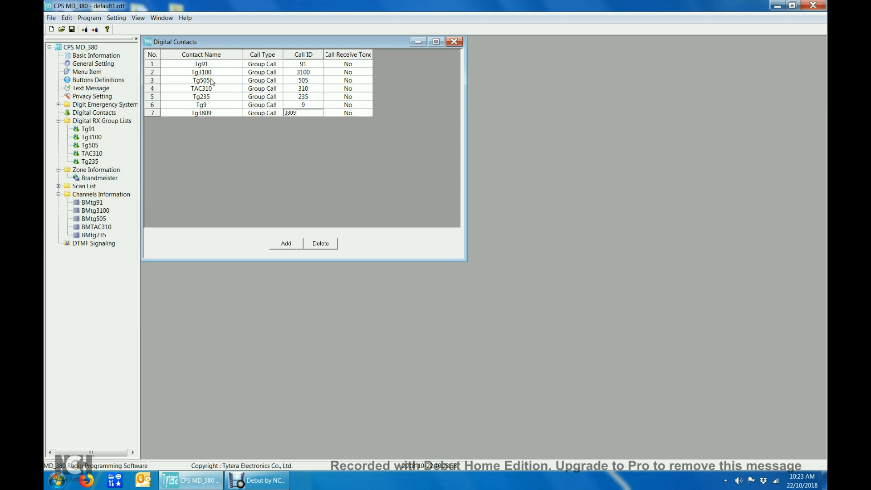
left_click(149, 82)
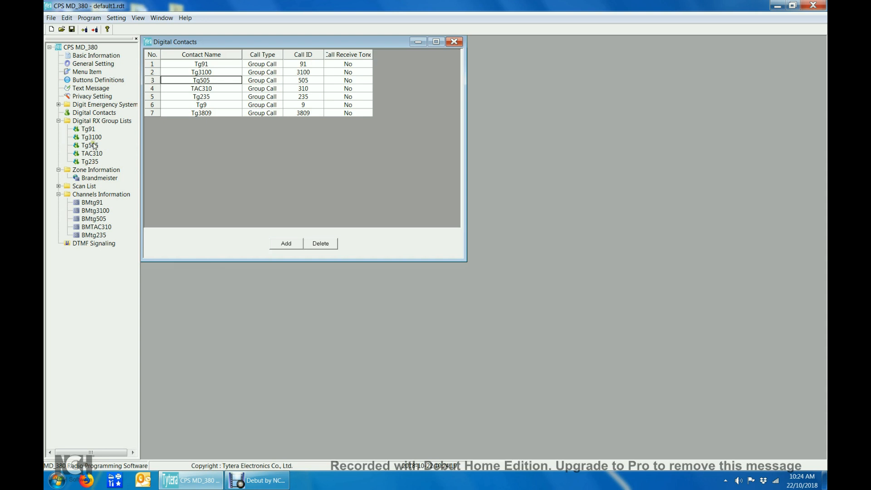
Close the digital contacts table and add a new digital RX group list
left_click(91, 121)
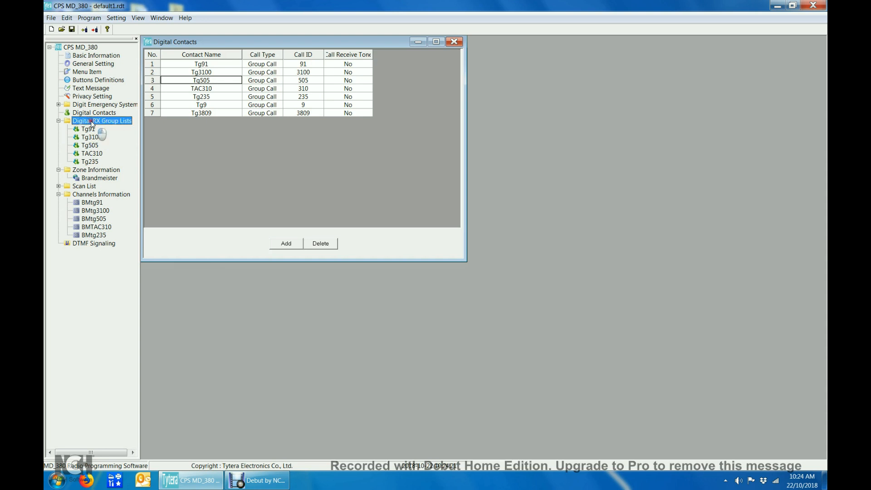
double_click(92, 121)
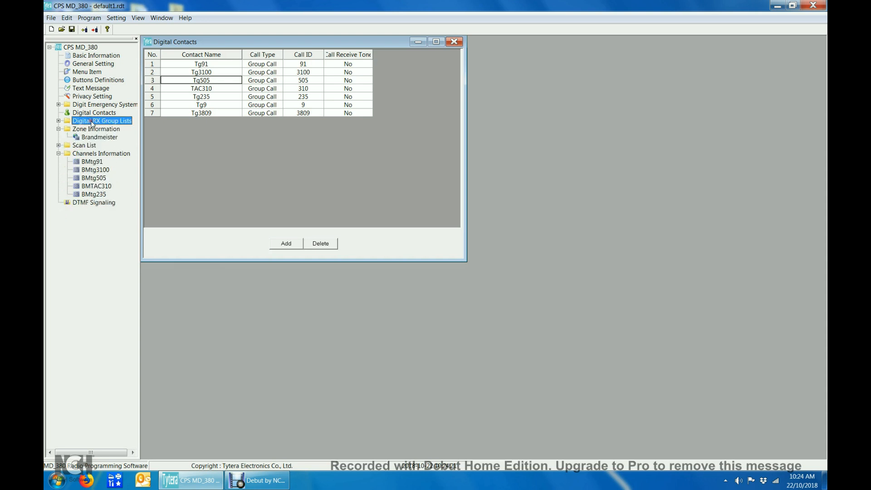
left_click(59, 121)
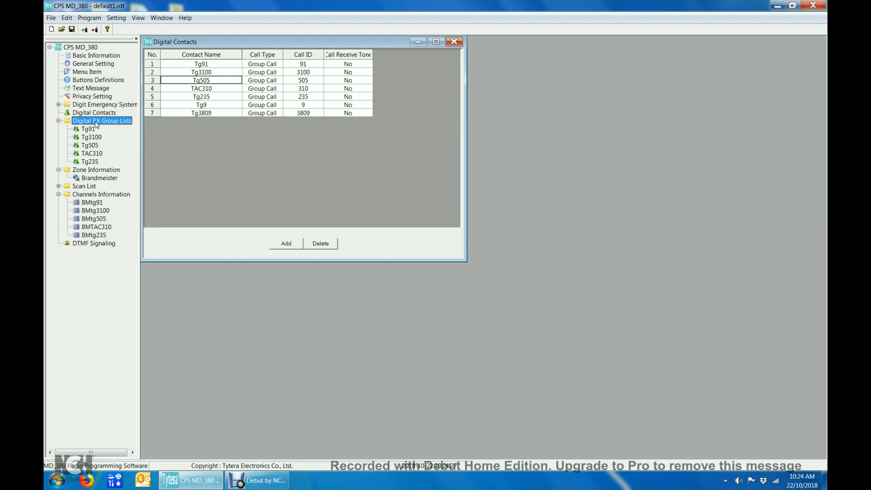
left_click(455, 42)
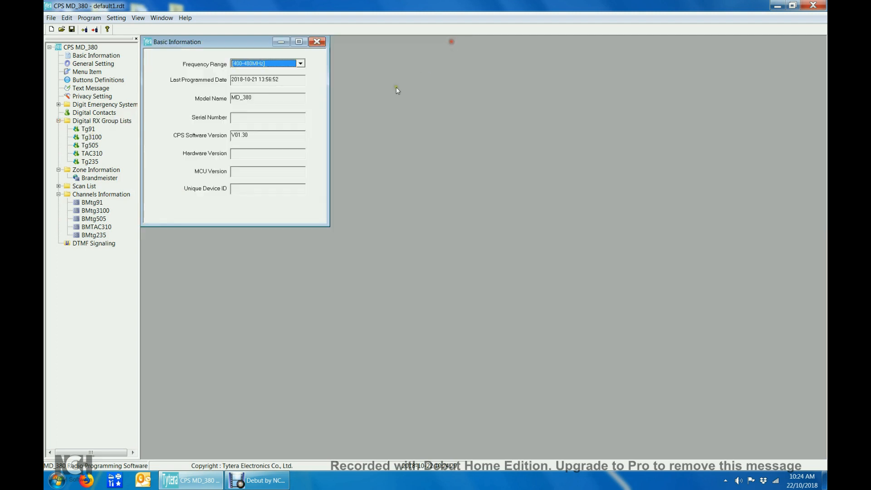
right_click(91, 122)
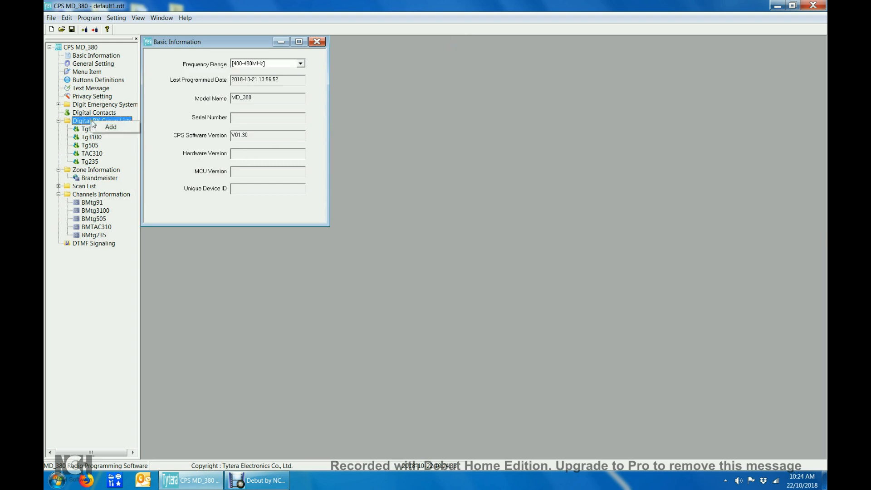
left_click(109, 128)
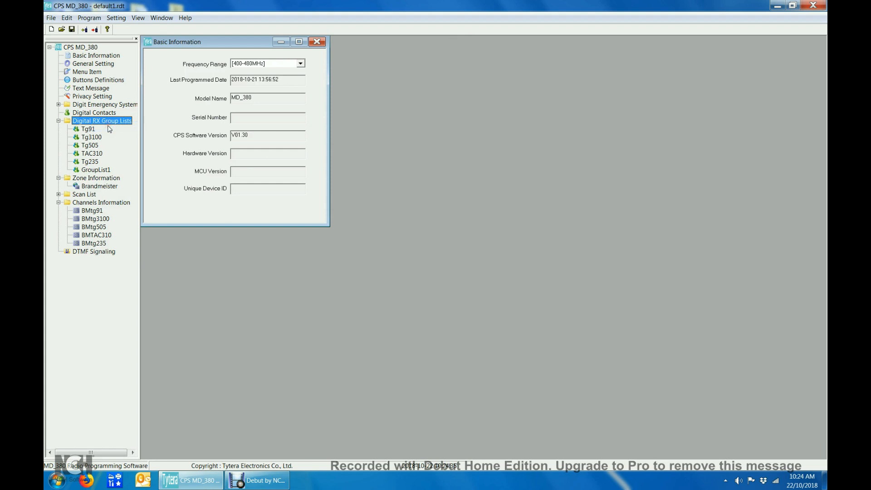
Rename the new RX group list as Tg3809, add contact Tg3809 as its member, and close the list settings
left_click(96, 170)
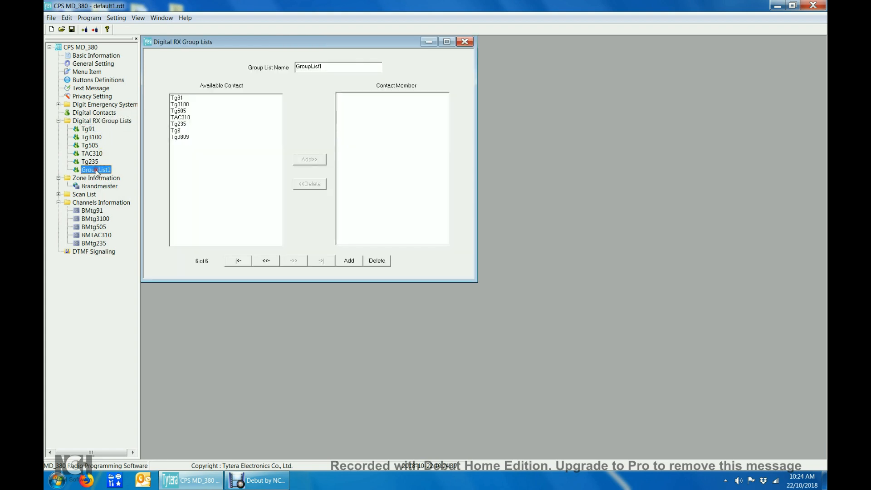
double_click(339, 68)
type("Tg3809")
left_click(186, 137)
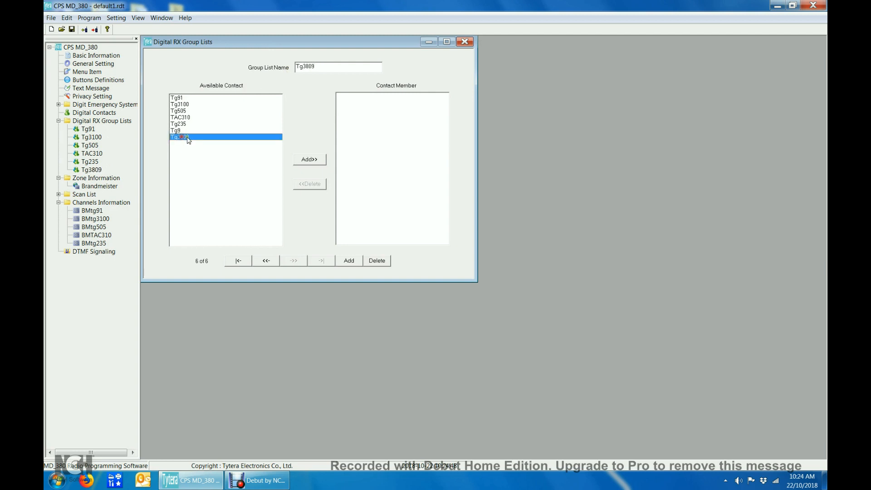
left_click(298, 158)
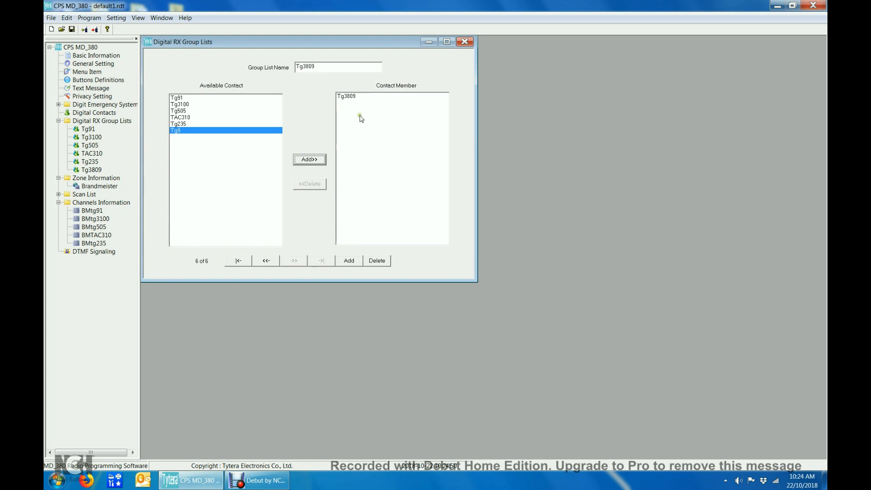
left_click(463, 42)
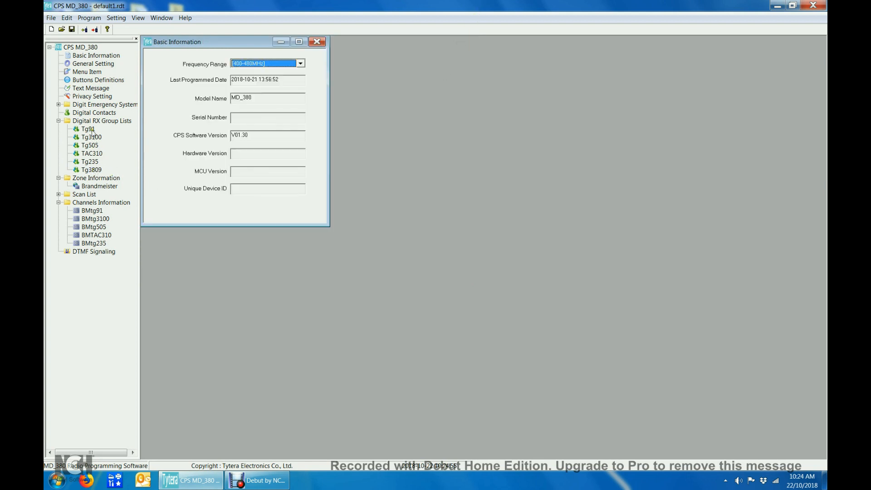
Add a sixth channel to the channels information and open its settings
left_click(88, 113)
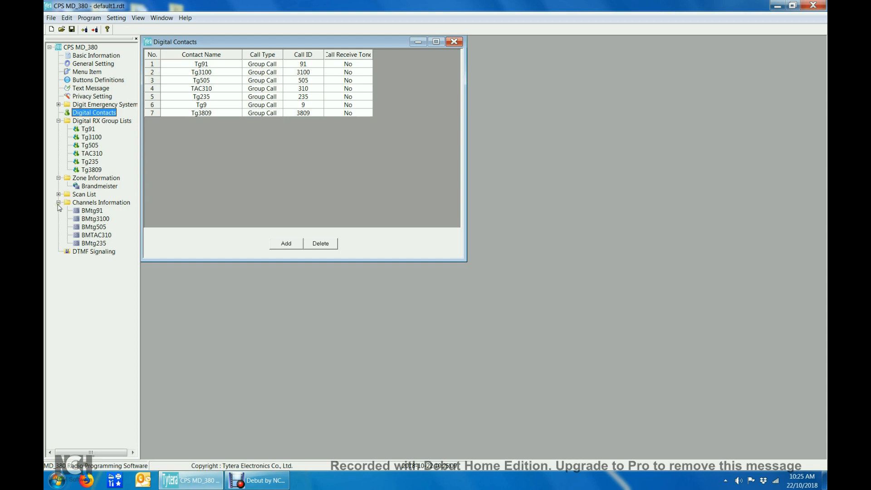
double_click(90, 203)
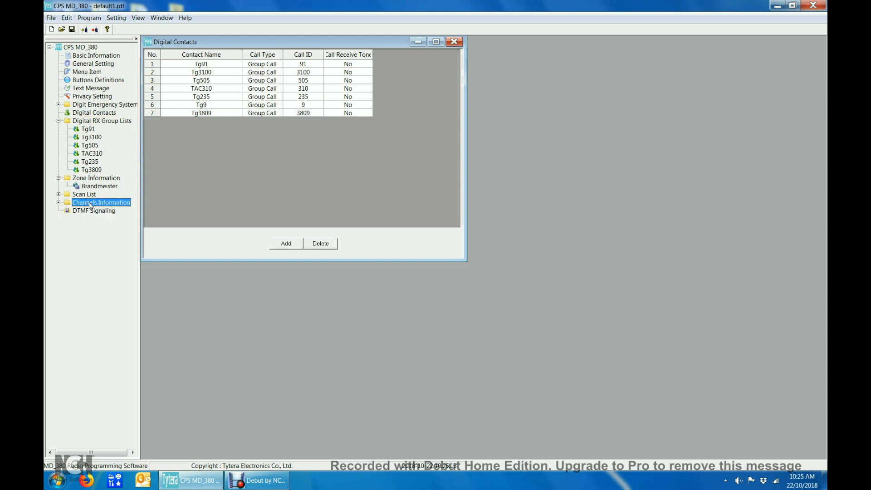
left_click(58, 203)
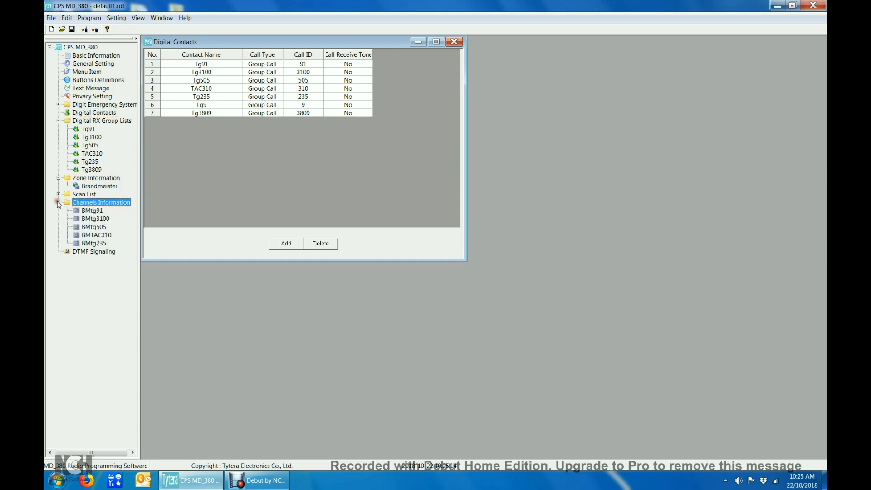
right_click(95, 205)
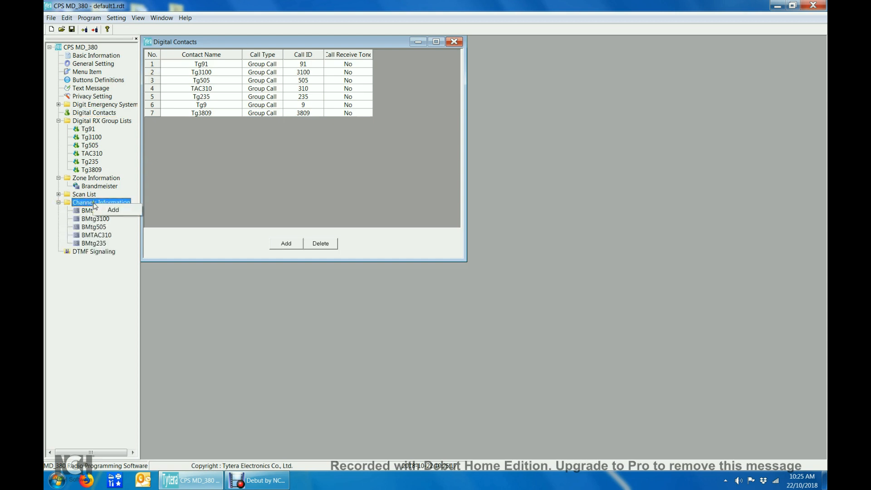
left_click(111, 210)
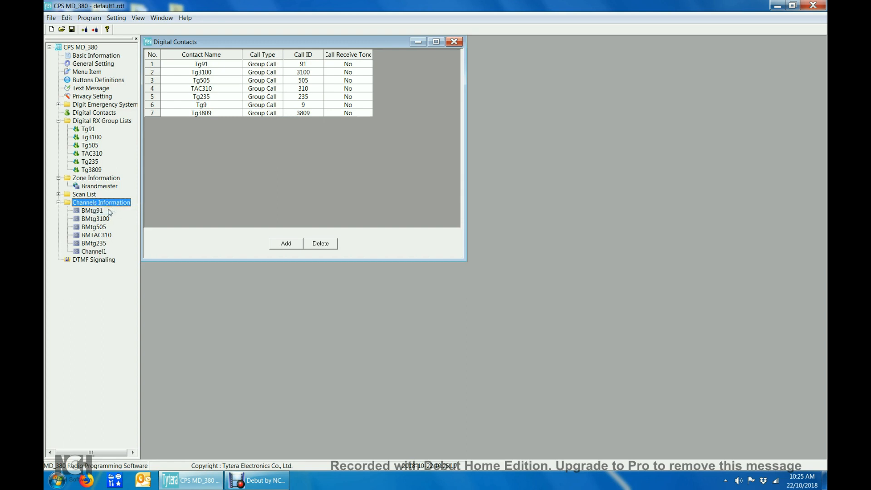
double_click(94, 252)
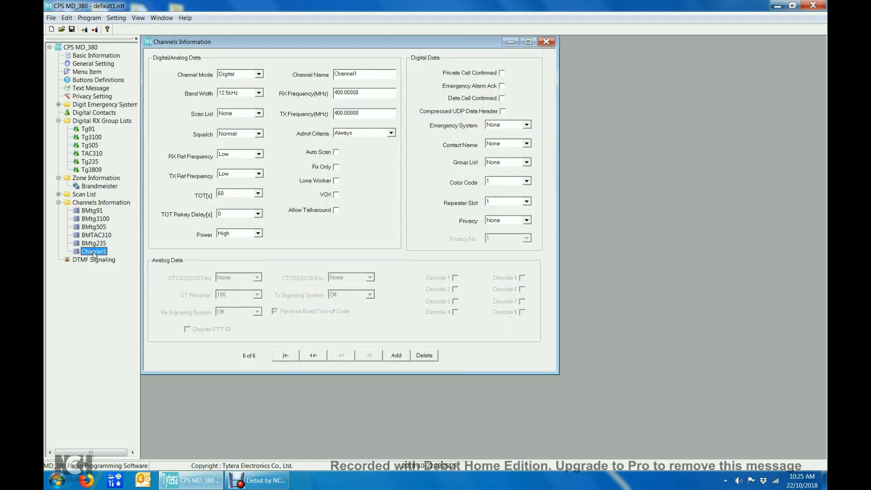
Copy the settings of channel BMtg235 onto the new sixth channel
double_click(94, 245)
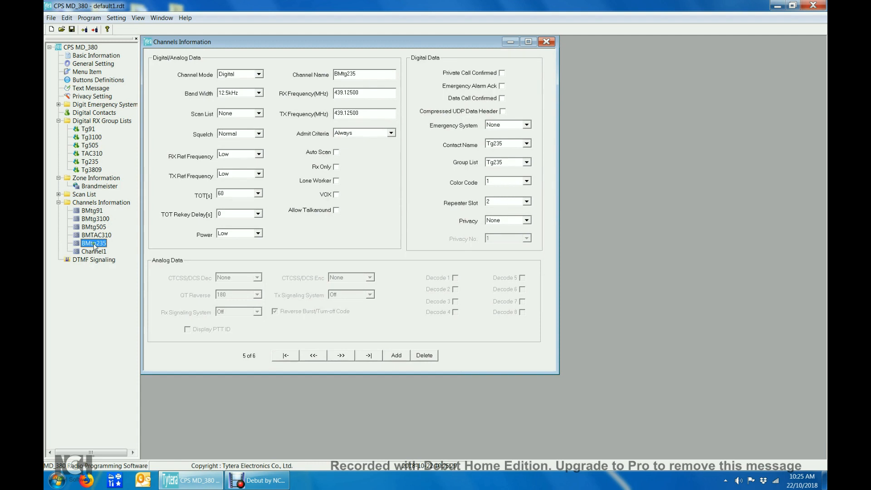
right_click(94, 245)
left_click(109, 249)
double_click(101, 250)
right_click(95, 252)
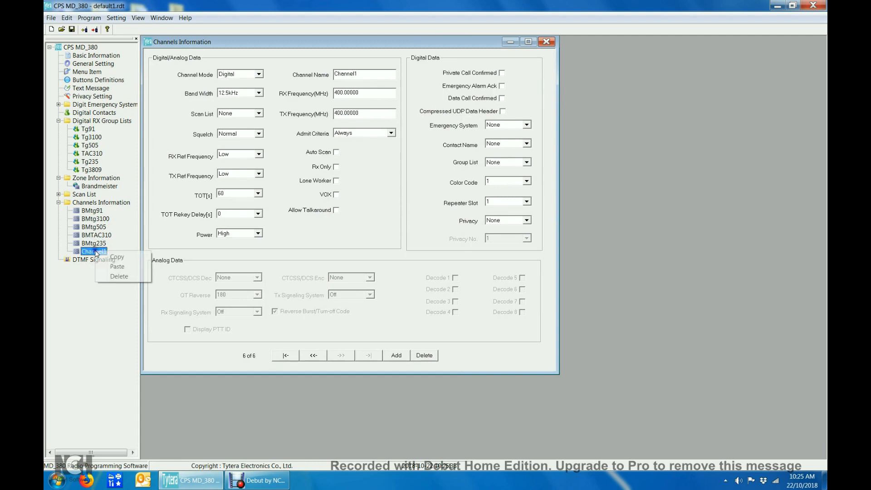
left_click(117, 266)
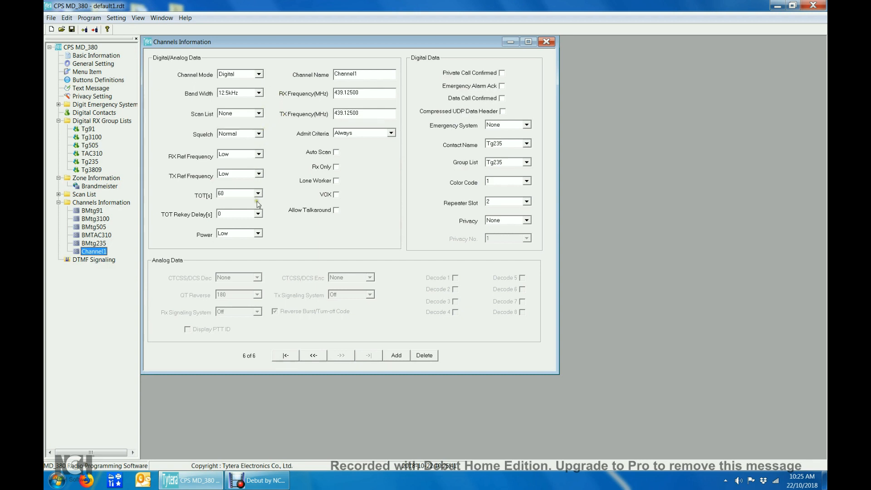
Set the new channel's power to High and rename the channel as VK4RNX505
left_click(258, 233)
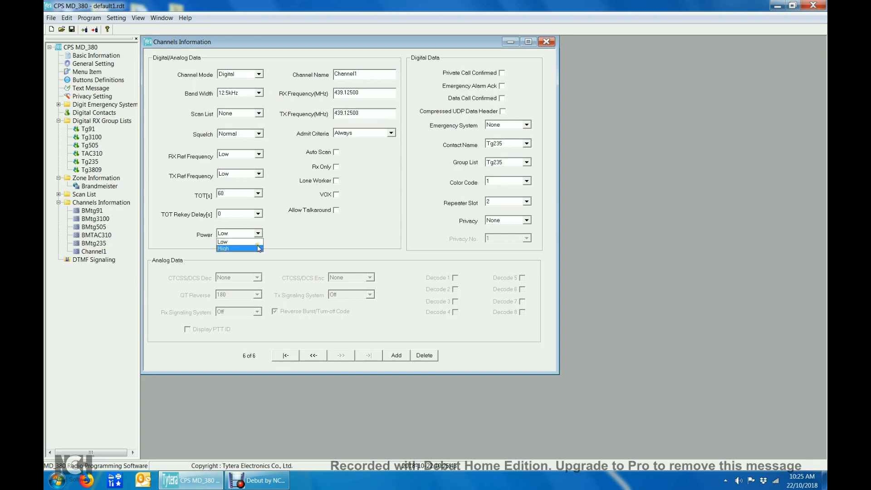
left_click(260, 249)
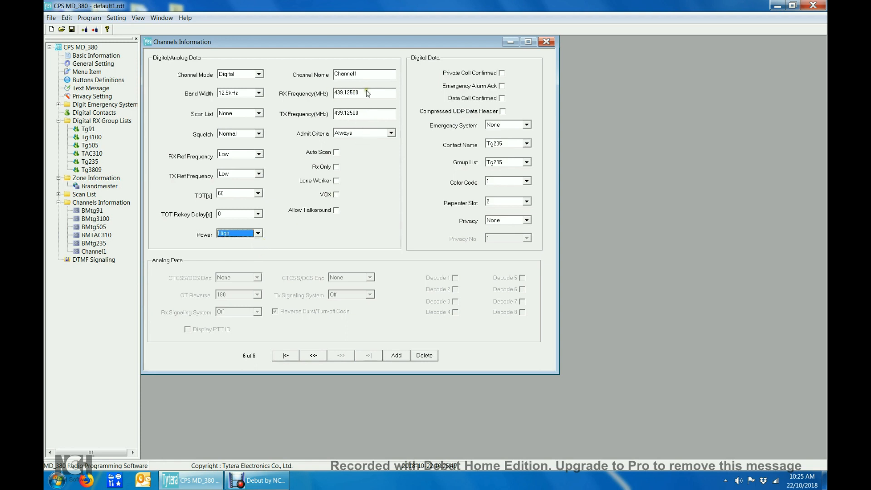
left_click_drag(368, 74, 325, 75)
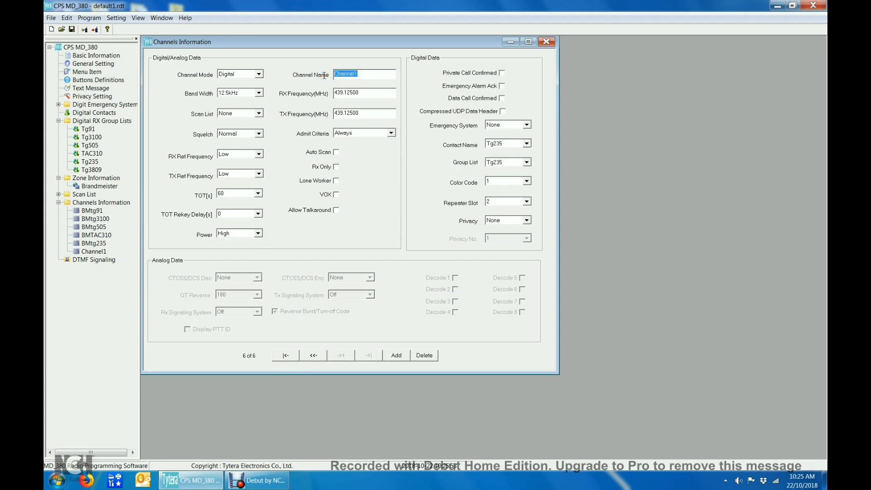
type("VK4R")
type("NX505")
Set the VK4RNX505 channel's RX frequency to 438.50000 MHz and its TX frequency to 431.50000 MHz
double_click(363, 93)
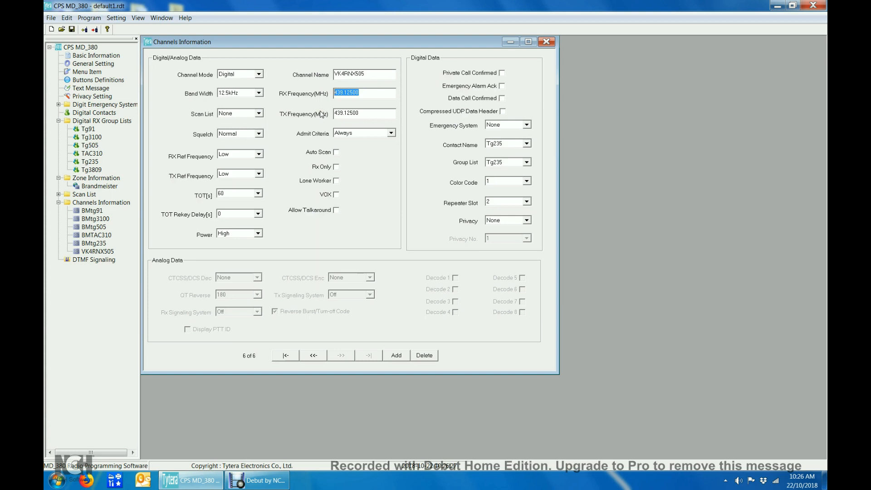
type("4385")
left_click(365, 113)
left_click_drag(374, 114, 326, 116)
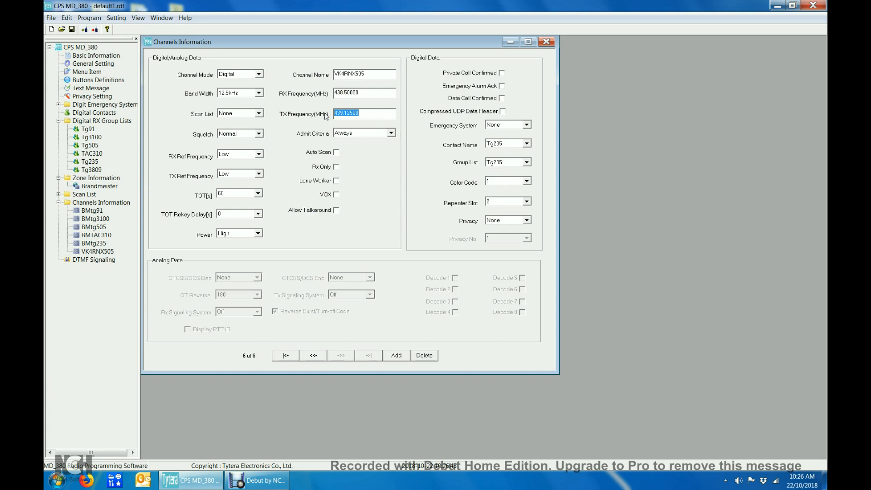
type("431.50000")
Set the VK4RNX505 channel's contact name and group list to Tg505, keeping color code 1
left_click(526, 144)
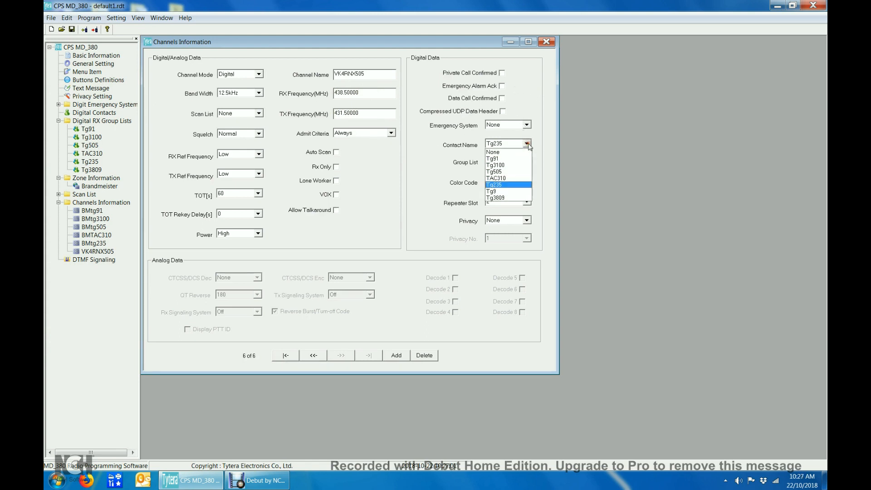
left_click(510, 172)
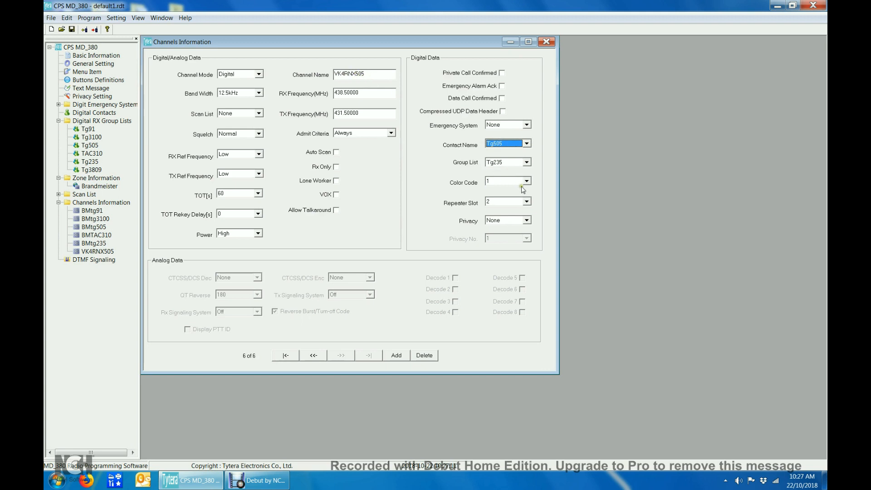
left_click(526, 162)
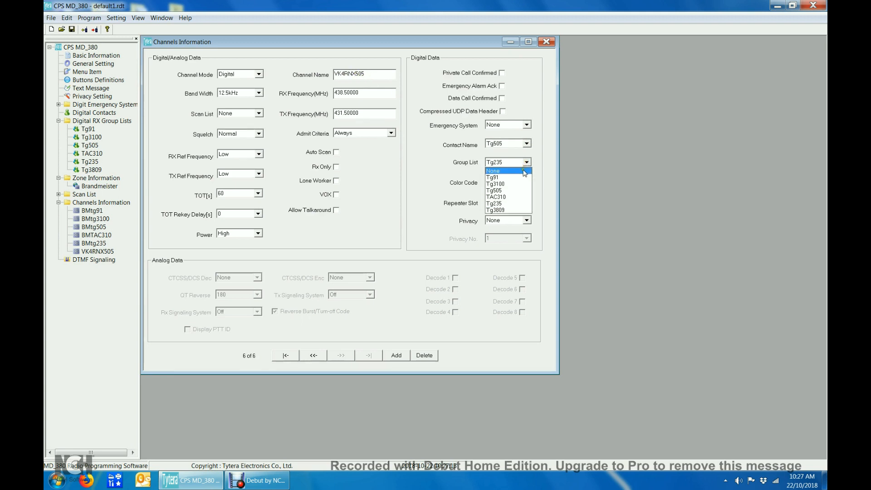
left_click(517, 190)
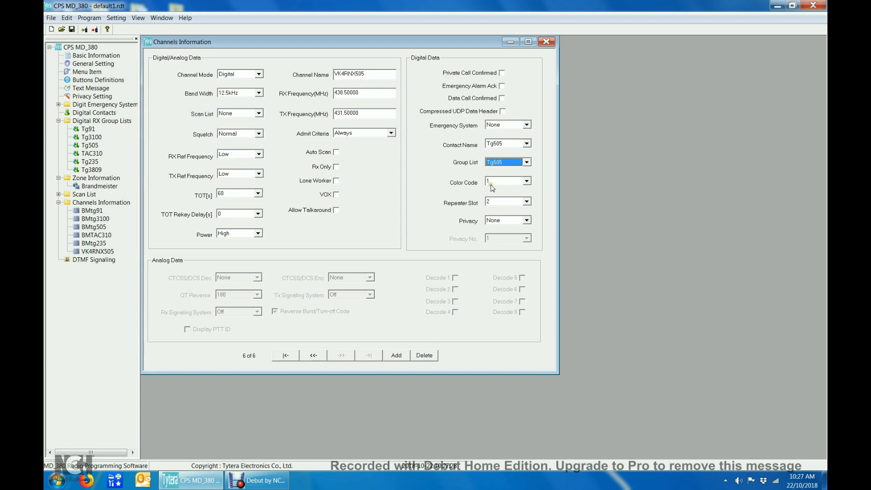
left_click(526, 181)
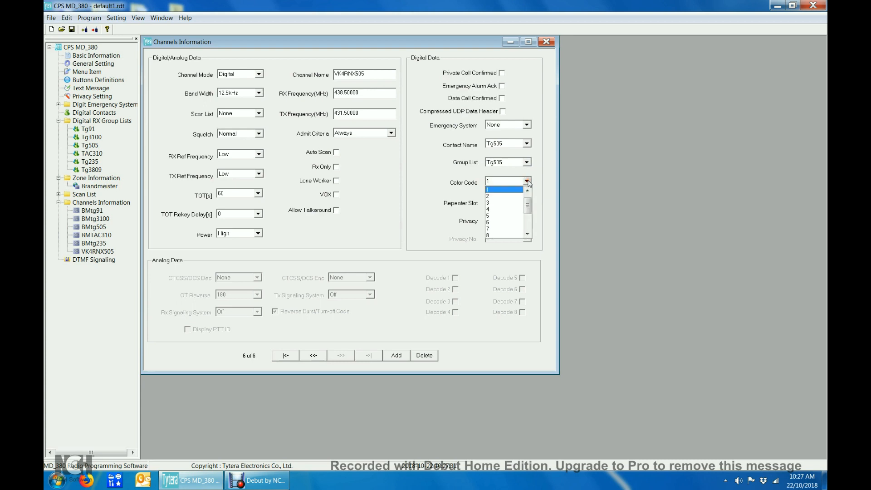
left_click(526, 182)
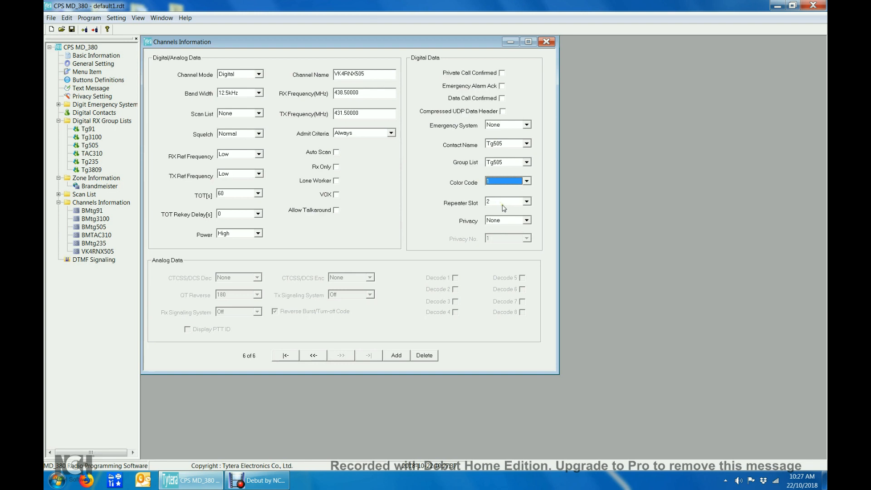
Add a seventh channel and copy the settings of channel VK4RNX505 onto it
left_click(397, 357)
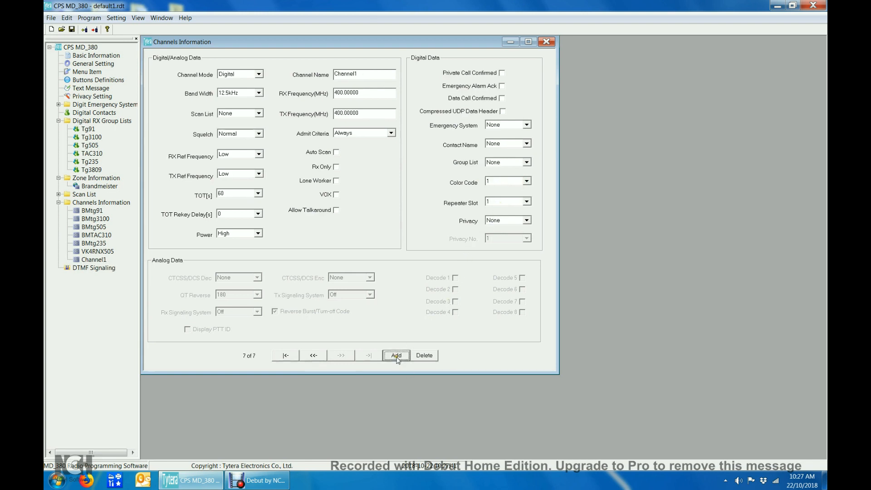
left_click(86, 251)
right_click(87, 252)
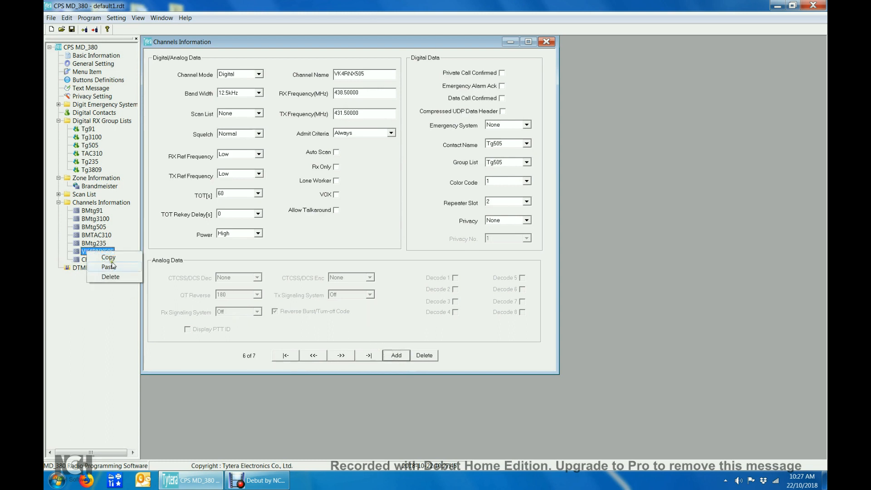
left_click(100, 262)
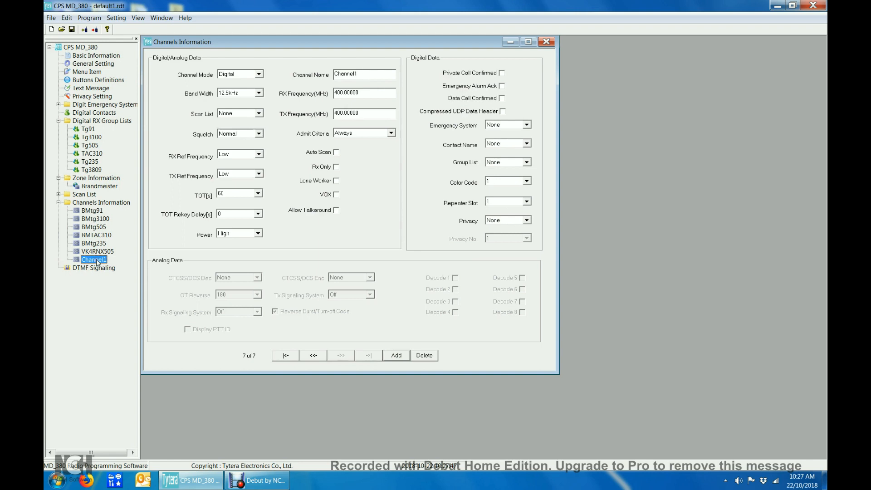
right_click(97, 262)
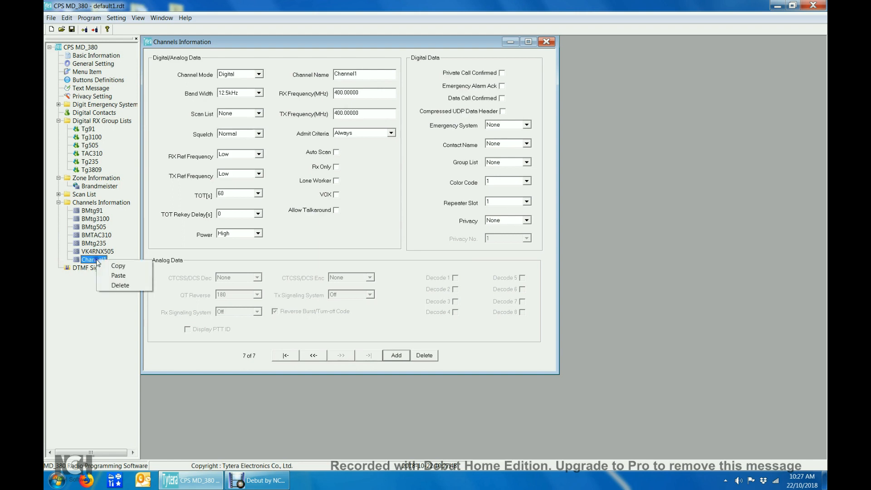
left_click(117, 281)
Rename the seventh channel as VK4RNX3809
double_click(362, 74)
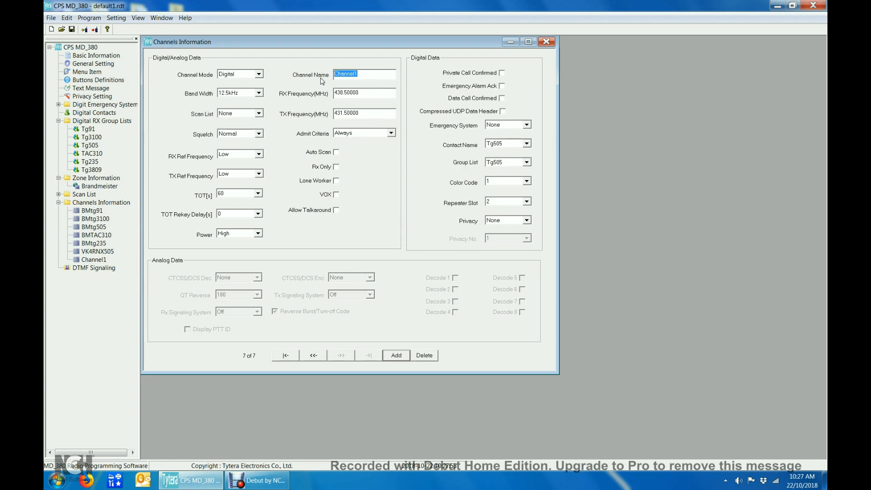
type("VK4RN")
type("X")
type("3809")
Set the VK4RNX3809 channel's contact name and group list to Tg3809 and its repeater slot to 1
left_click(526, 143)
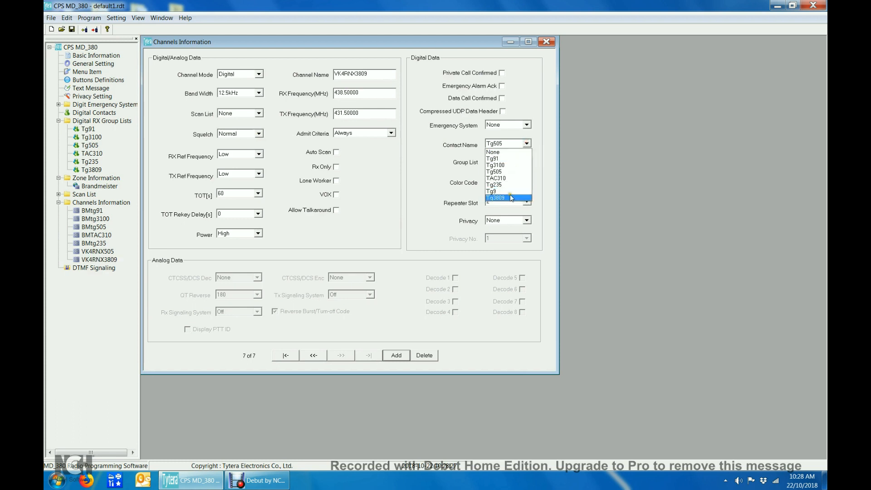
left_click(511, 198)
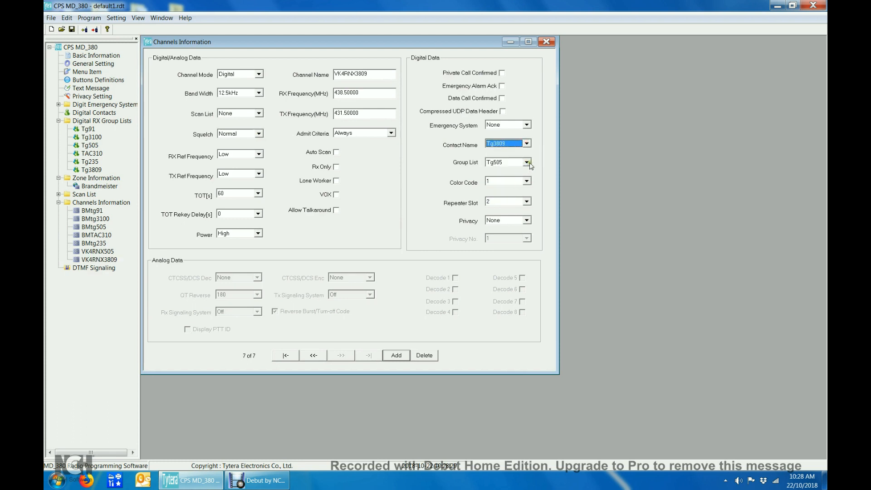
left_click(527, 163)
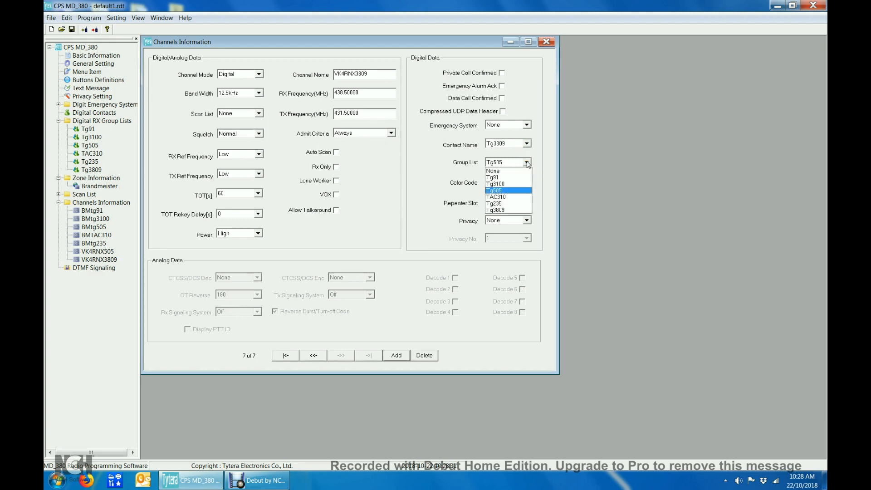
left_click(505, 210)
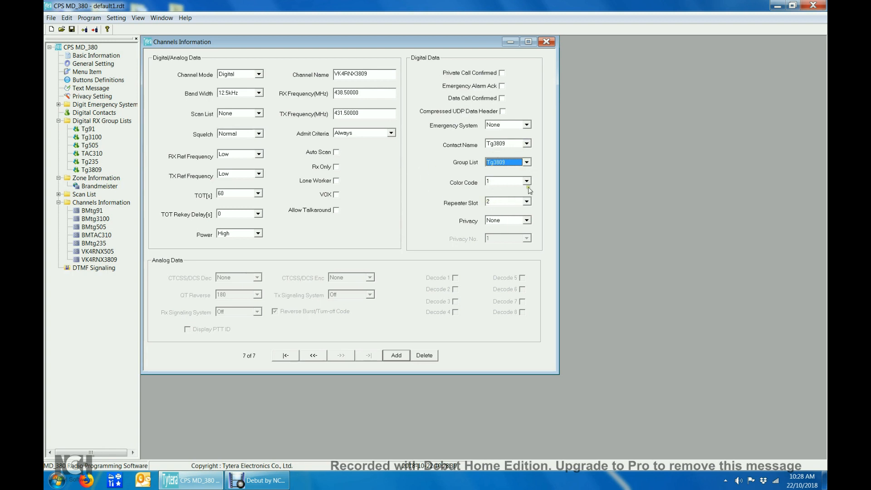
left_click(527, 201)
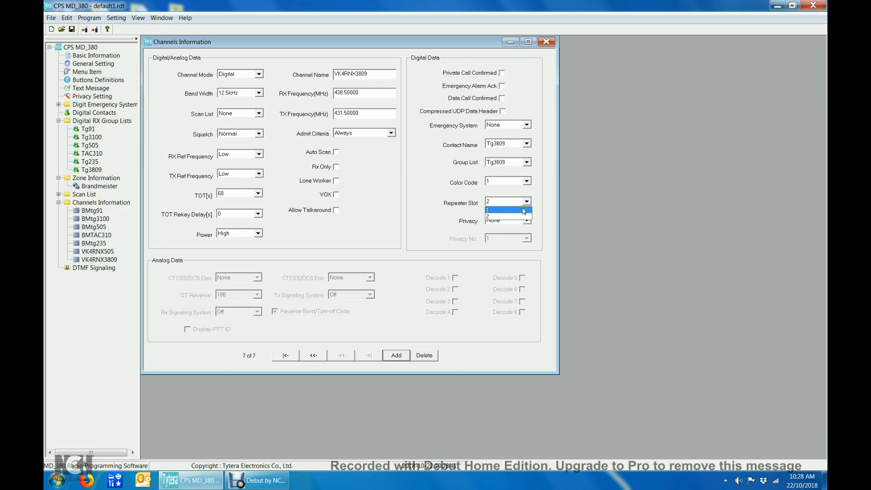
left_click(524, 208)
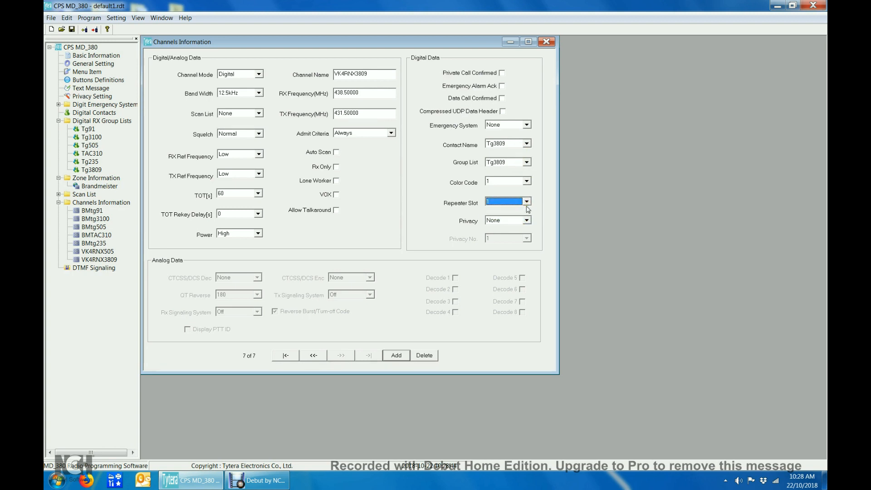
left_click(547, 42)
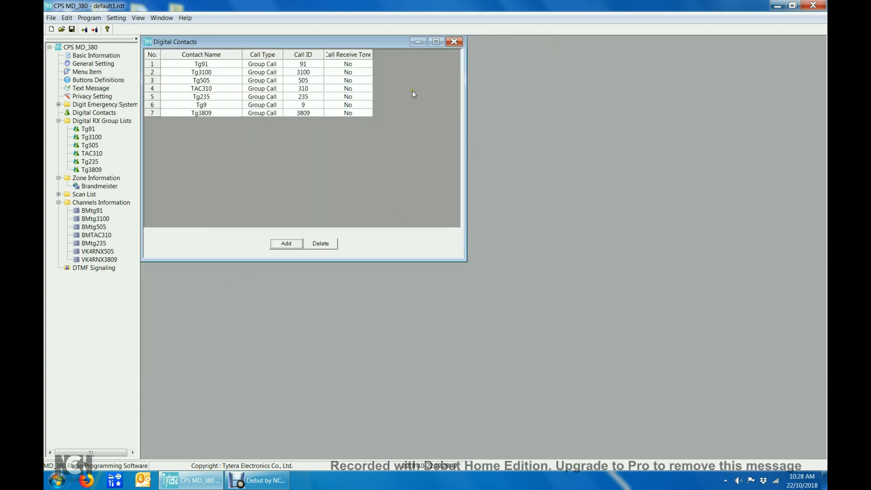
left_click(449, 44)
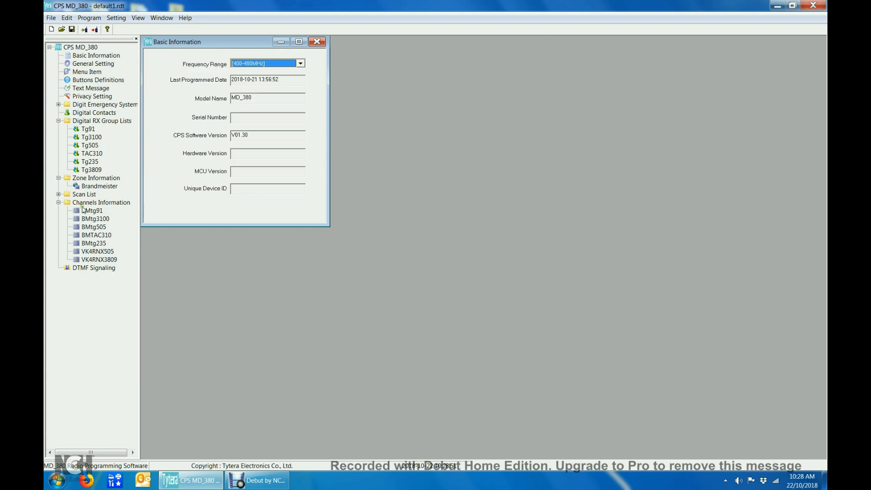
Add a second zone to the zone information and name it Vk4RNX
left_click(87, 180)
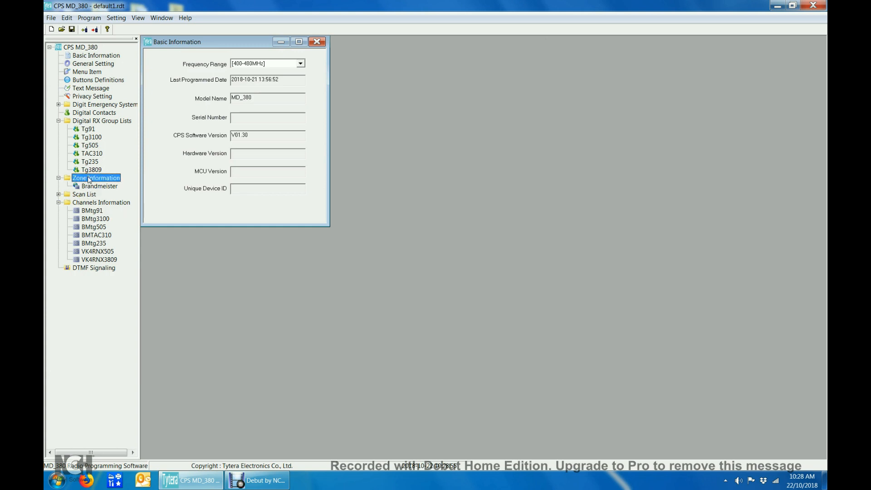
right_click(89, 180)
left_click(104, 185)
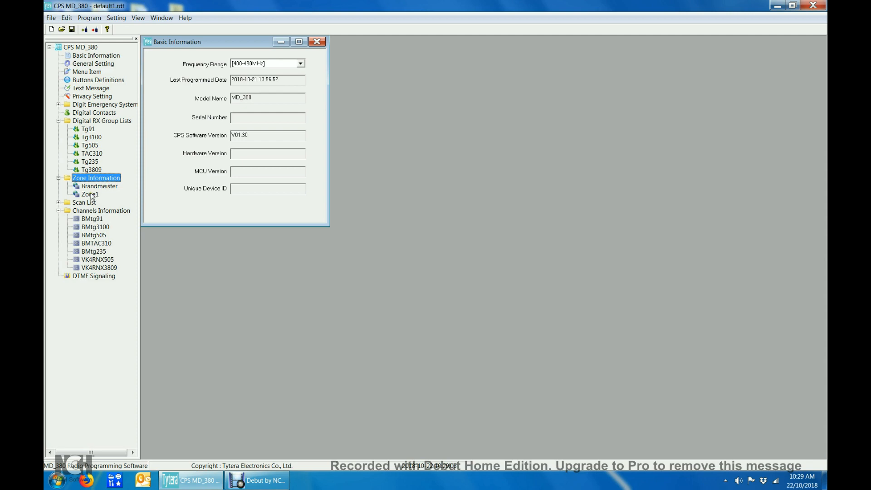
left_click(89, 194)
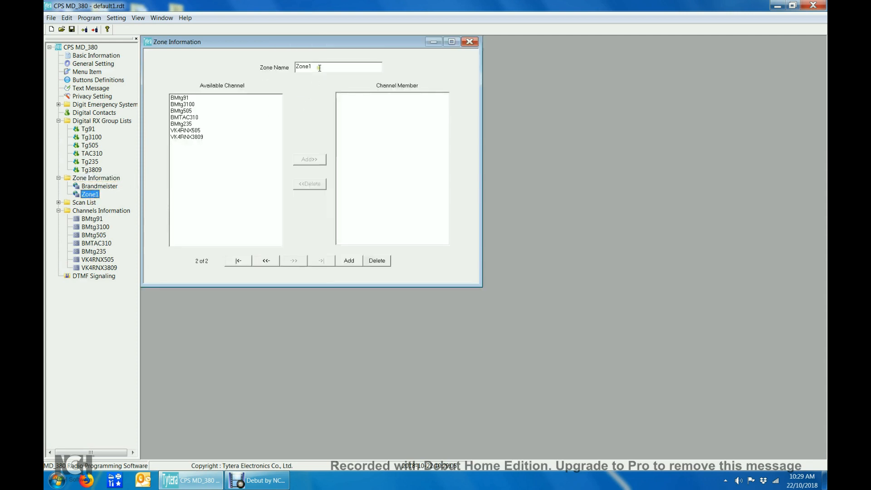
left_click_drag(323, 69, 291, 69)
type("M")
Add the channels BMtg505 and VK4RNX3809 as members of the Vk4RNX zone
left_click(182, 110)
left_click(312, 161)
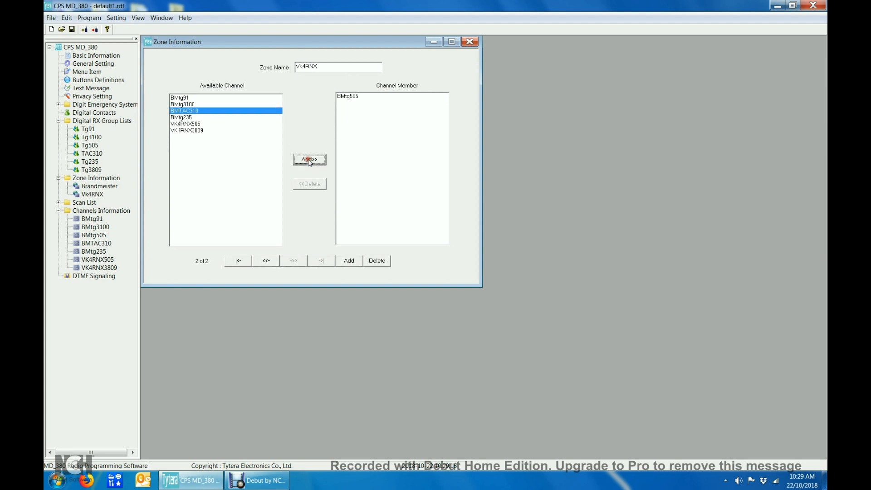
left_click(189, 132)
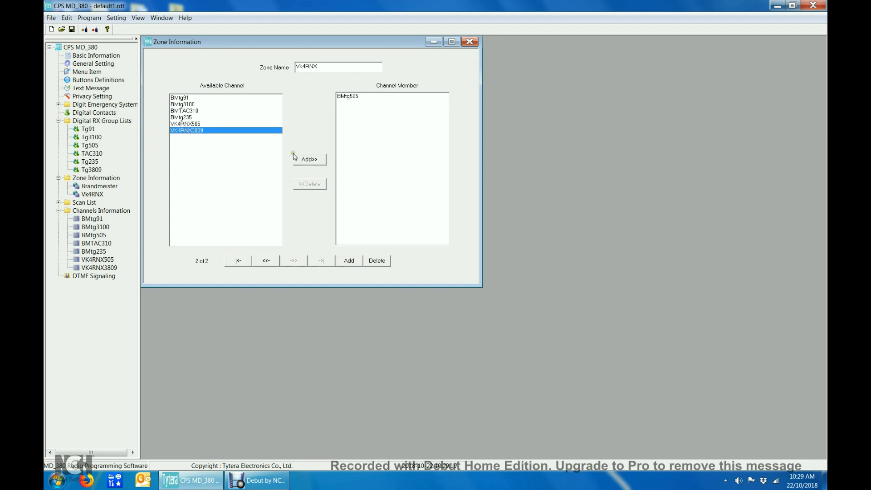
left_click(313, 160)
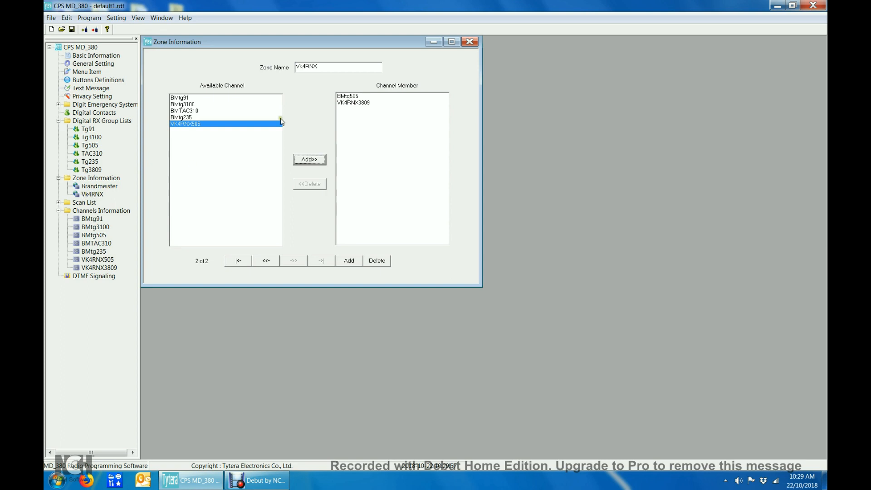
left_click(468, 45)
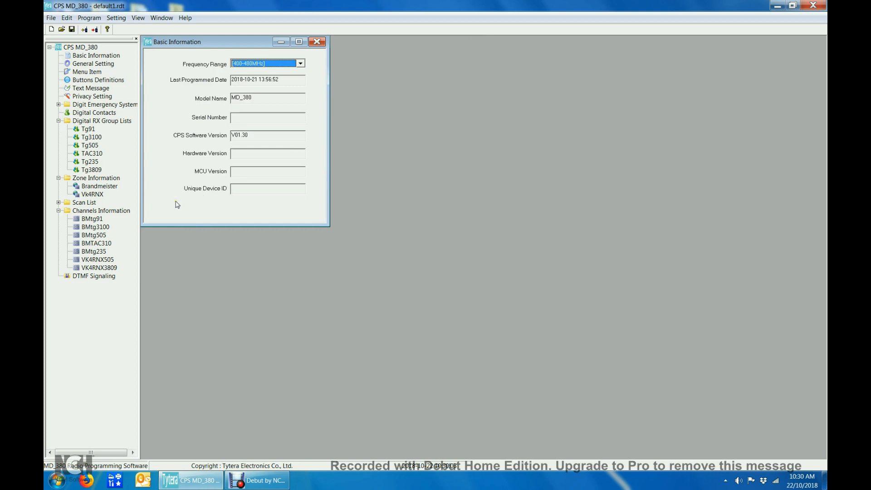
Add an eighth channel to the channels information and open its settings
right_click(93, 212)
left_click(110, 217)
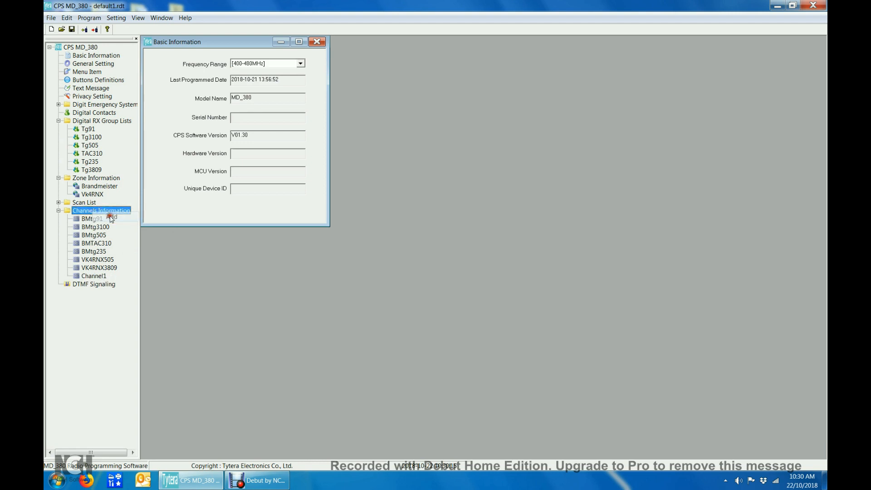
left_click(93, 276)
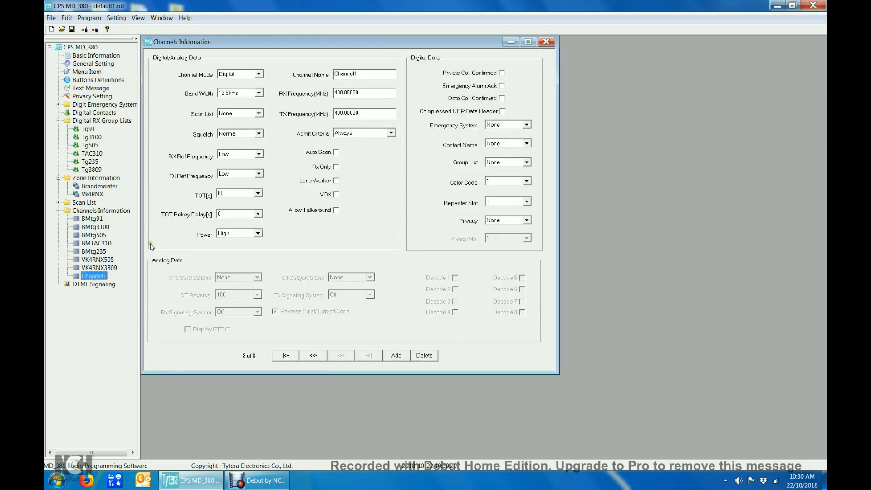
Set the eighth channel's mode to Analog and rename the channel as Local70
left_click(259, 74)
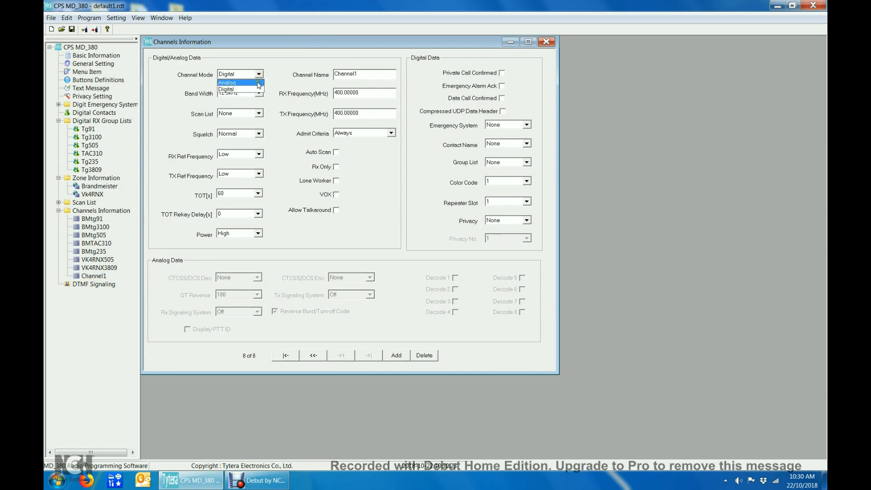
left_click(254, 83)
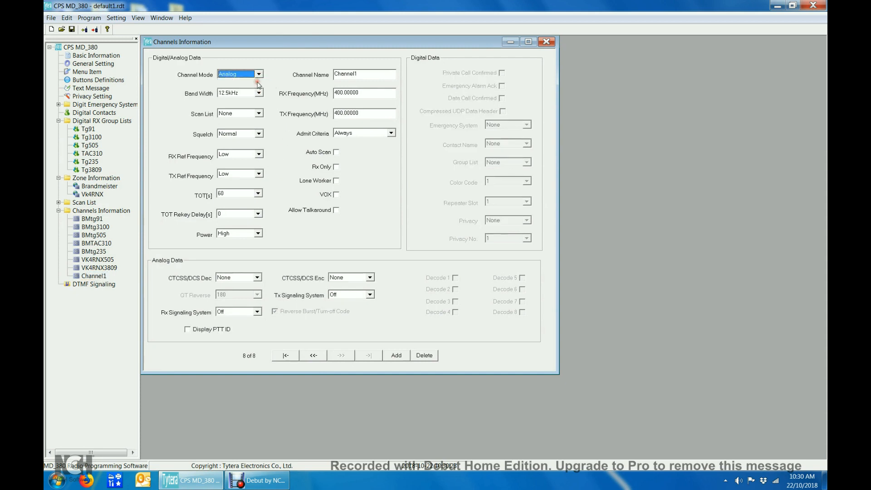
double_click(362, 74)
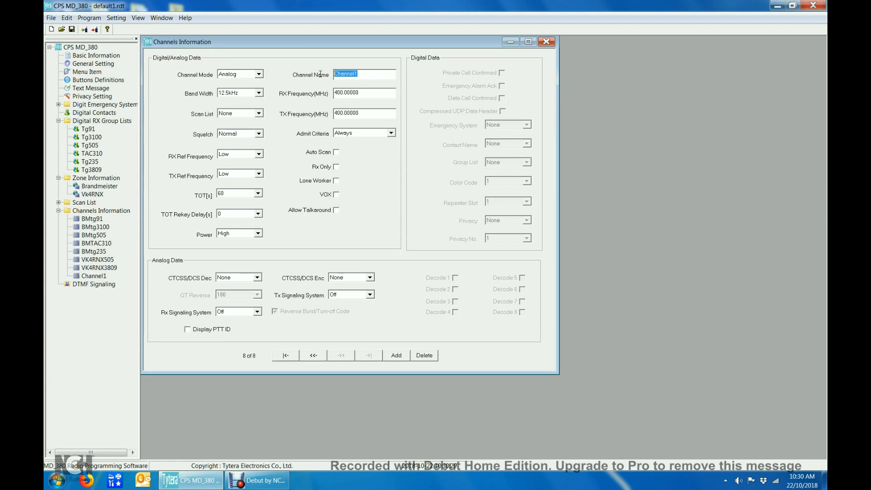
type("Local70")
Set the Local70 channel's RX frequency to 433.17500 MHz and its TX frequency to 438.17500 MHz
left_click_drag(363, 93, 326, 94)
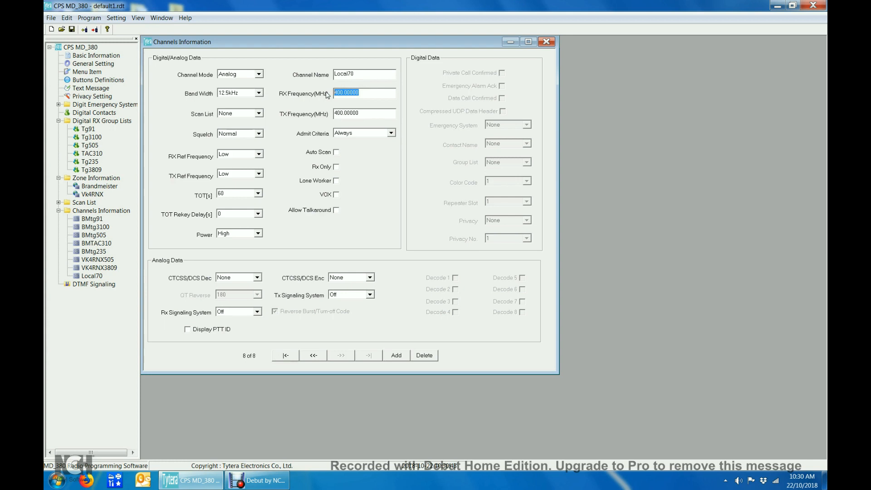
type("438.175")
left_click(365, 112)
left_click_drag(364, 113, 326, 115)
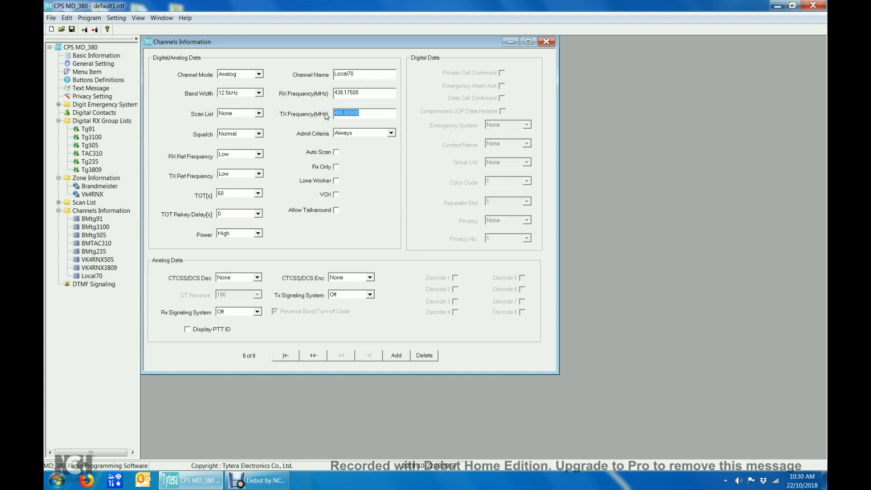
left_click(342, 93)
left_click_drag(363, 113, 326, 114)
type("438.175")
left_click(370, 93)
Set the Local70 channel's CTCSS/DCS encode tone to 91.5
left_click(371, 277)
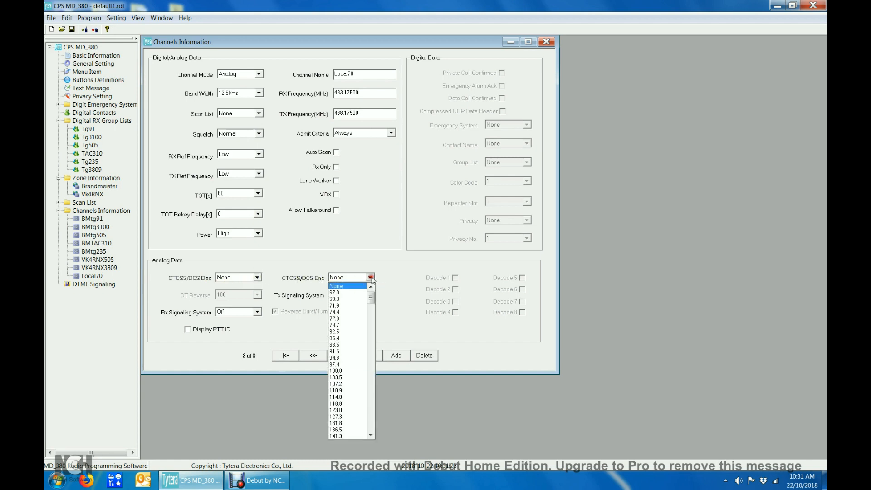
left_click(344, 352)
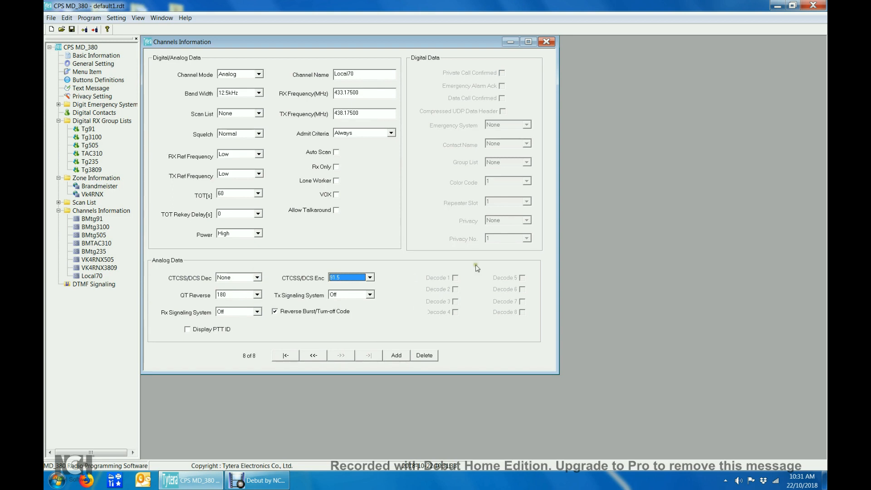
Close the channel settings, add a third zone to the zone information and name it 70cmRepeaters
left_click(546, 42)
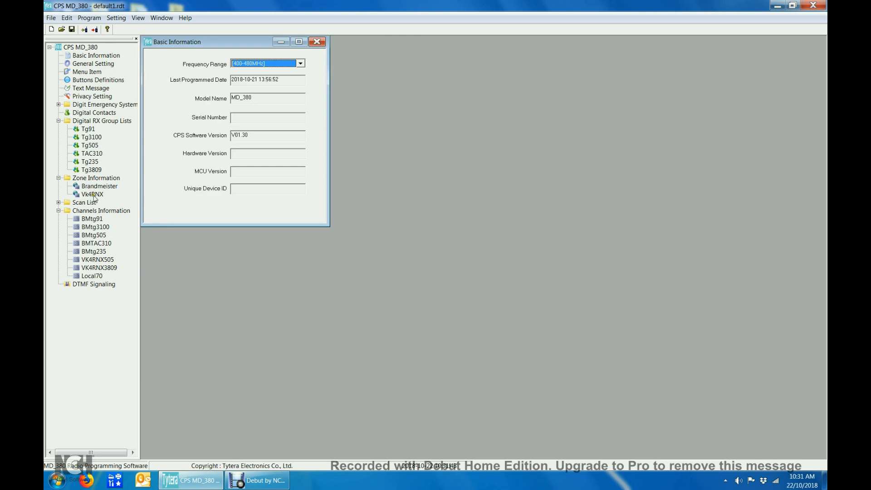
left_click(94, 178)
right_click(94, 179)
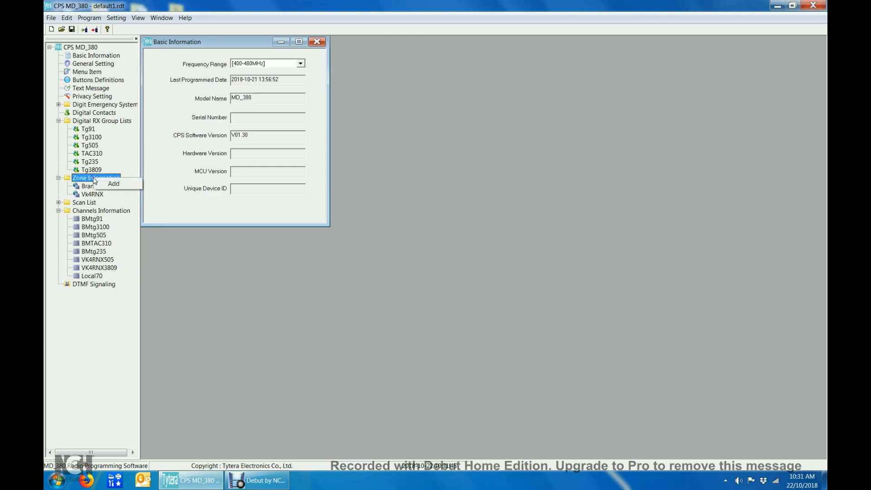
left_click(114, 184)
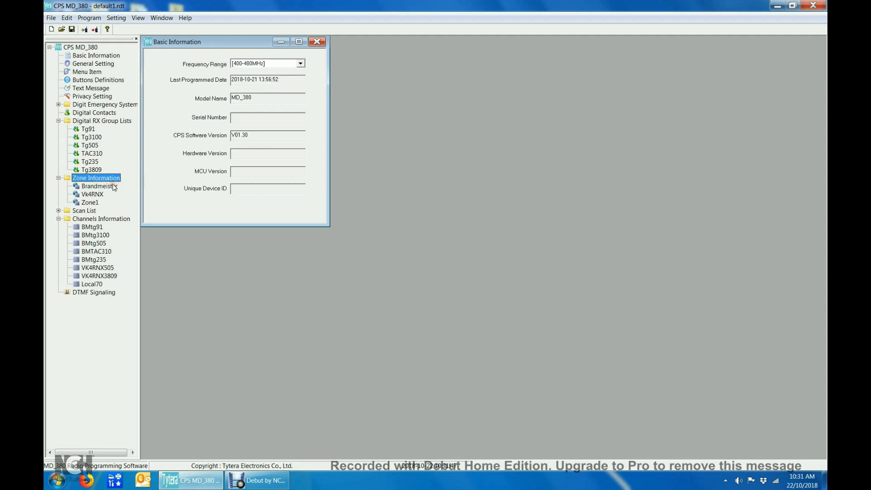
left_click(89, 203)
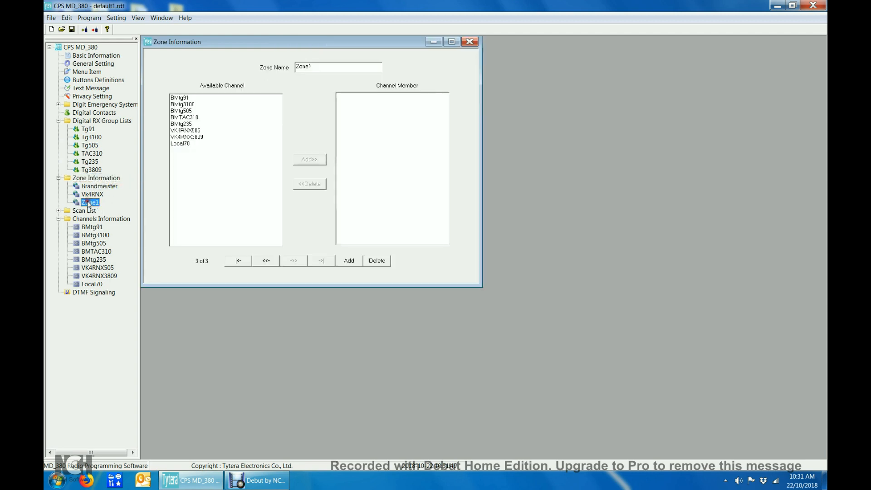
left_click_drag(320, 68, 295, 68)
type("70cmRepeater")
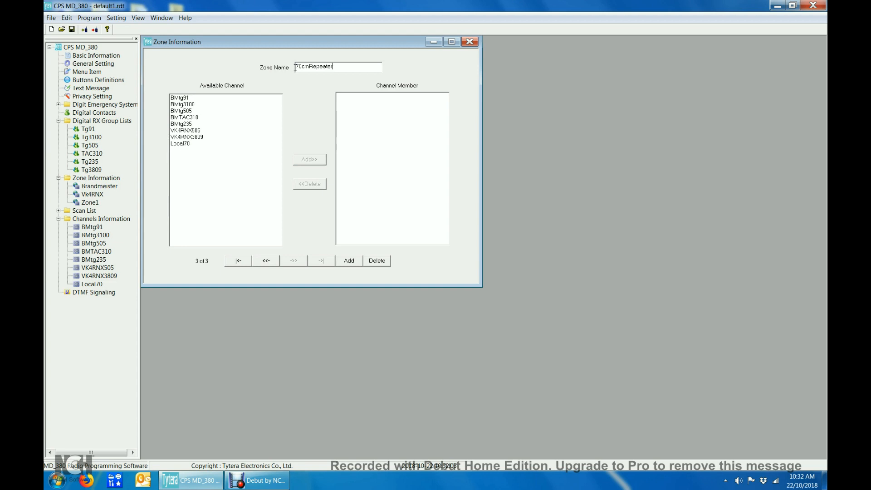
type("s")
left_click(347, 109)
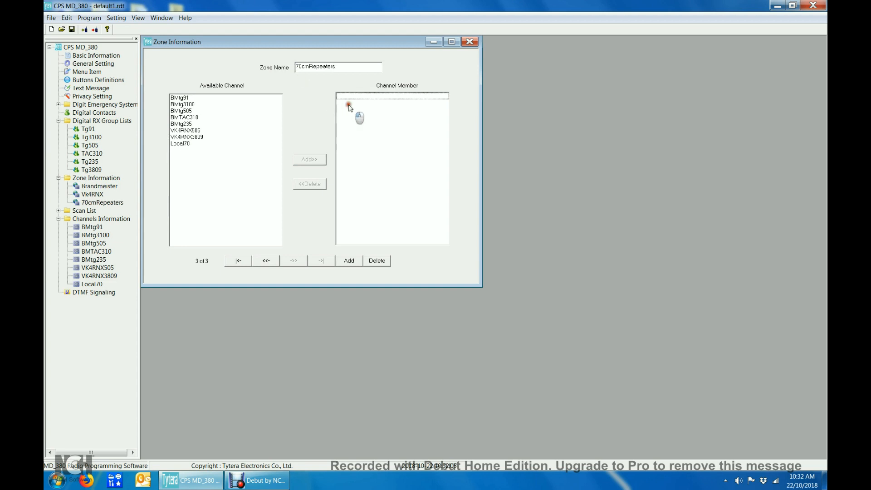
Add the Local70 channel as a member of the 70cmRepeaters zone and close the zone settings
left_click(182, 144)
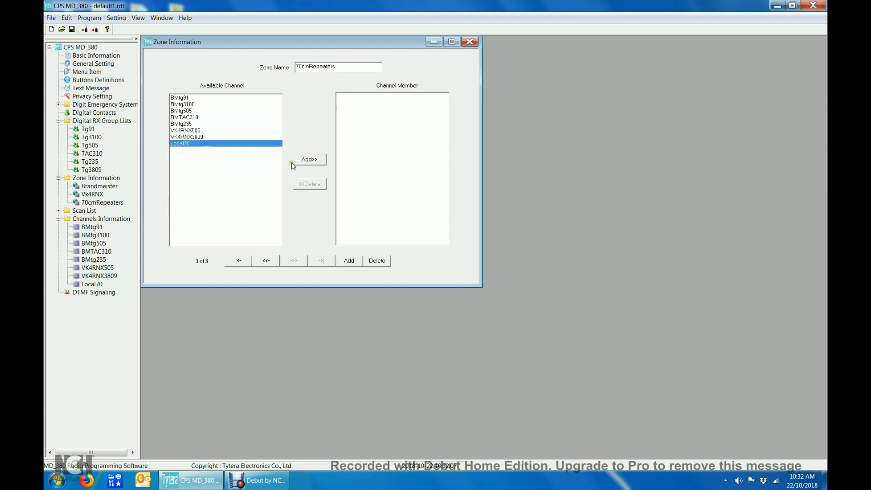
left_click(309, 161)
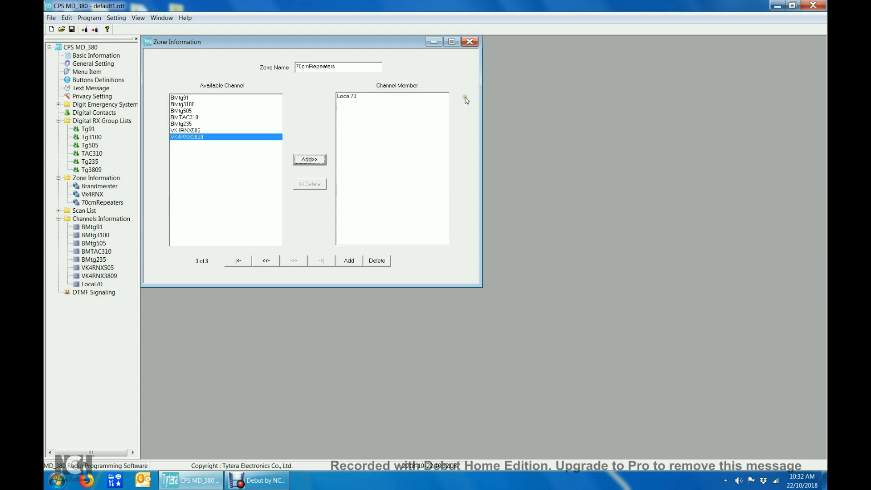
left_click(469, 42)
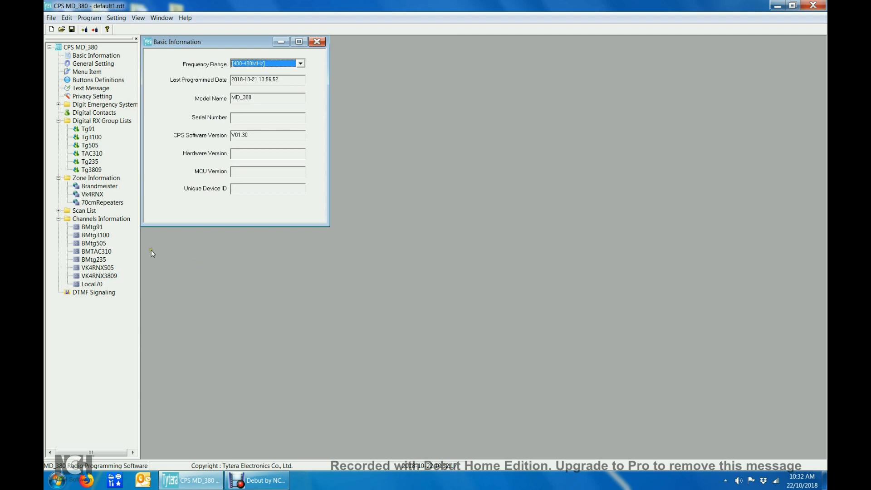
Collapse the channel and RX group list folders and review the channel members of the Brandmeister and Vk4RNX zones
left_click(58, 219)
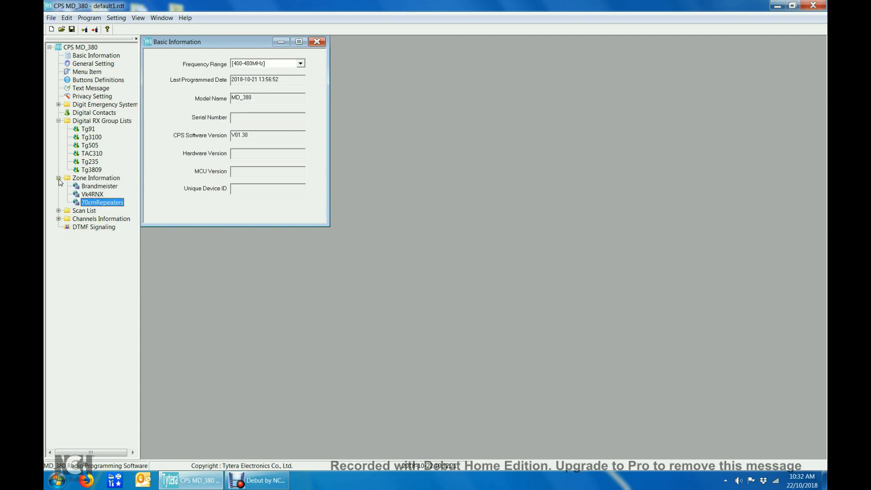
left_click(59, 178)
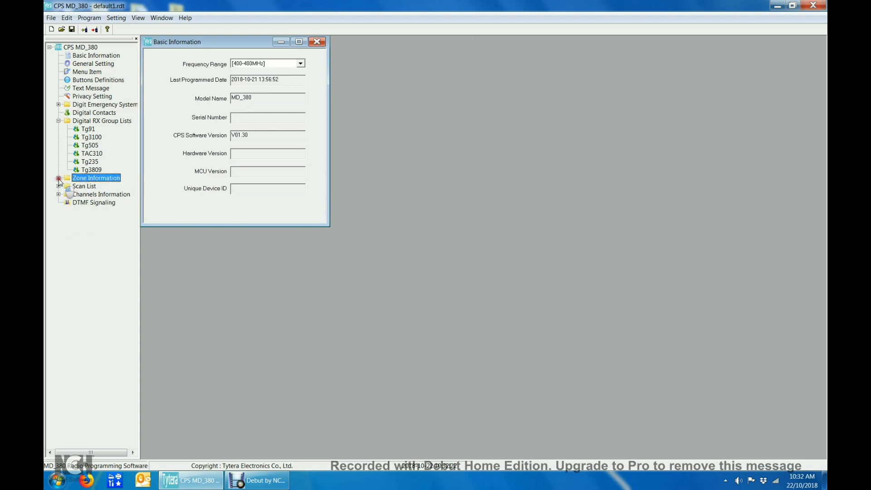
left_click(59, 121)
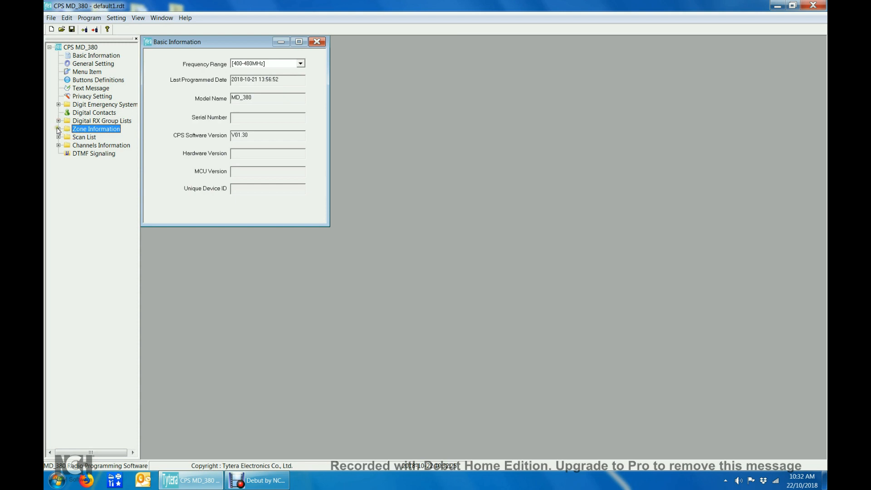
left_click(59, 128)
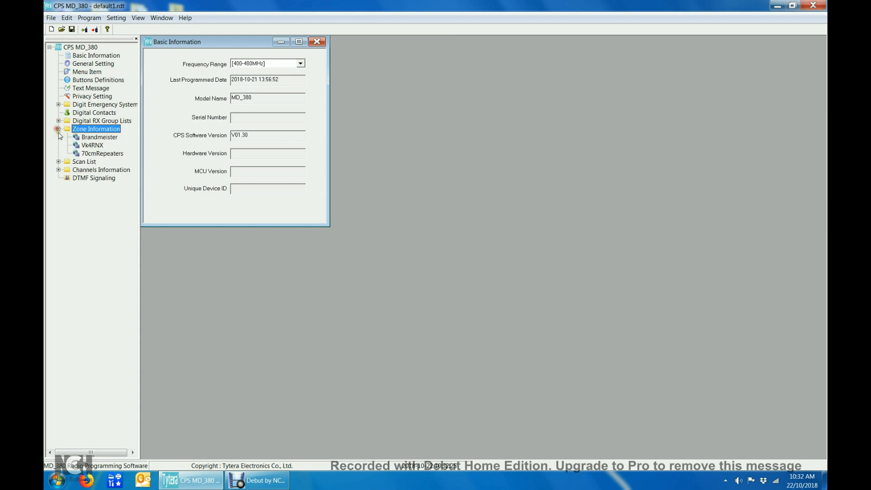
double_click(99, 138)
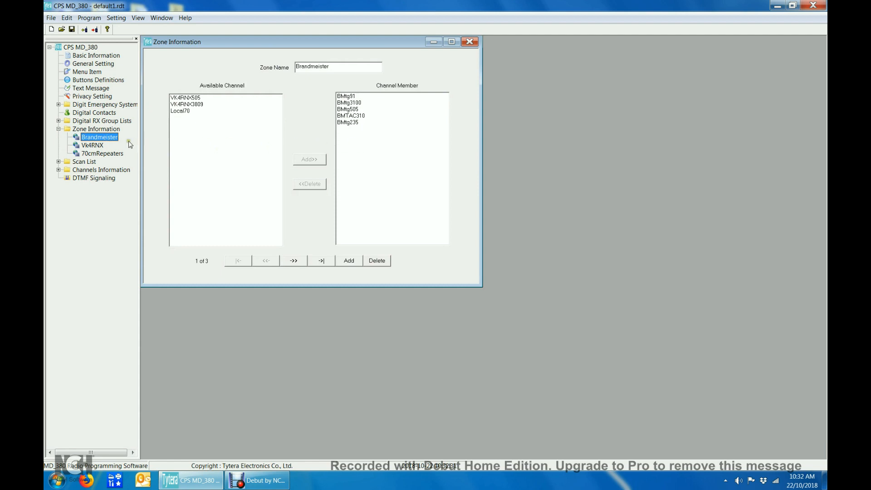
left_click(93, 145)
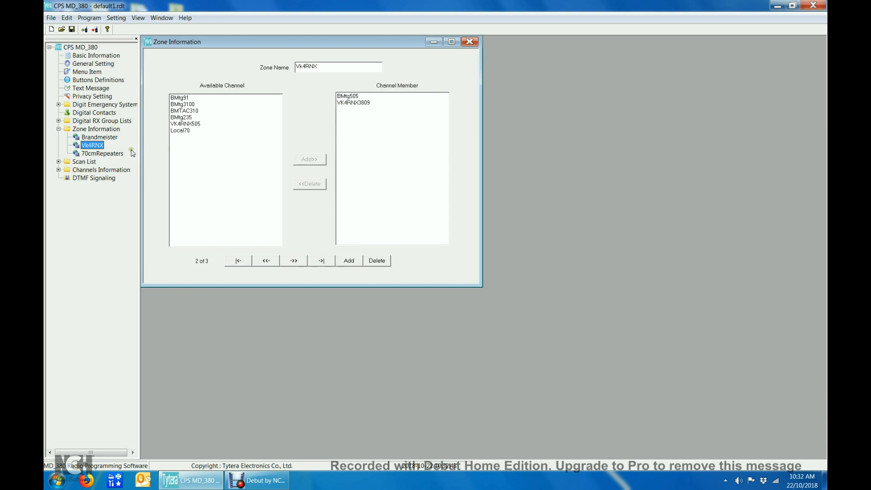
Rename the 70cmRepeaters zone as 70cmAnalog and close the zone settings
left_click(97, 154)
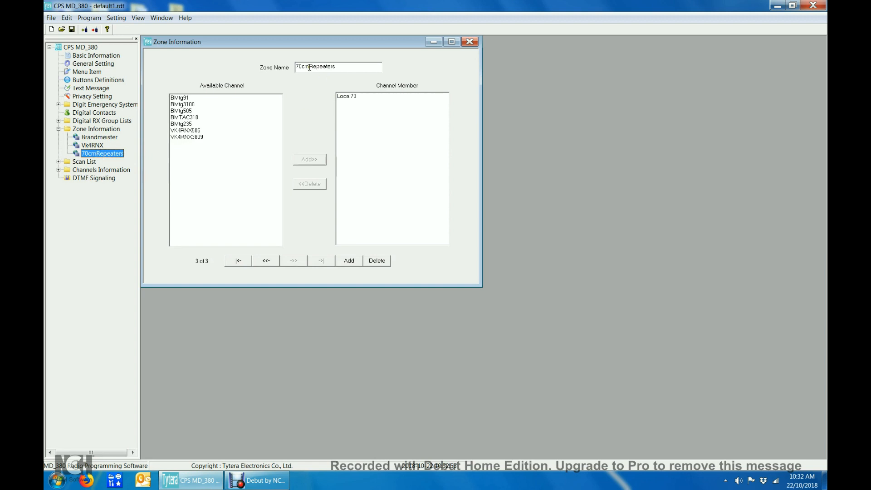
left_click_drag(310, 67, 347, 67)
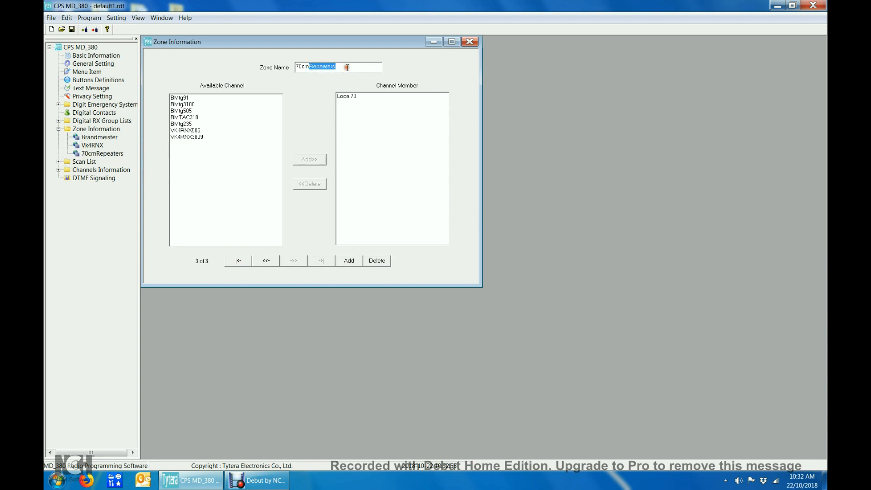
type("Analog")
left_click(345, 119)
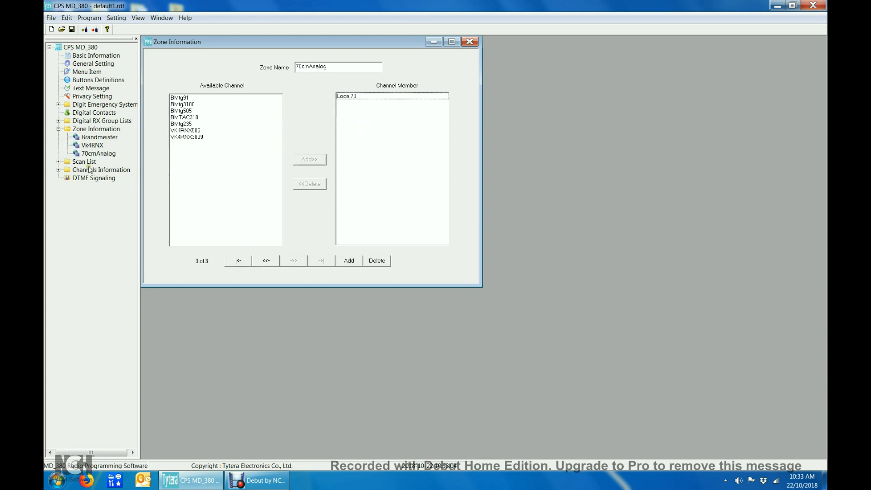
left_click(470, 42)
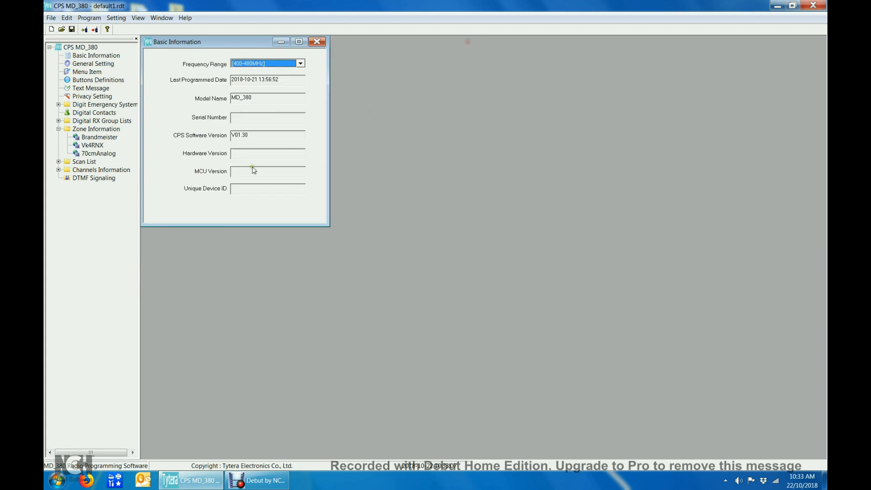
Open the existing scan list ScanList1 and rename it as Brandmeister
left_click(58, 161)
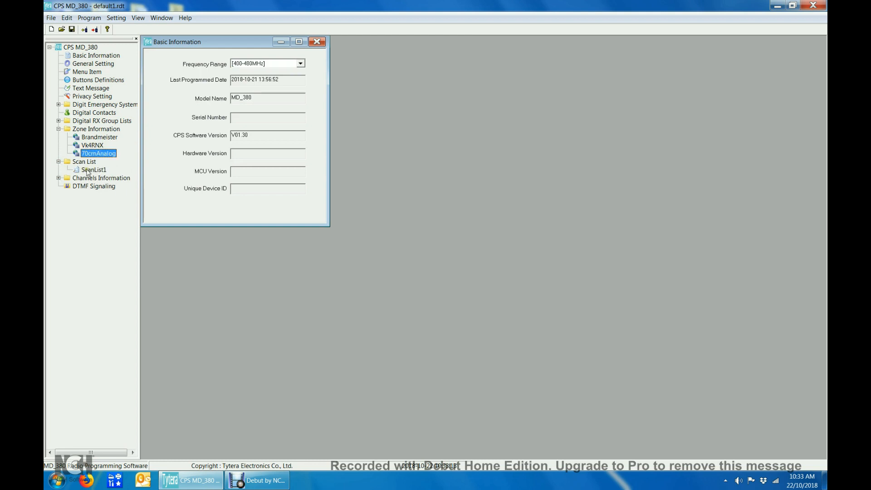
double_click(88, 170)
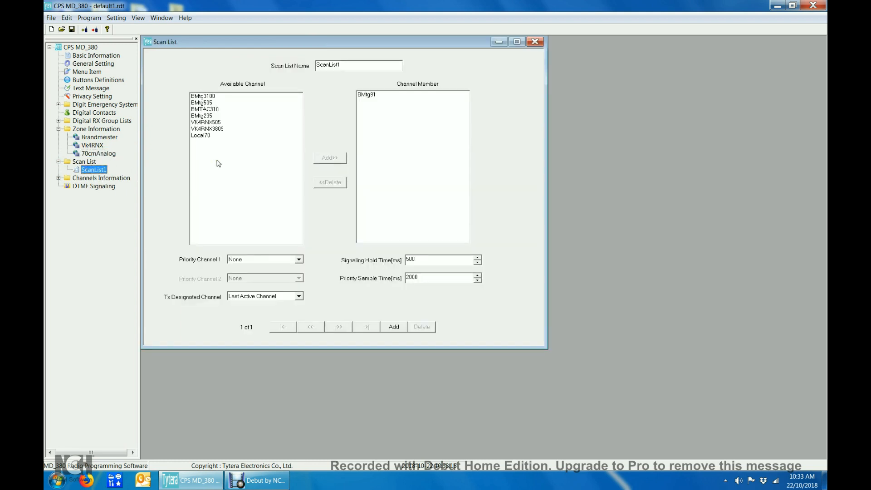
left_click_drag(354, 67, 313, 66)
type("Br")
type("andmeist")
Add the channels BMtg3100, BMtg505, BMTAC310 and BMtg235 to the Brandmeister scan list
left_click(207, 97)
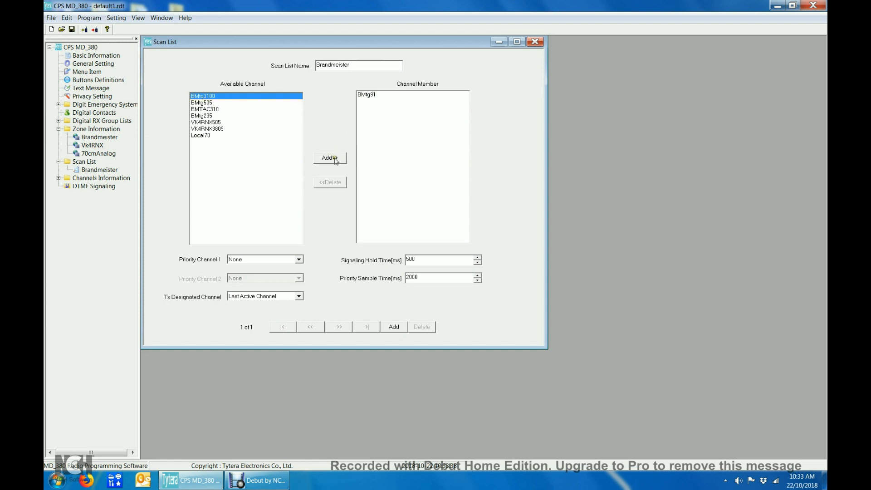
left_click(335, 158)
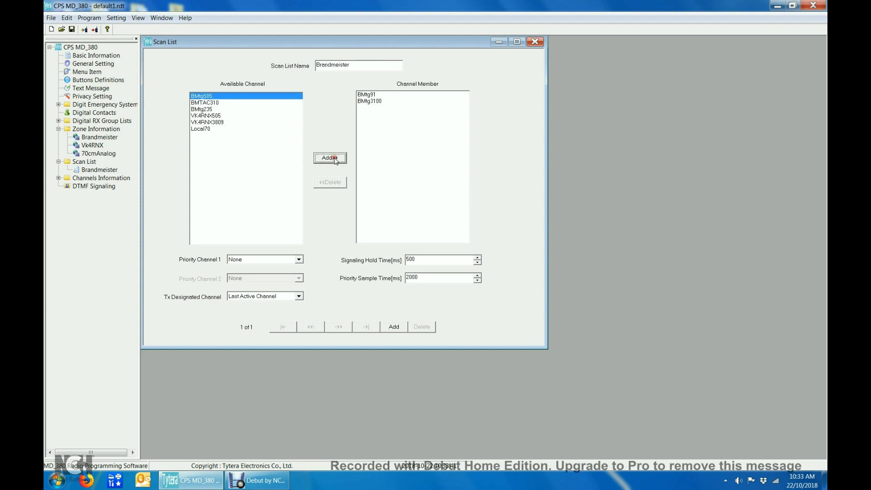
left_click(336, 159)
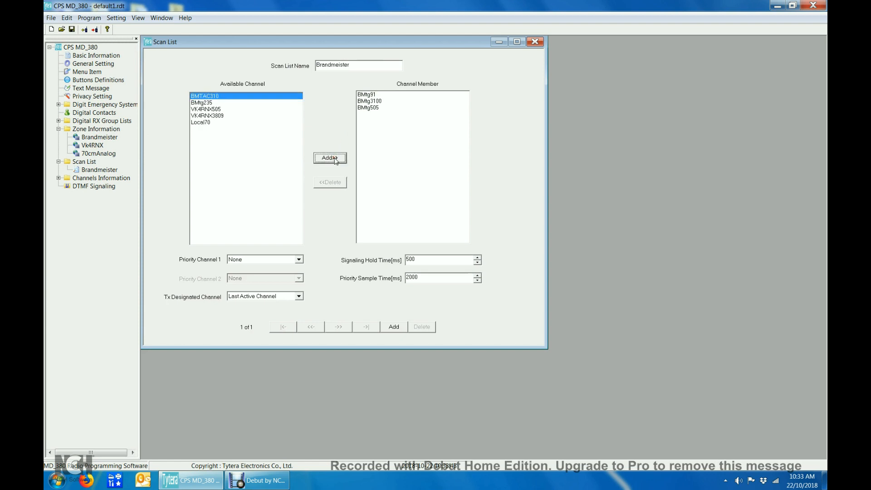
left_click(335, 159)
left_click(336, 159)
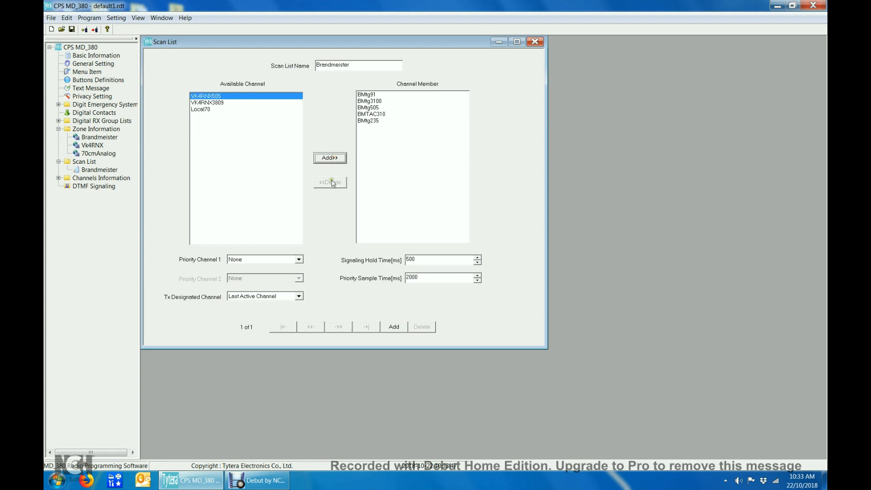
Add a second scan list and name it Vk4RNX
left_click(391, 327)
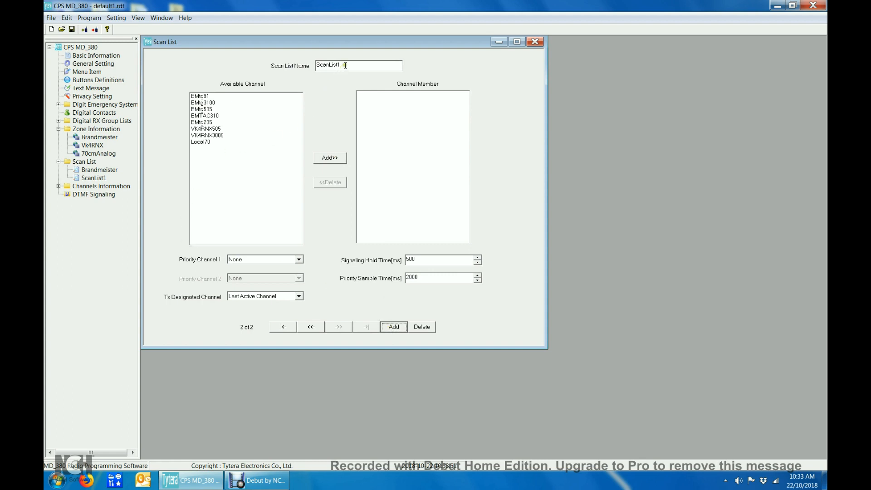
left_click_drag(356, 66, 307, 65)
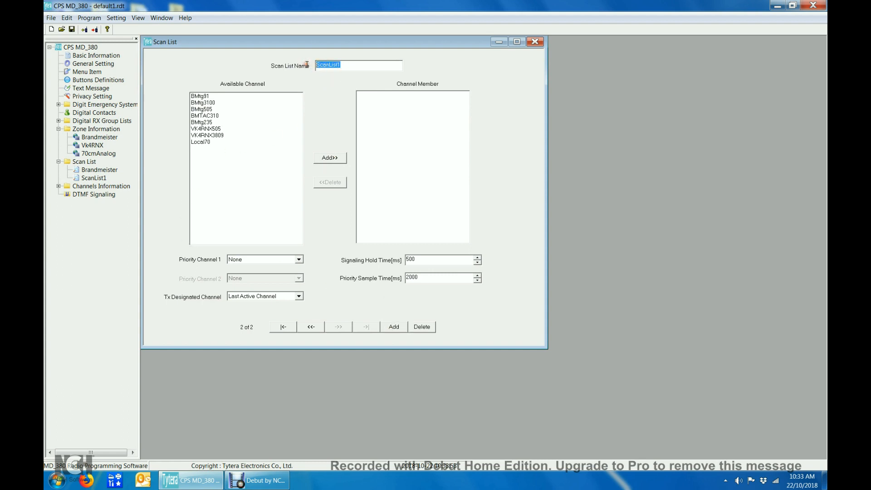
type("Vk4RNX")
left_click(368, 109)
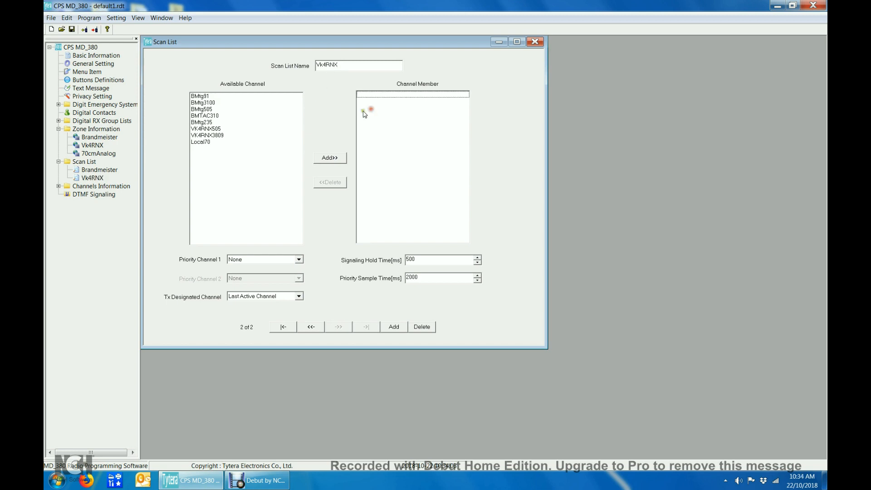
Add the channels VK4RNX505 and VK4RNX3809 to the Vk4RNX scan list
left_click(205, 129)
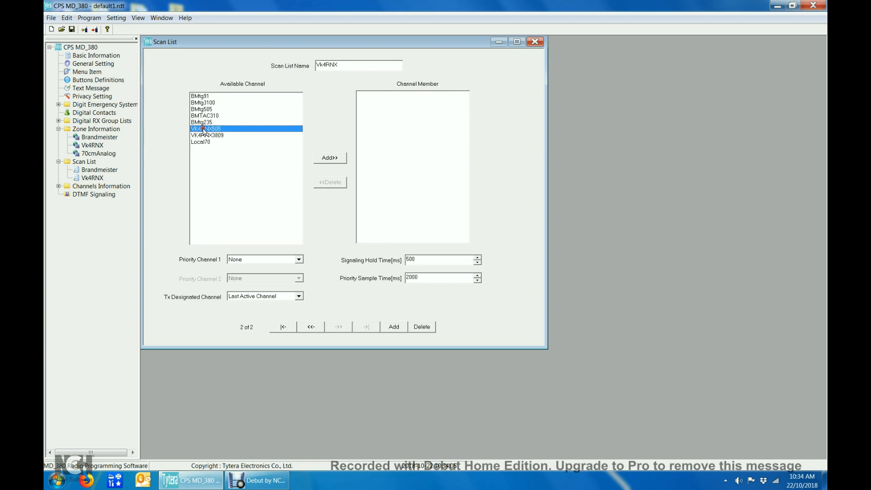
left_click(327, 159)
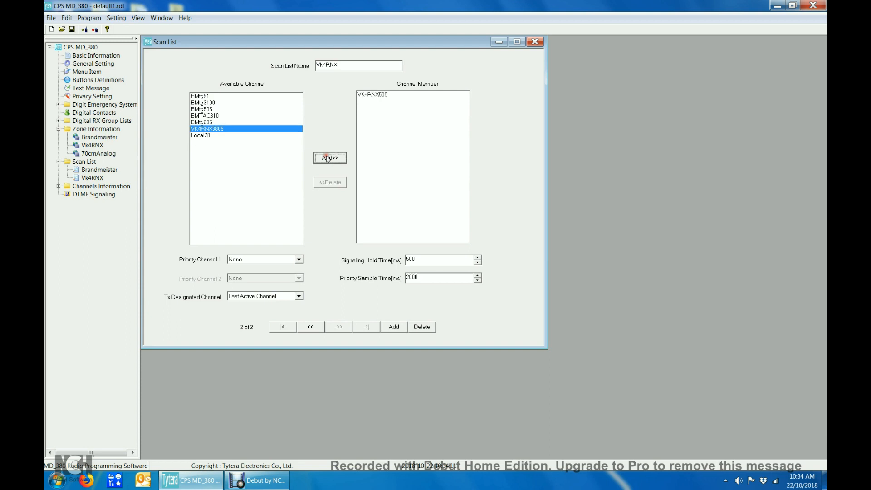
left_click(327, 159)
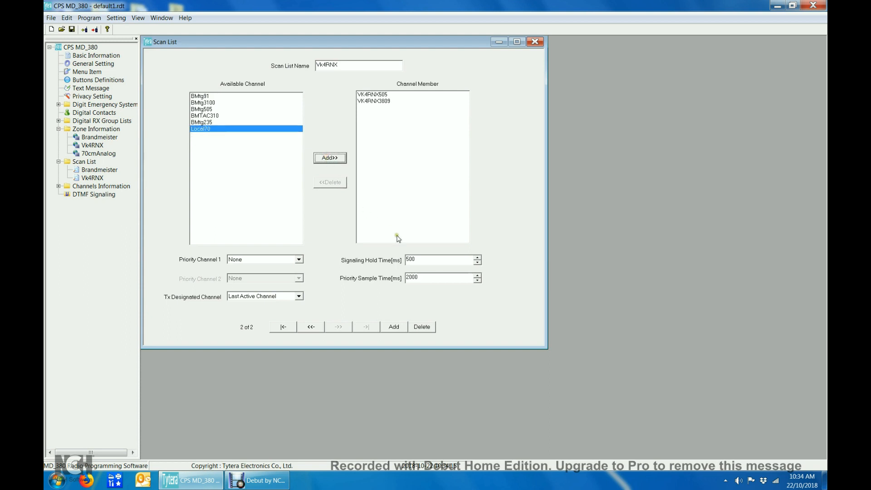
Add a third scan list and name it 70cmAnalog
left_click(390, 327)
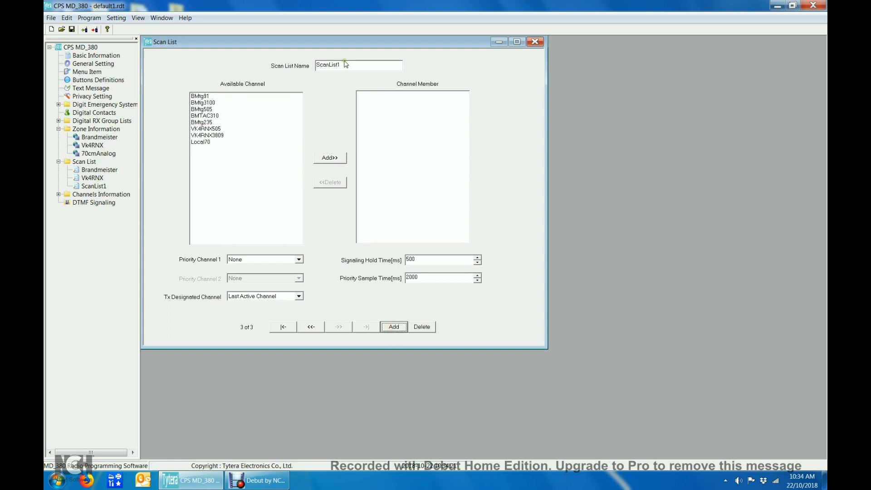
left_click_drag(346, 64, 305, 66)
type("7")
type("0cmAnalog")
Add the Local70 channel to the 70cmAnalog scan list, then close its settings and collapse the scan list and zone folders
left_click(197, 143)
left_click(333, 158)
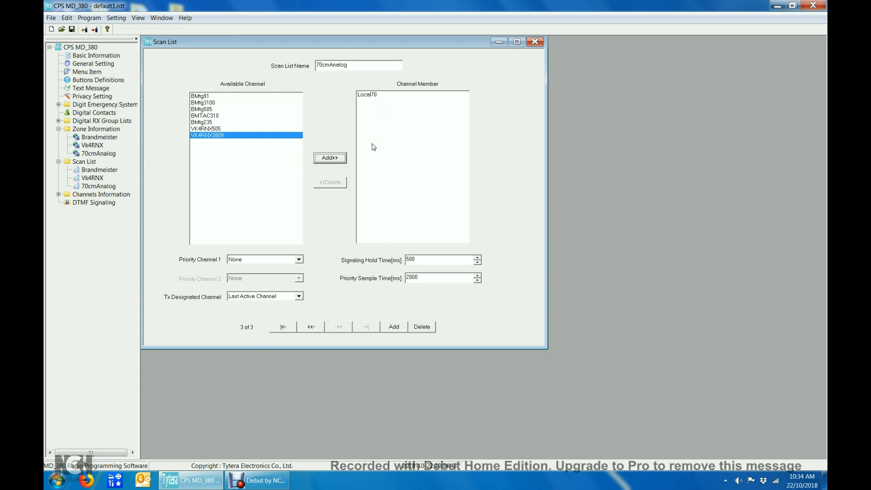
left_click(534, 41)
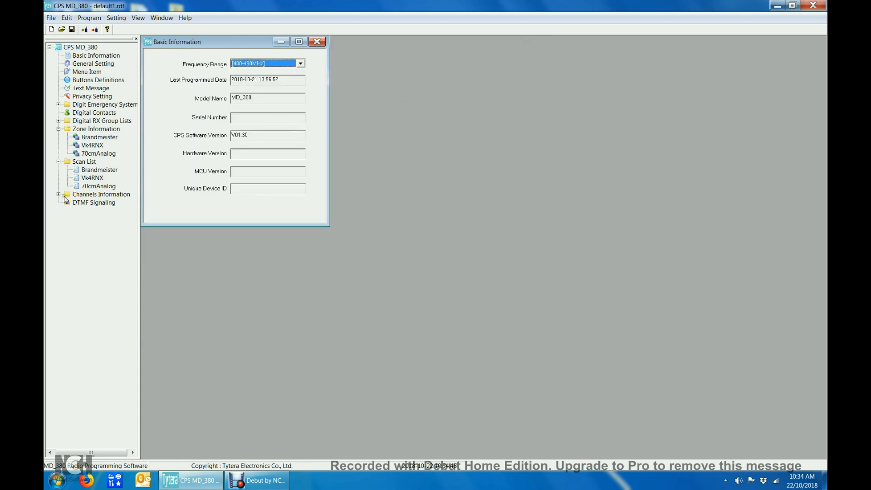
left_click(58, 161)
left_click(58, 128)
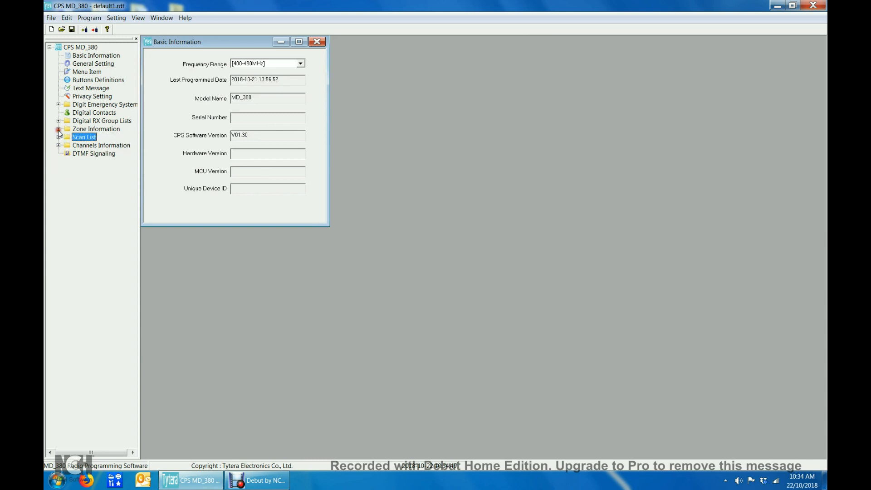
Assign the Brandmeister scan list to the BMtg91 and BMtg3100 channels
left_click(58, 145)
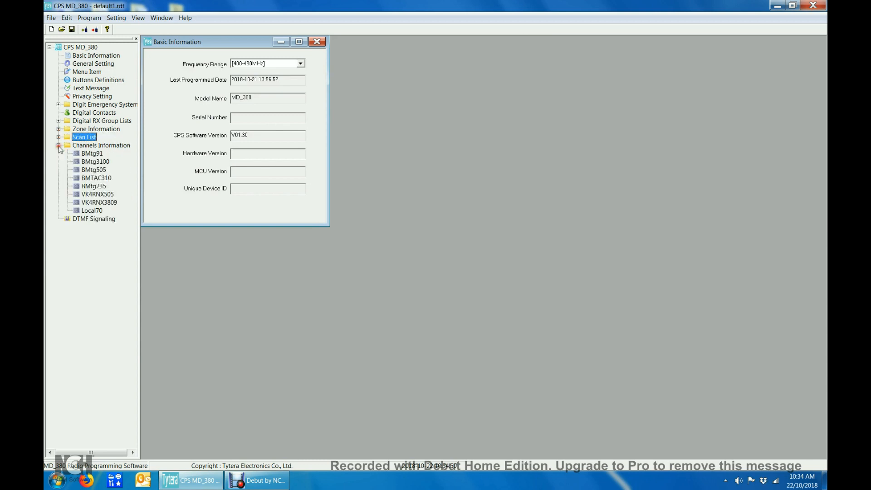
left_click(92, 154)
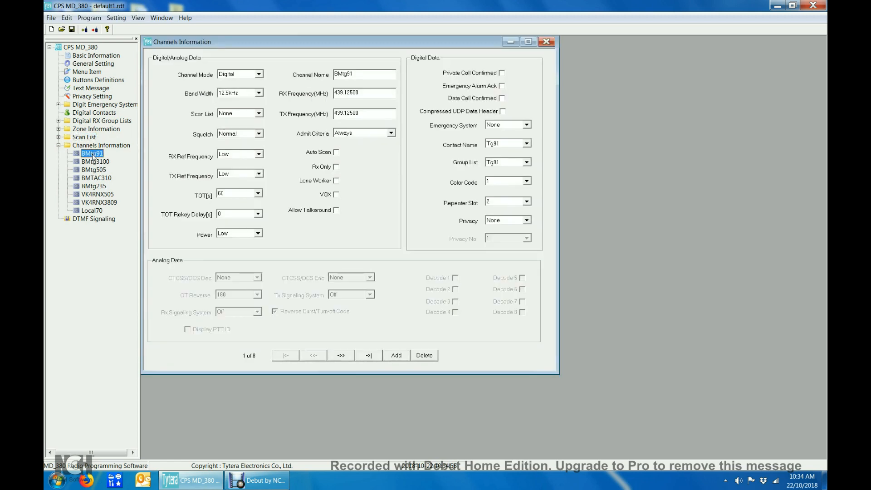
left_click(258, 113)
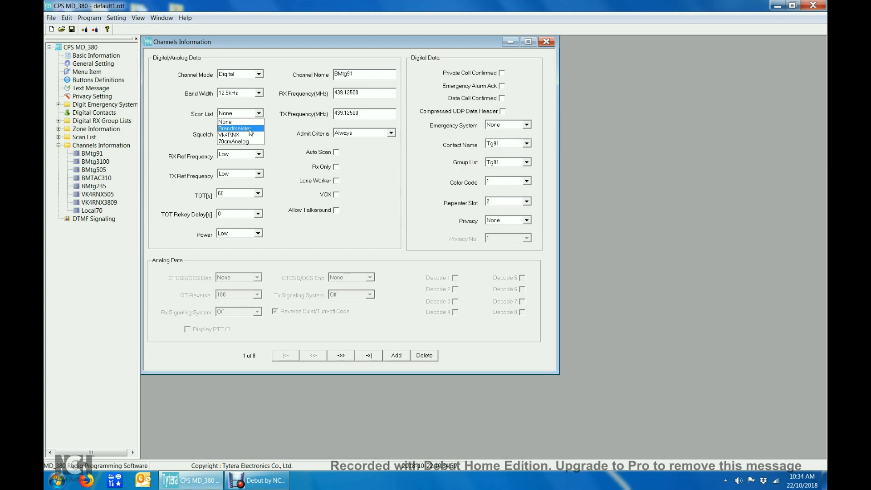
left_click(249, 129)
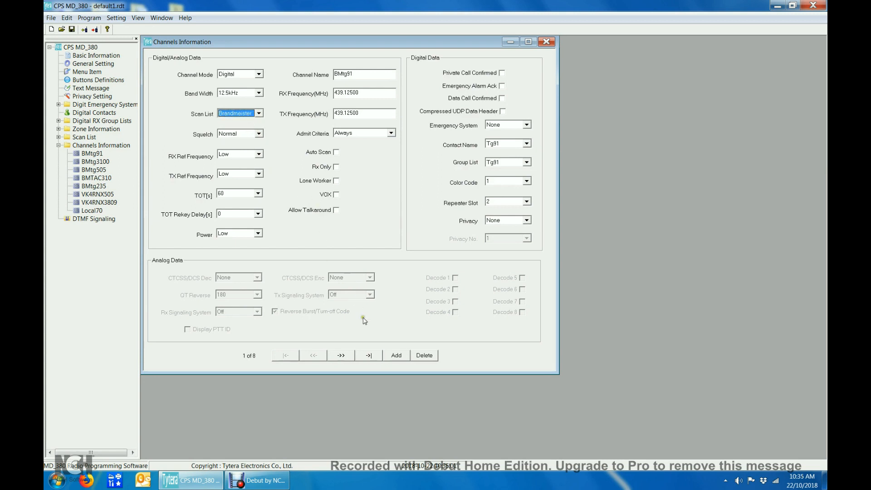
left_click(370, 355)
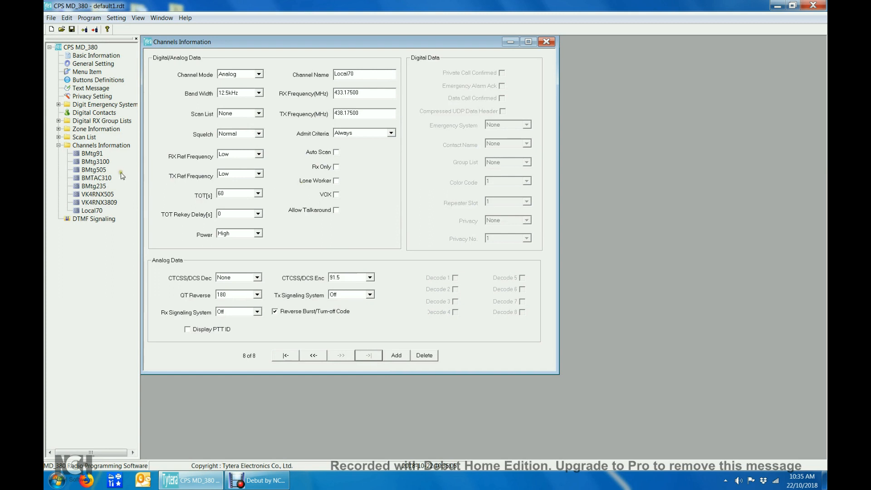
left_click(96, 162)
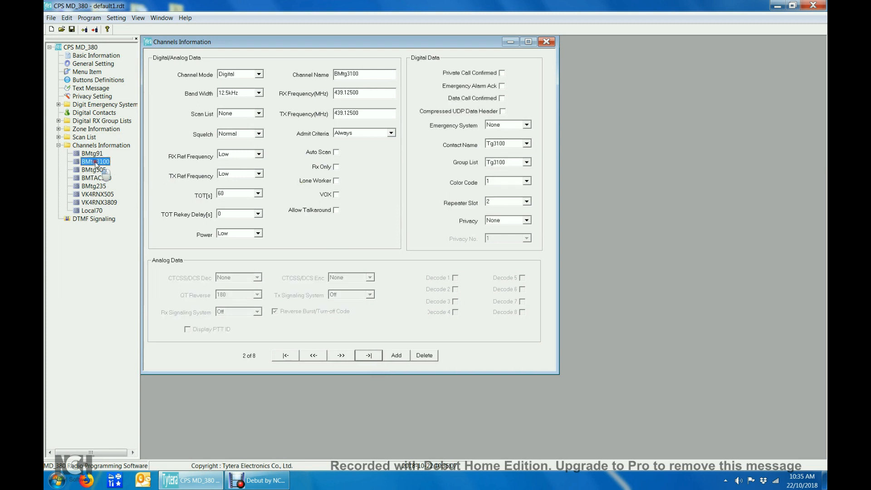
left_click(258, 113)
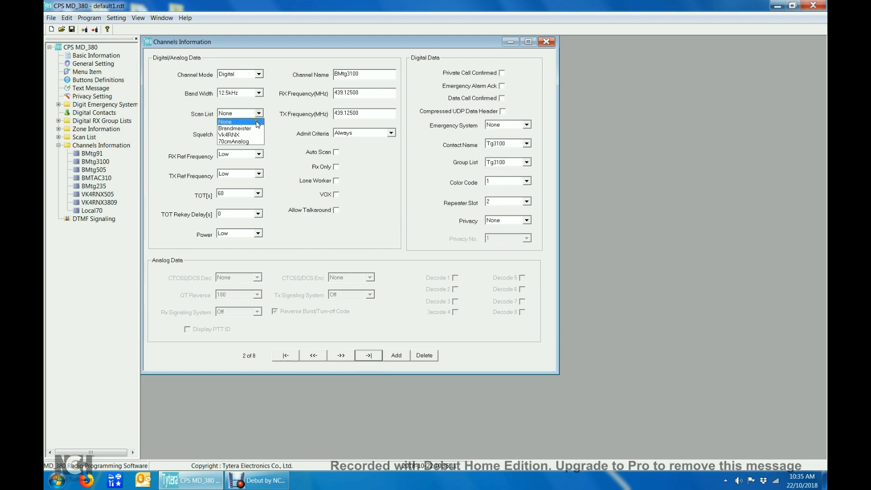
left_click(252, 129)
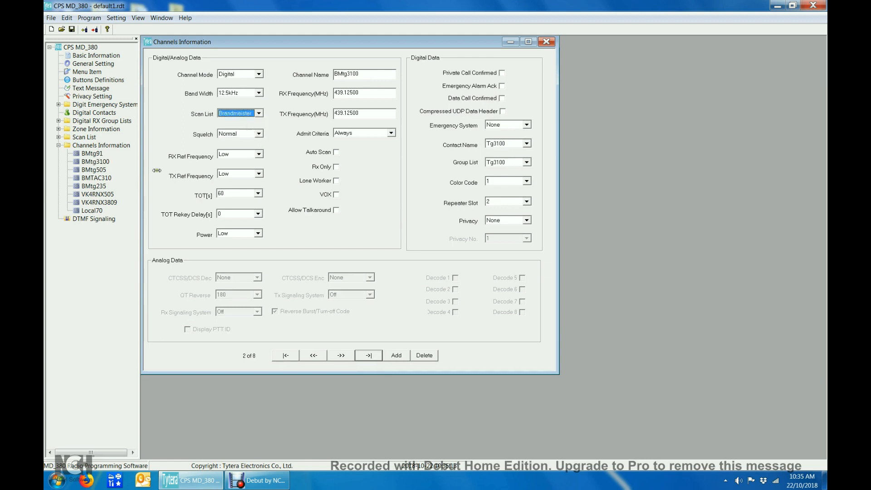
Assign the Brandmeister scan list to the BMtg505, BMTAC310 and BMtg235 channels
left_click(94, 170)
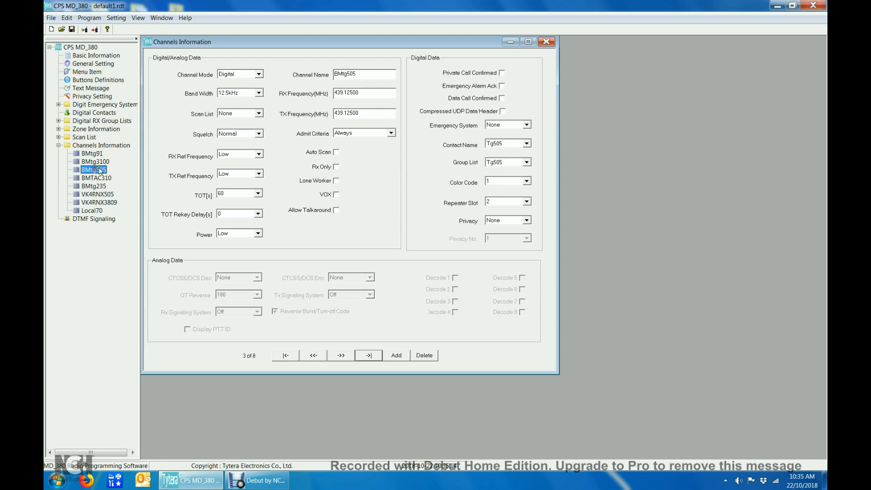
left_click(259, 113)
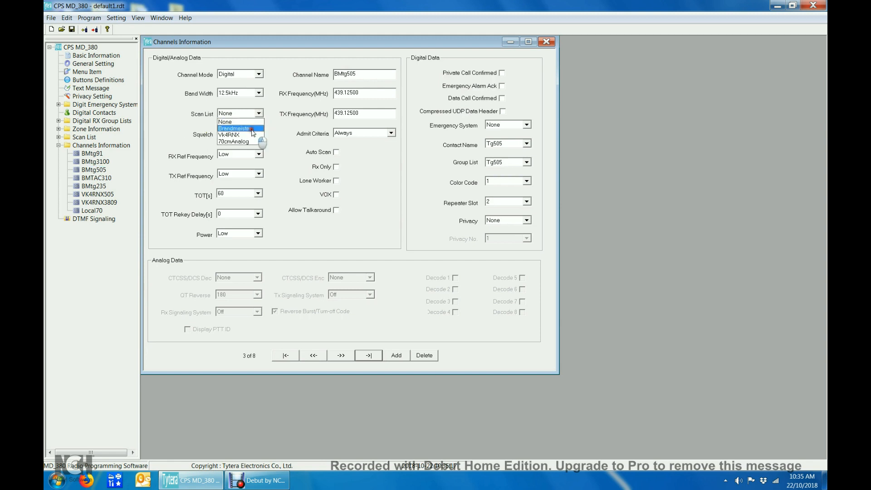
left_click(252, 129)
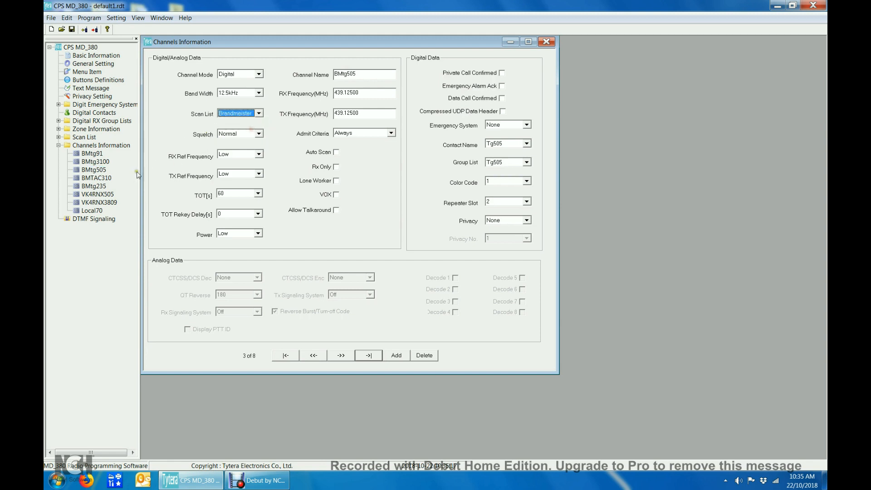
left_click(97, 178)
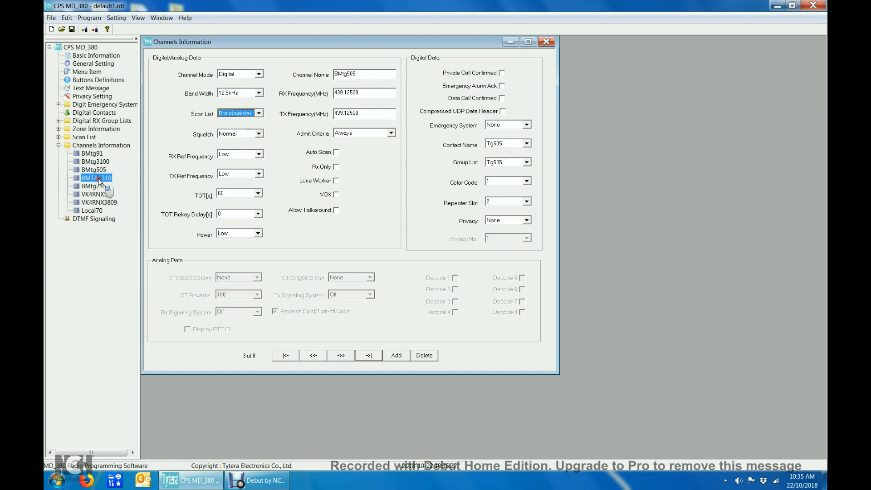
left_click(259, 114)
left_click(247, 129)
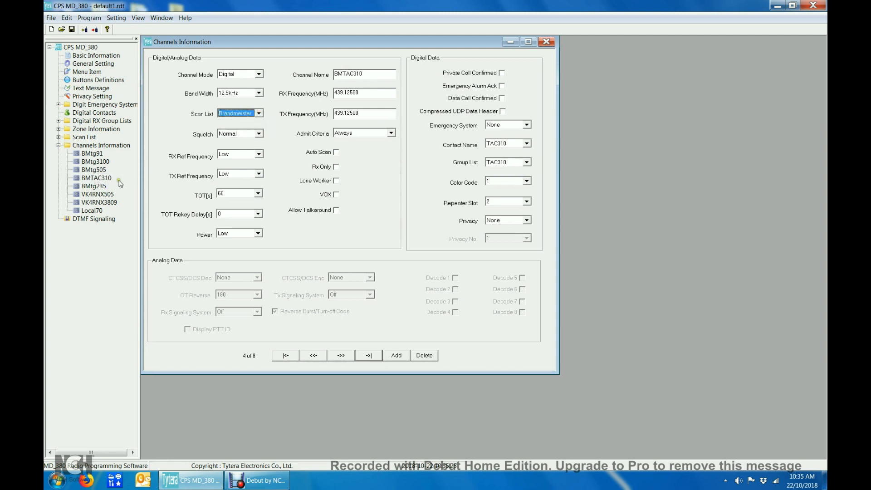
left_click(94, 188)
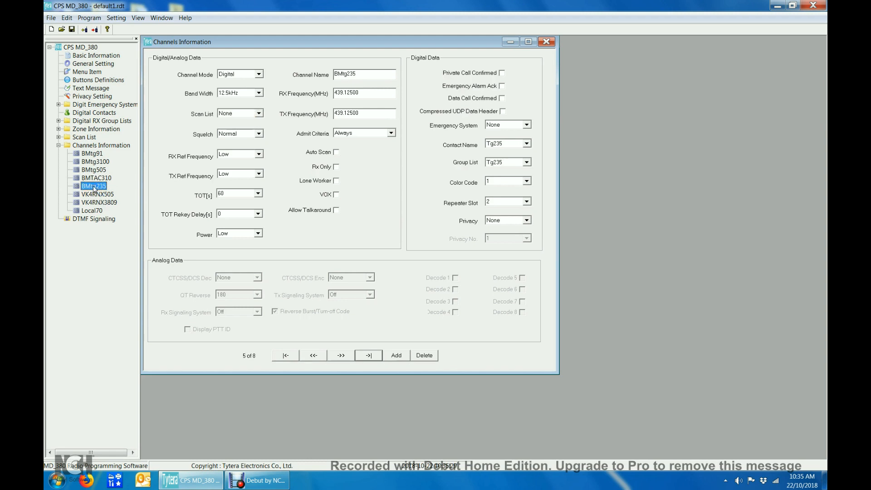
left_click(260, 114)
left_click(254, 129)
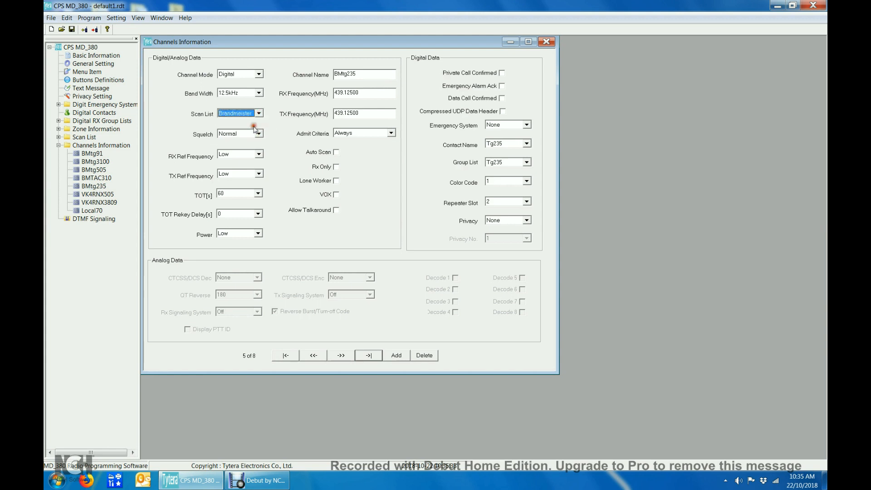
Assign the Vk4RNX scan list to the repeater channels VK4RNX505 and VK4RNX3809
left_click(96, 195)
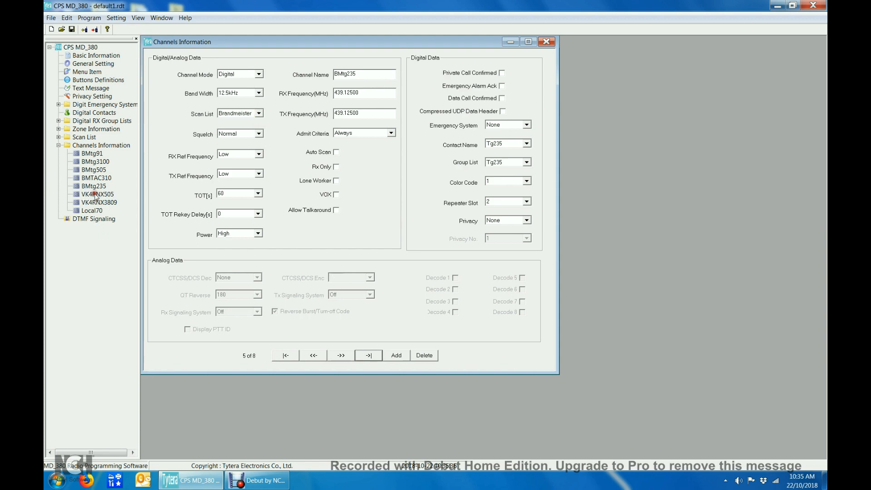
left_click(259, 114)
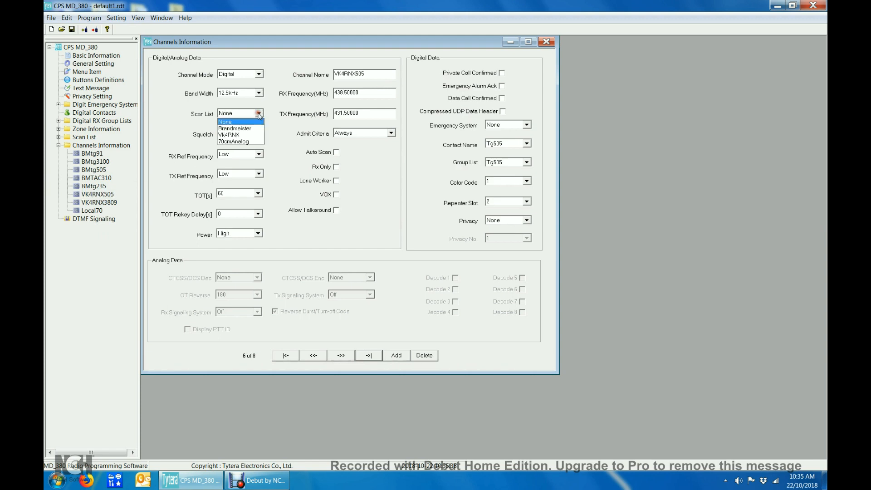
left_click(241, 135)
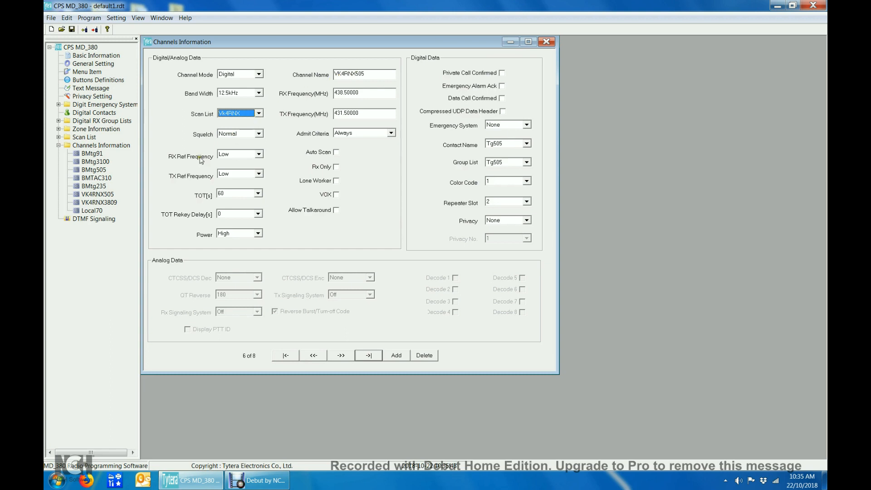
left_click(98, 204)
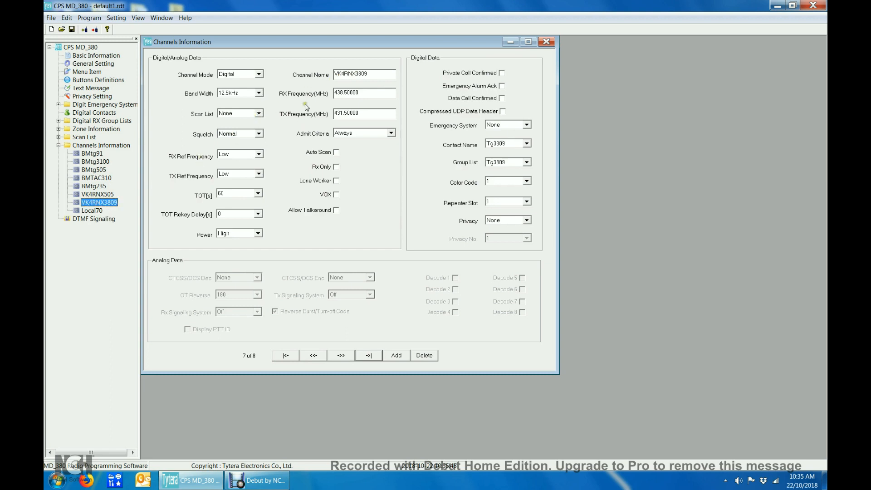
left_click(258, 113)
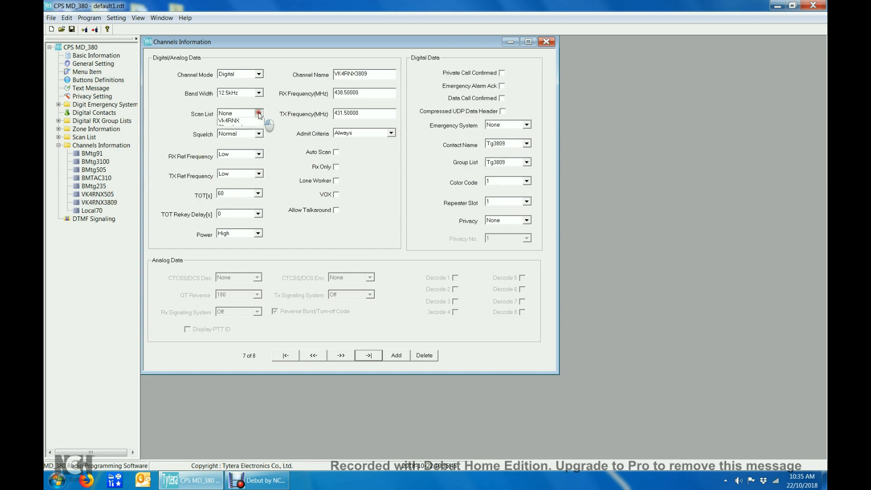
left_click(248, 135)
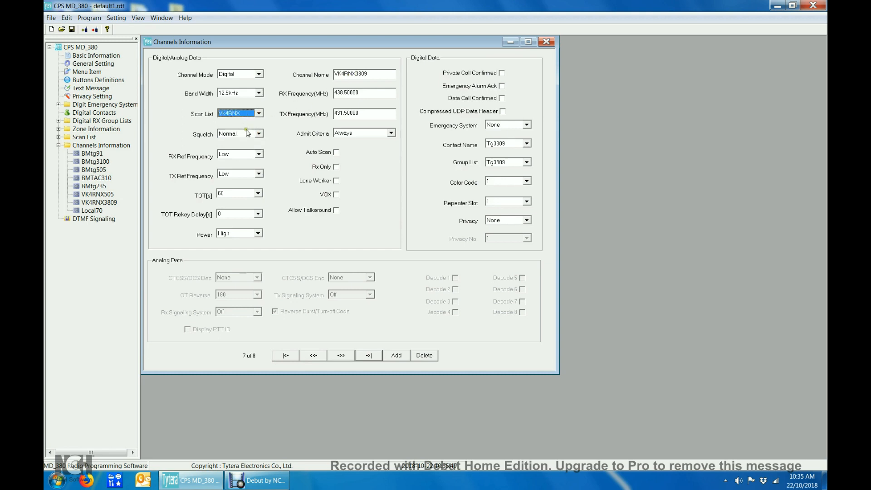
Assign the 70cmAnalog scan list to the Local70 channel, then close the channel settings and collapse the channel folder
left_click(93, 211)
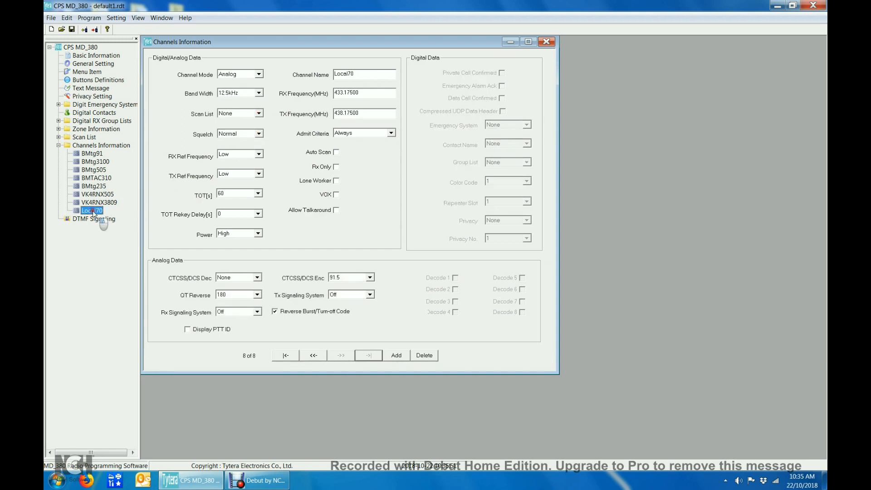
left_click(258, 113)
left_click(239, 142)
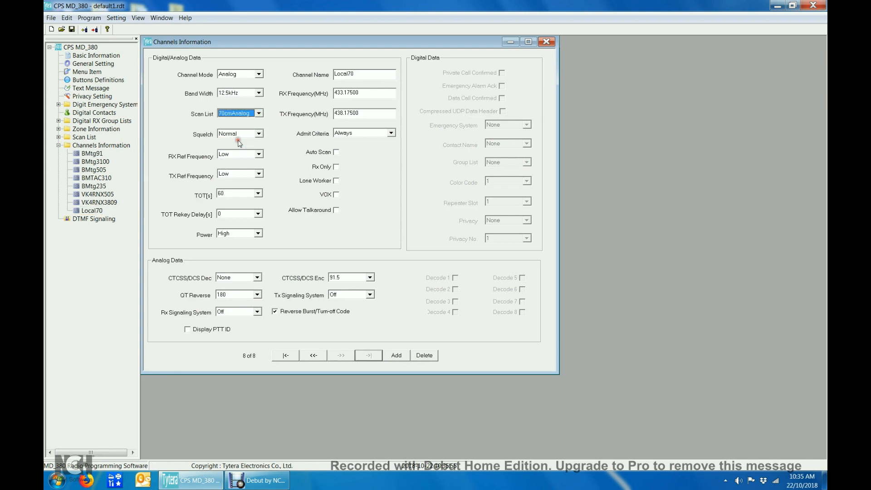
left_click(546, 41)
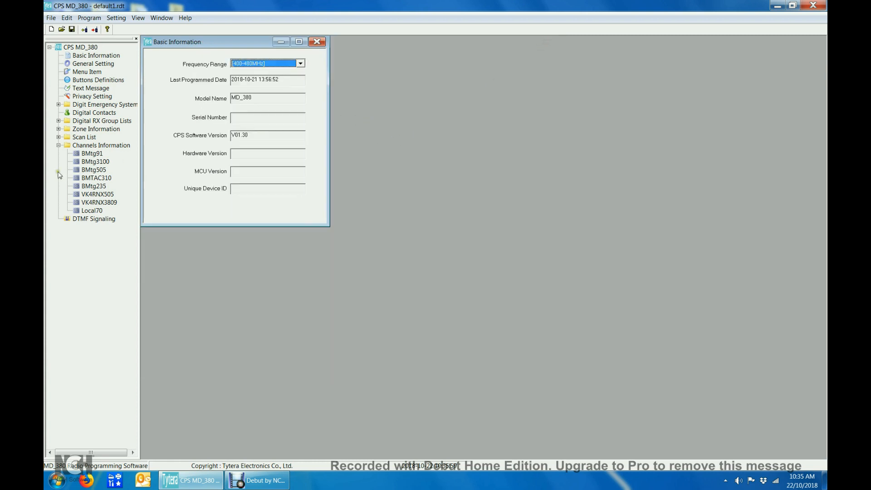
left_click(58, 146)
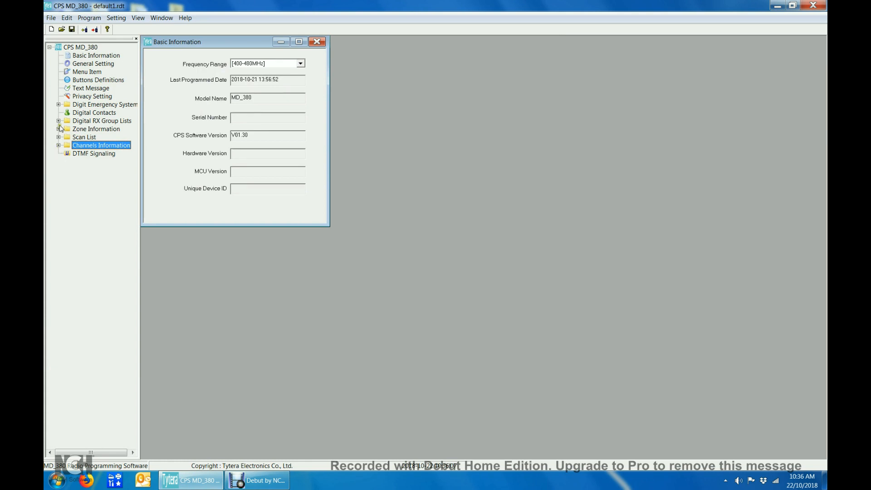
Review the digital contacts, the RX group lists, the channel members of each zone and the scan list entries
left_click(94, 112)
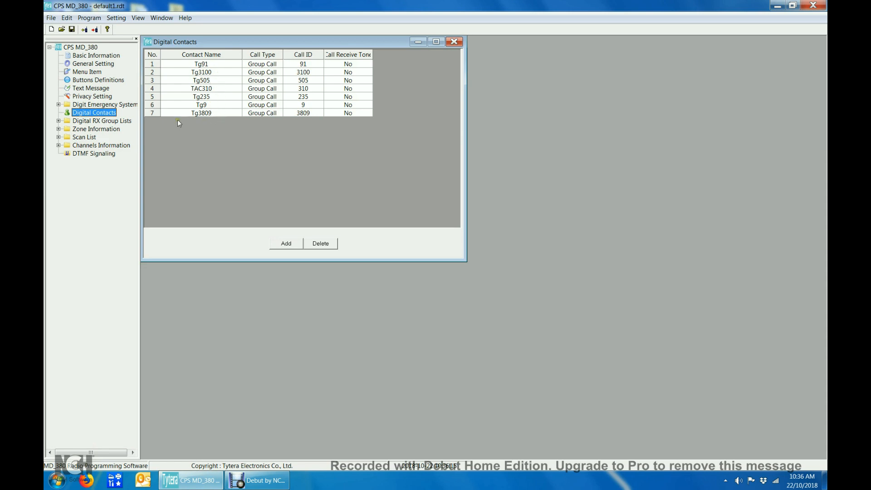
left_click(58, 120)
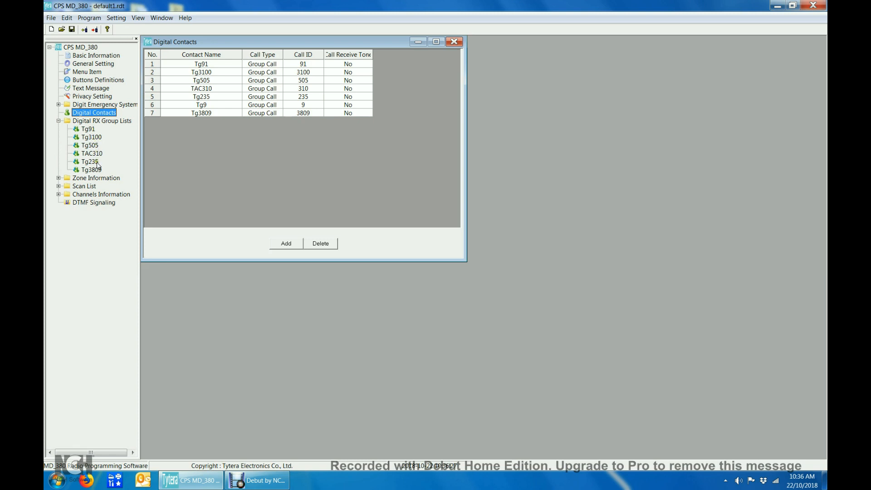
left_click(58, 178)
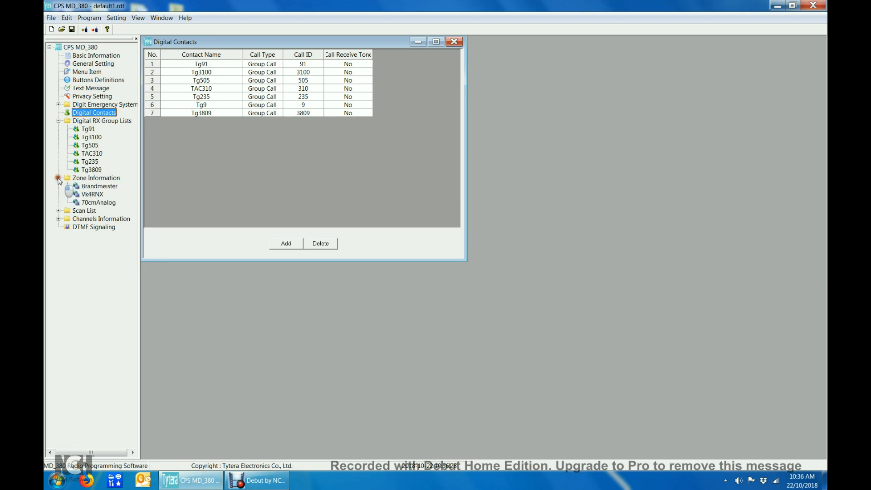
double_click(101, 187)
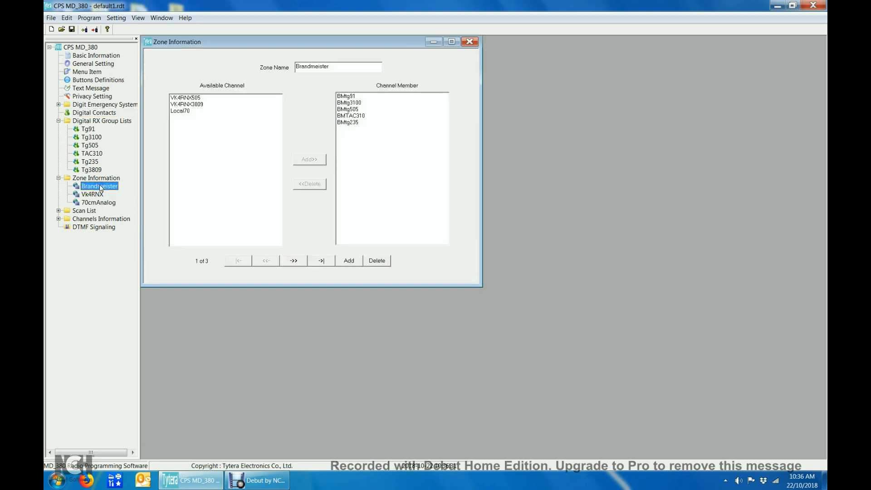
double_click(93, 195)
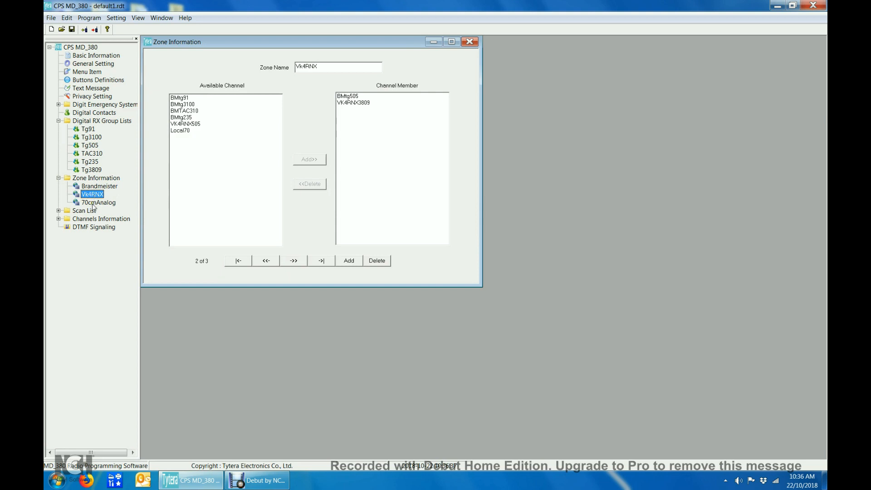
double_click(92, 203)
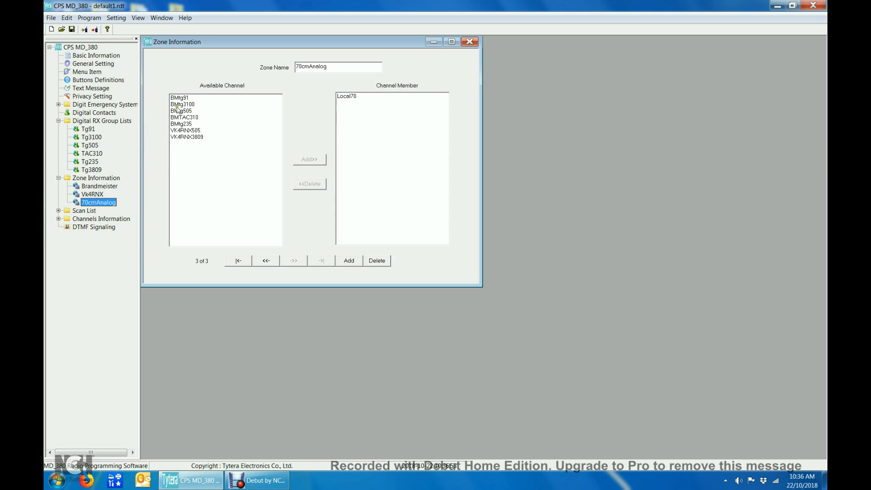
left_click(95, 187)
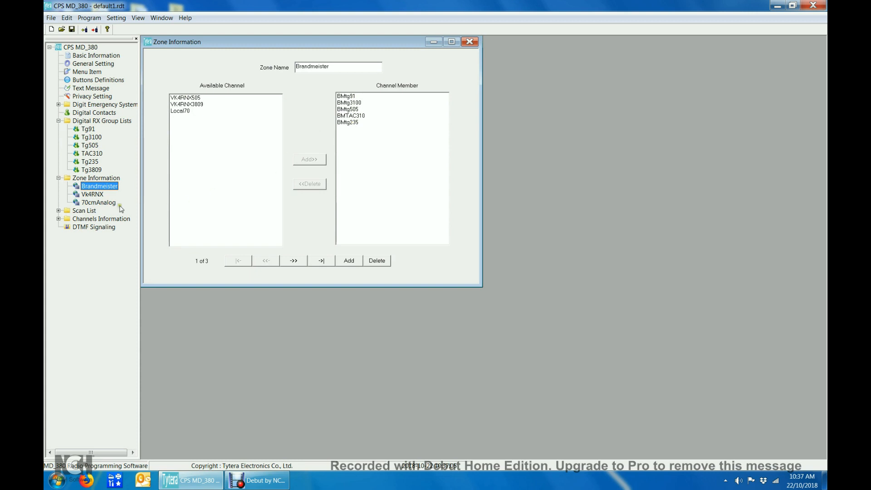
left_click(59, 178)
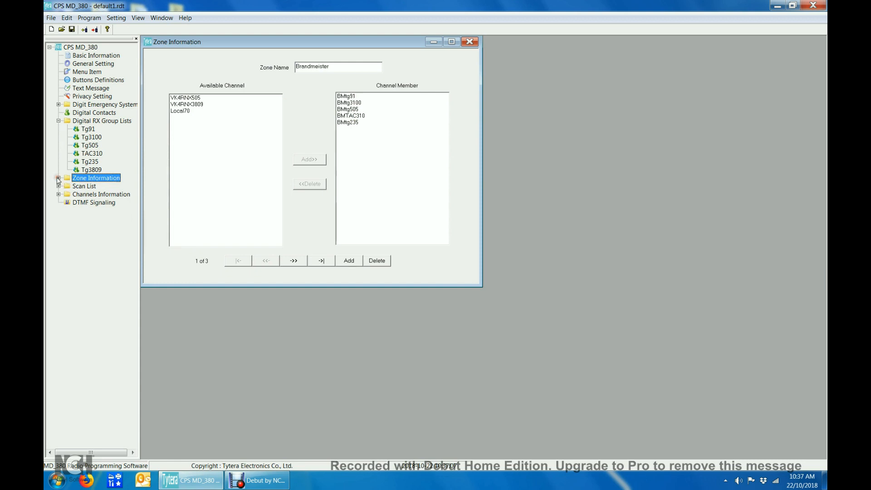
left_click(58, 186)
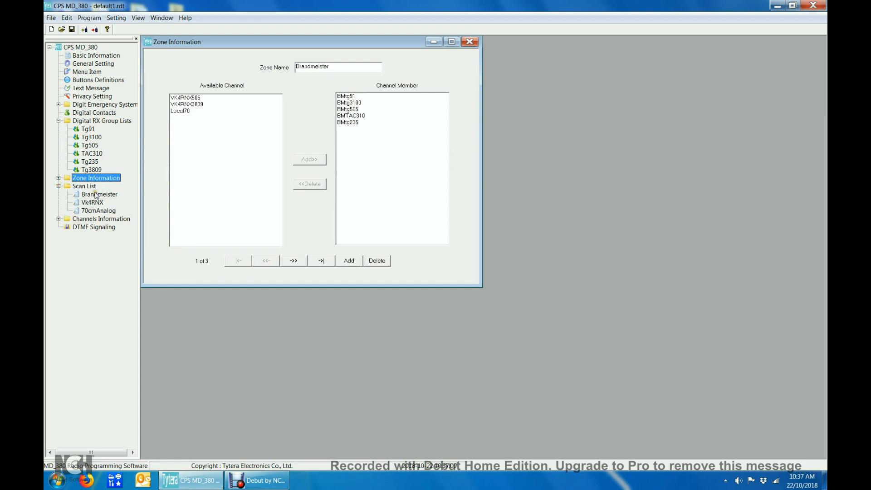
left_click(59, 178)
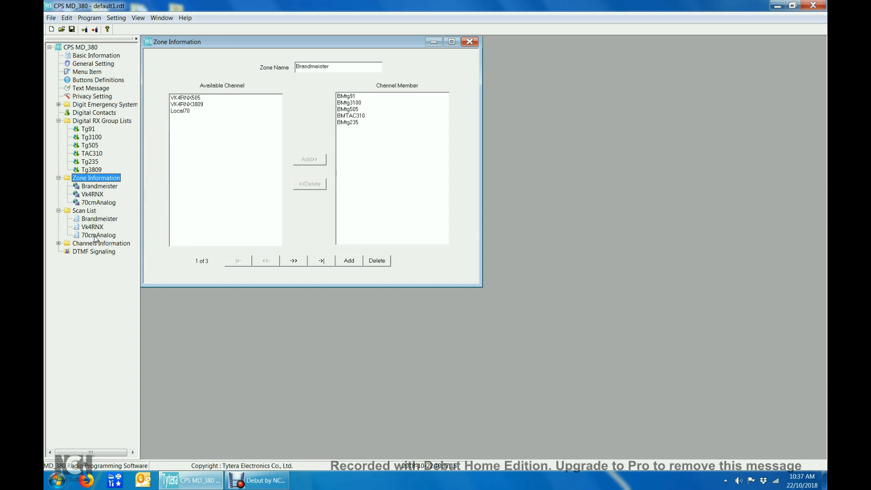
Review the BMtg3100 channel's scan list, contact name, group list, color code and repeater slot, then close its settings
left_click(59, 243)
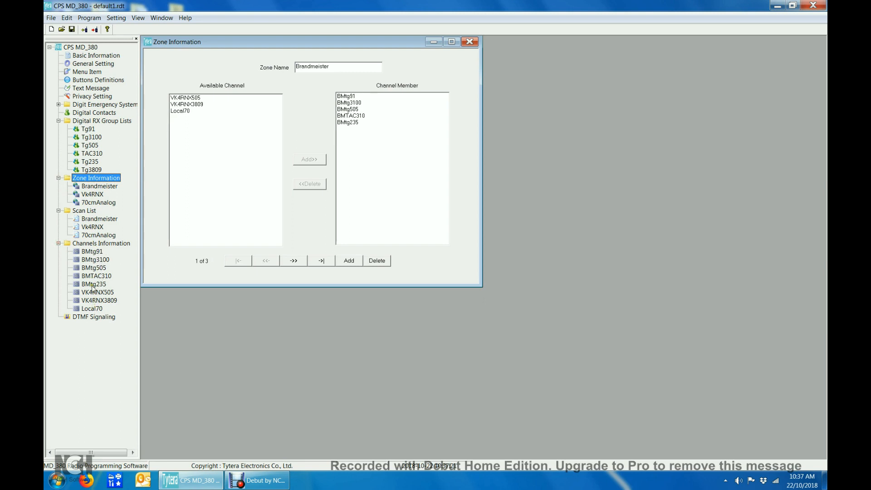
double_click(96, 260)
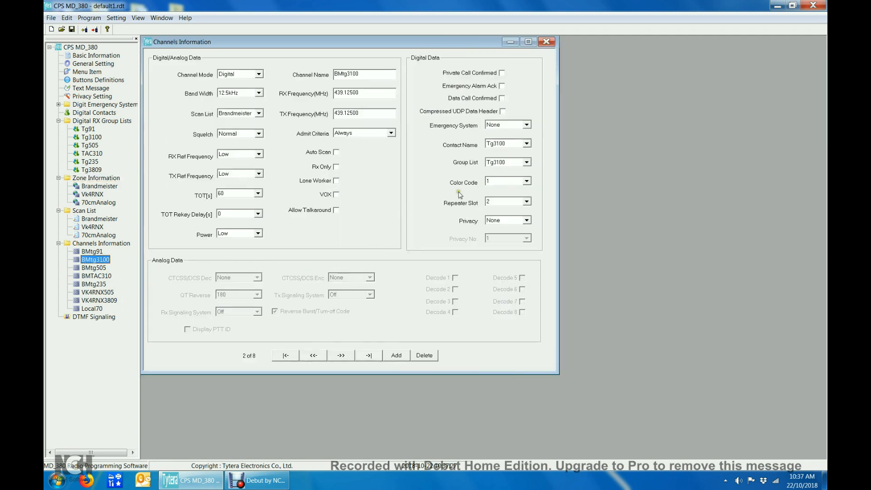
left_click(546, 41)
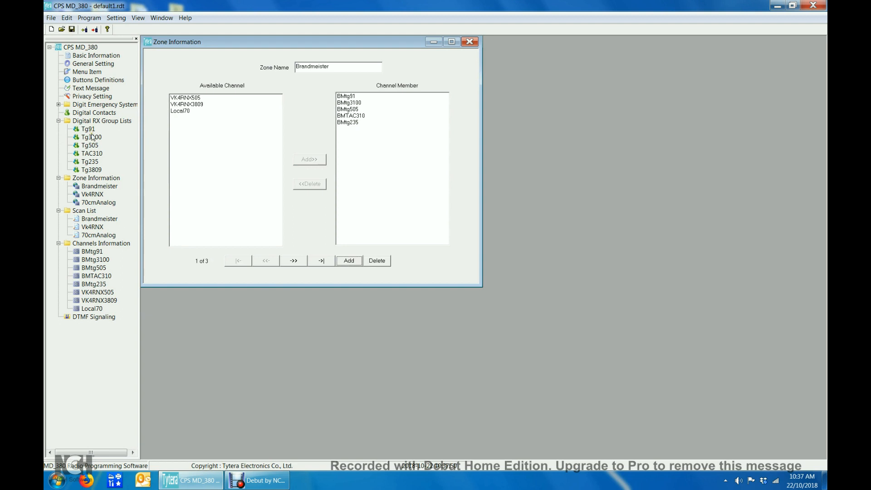
Collapse the Digital RX Group Lists, Zone Information and Channels Information folders in the codeplug tree
left_click(58, 120)
left_click(58, 128)
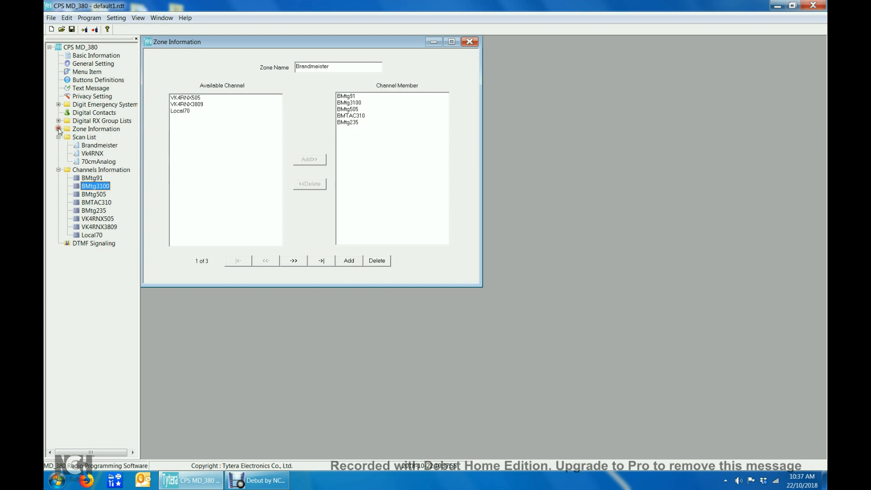
left_click(58, 170)
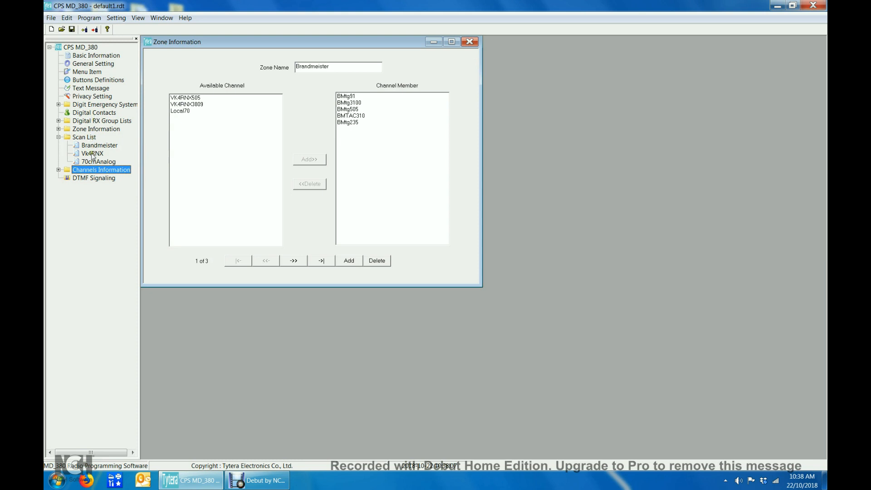
Show the digital contacts and expand the RX group lists, zones and channels to review the whole codeplug structure
left_click(83, 113)
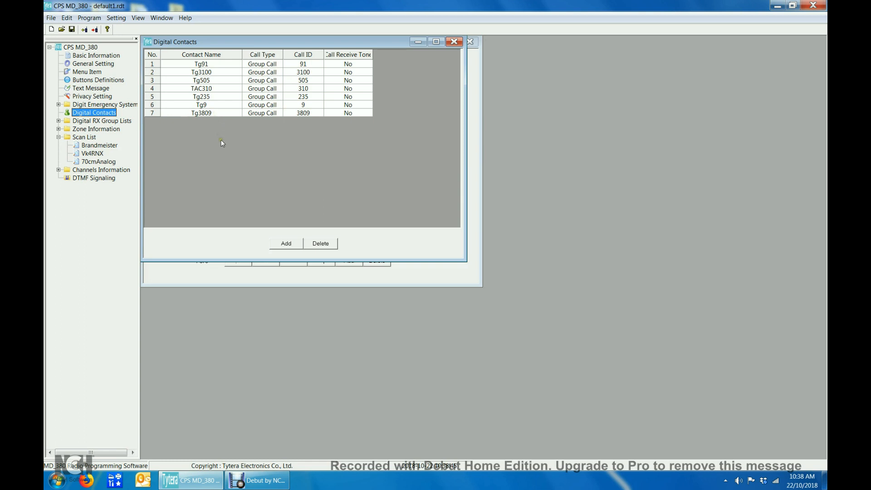
left_click(58, 121)
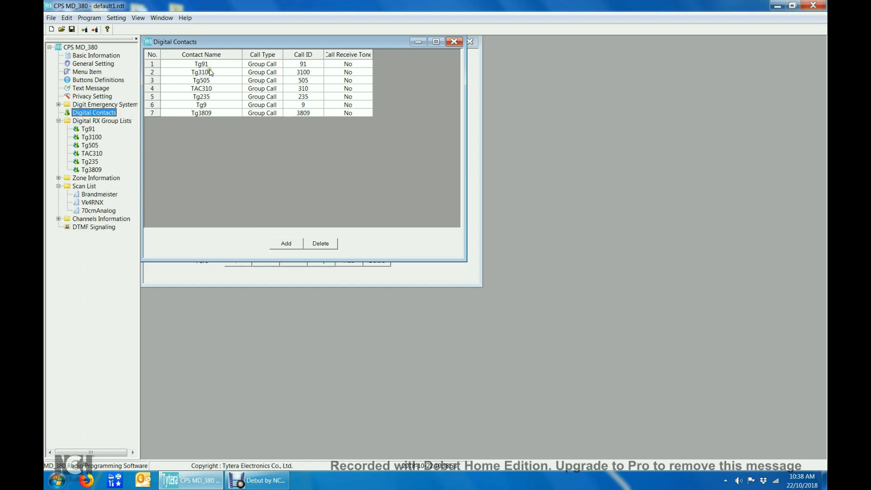
left_click(58, 177)
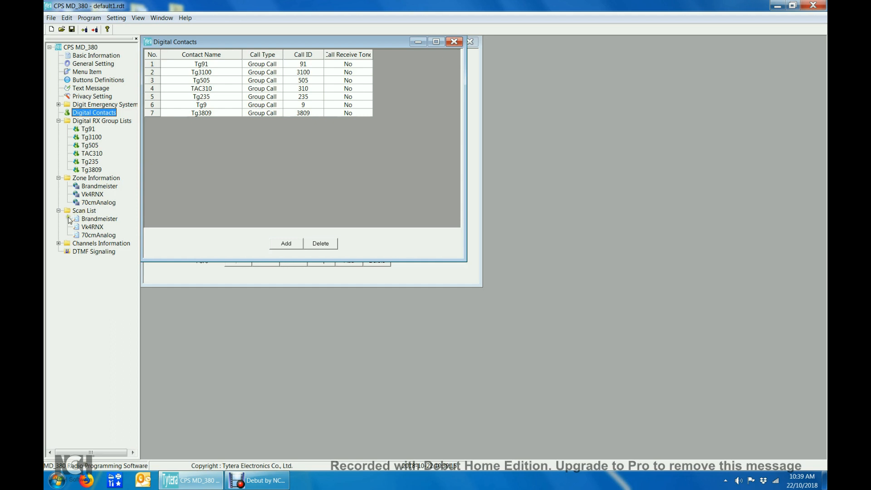
left_click(59, 243)
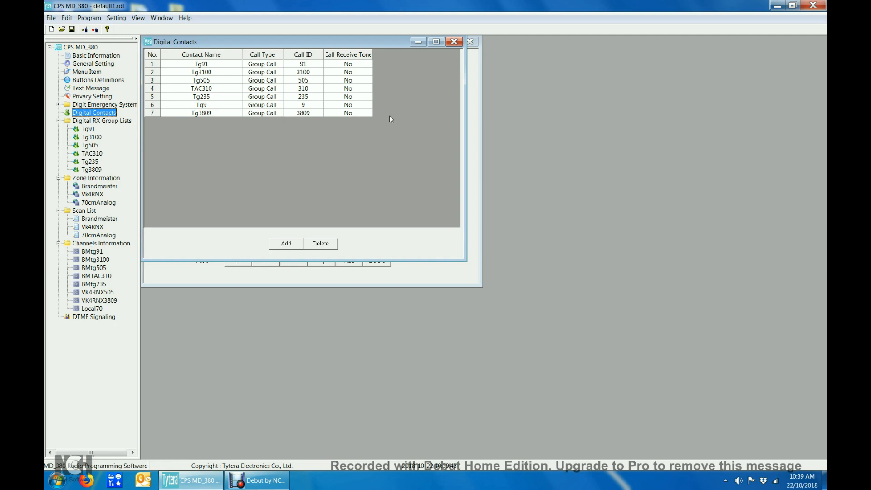
left_click(259, 483)
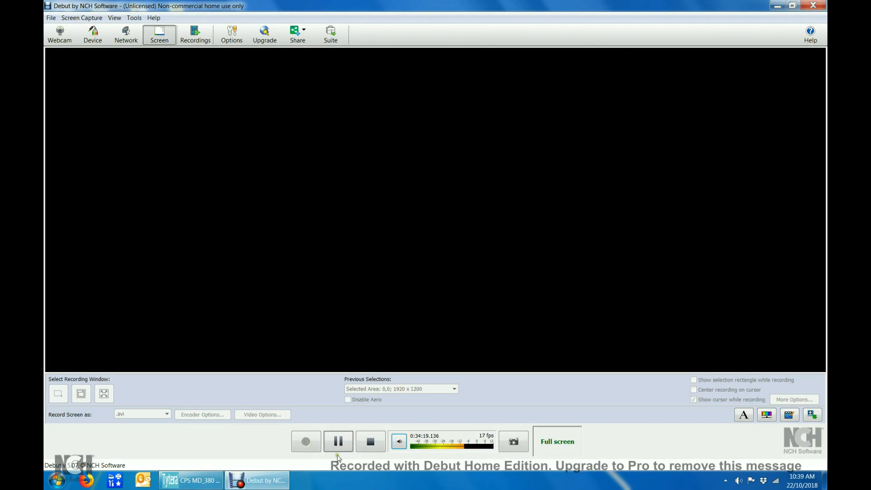